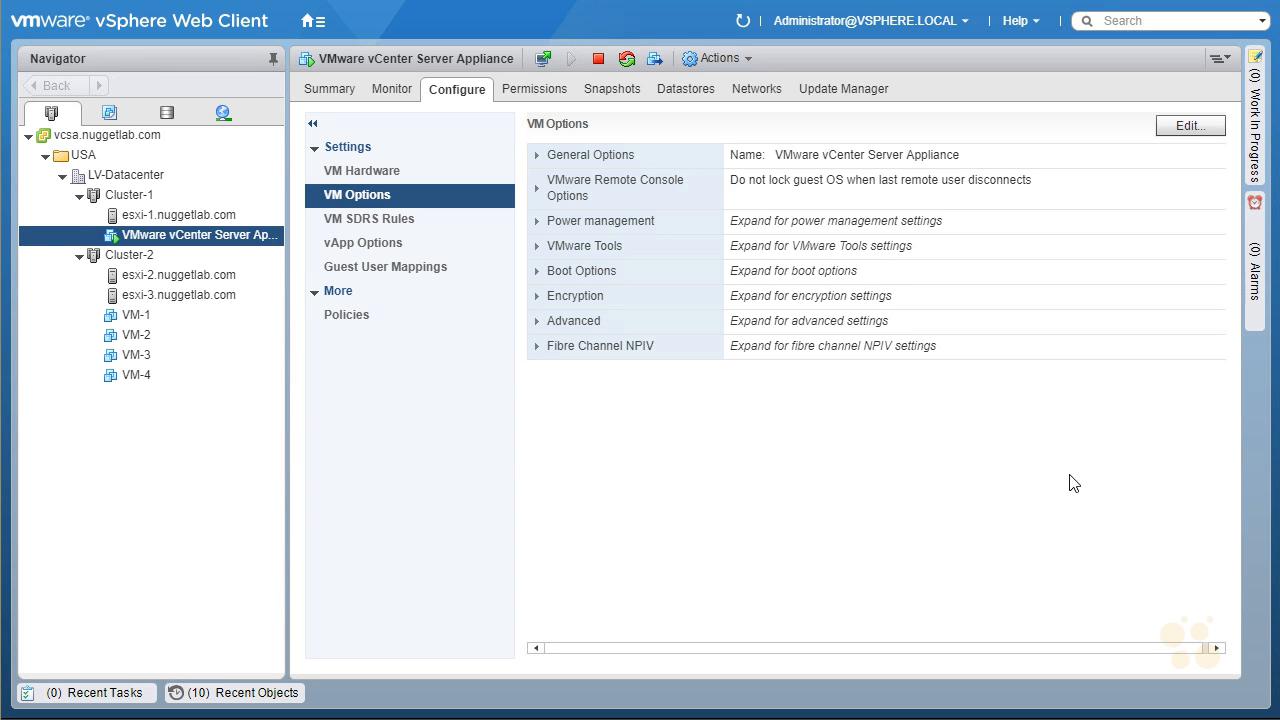
Step: Start a new distributed switch in LV-Datacenter named Storage_A_vDS, using version 6.5.0
left_click(223, 113)
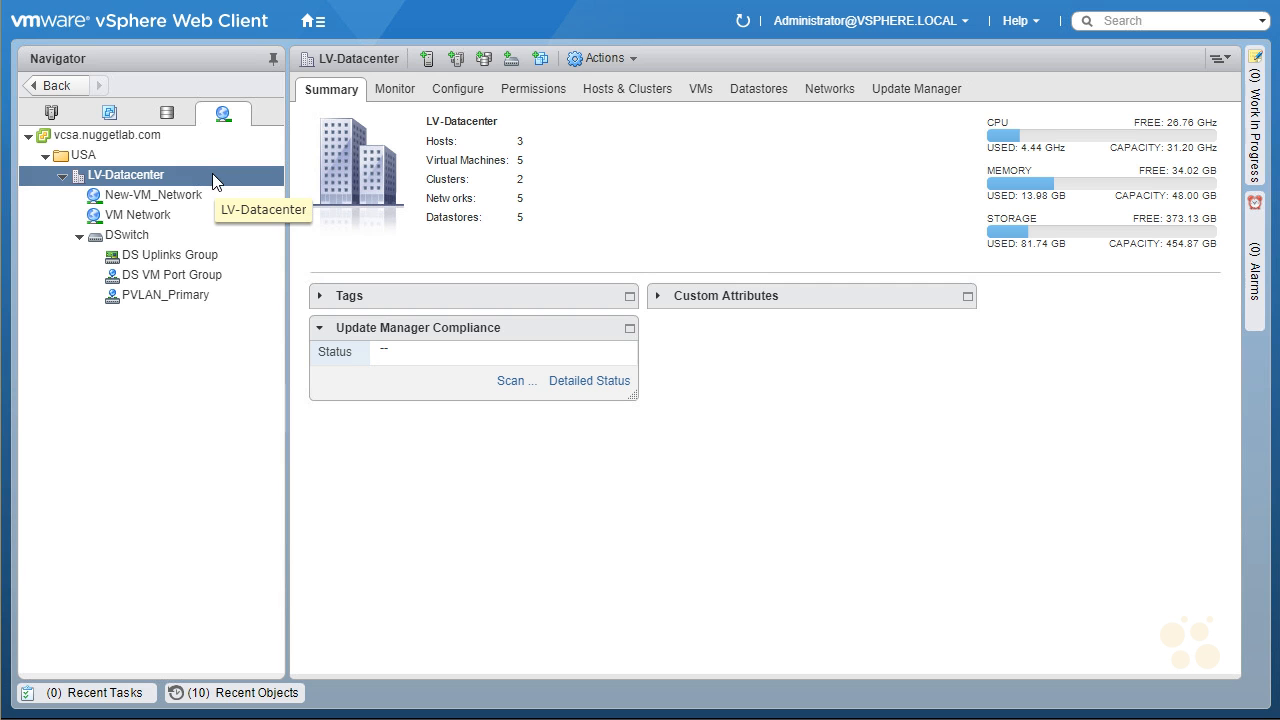
right_click(212, 176)
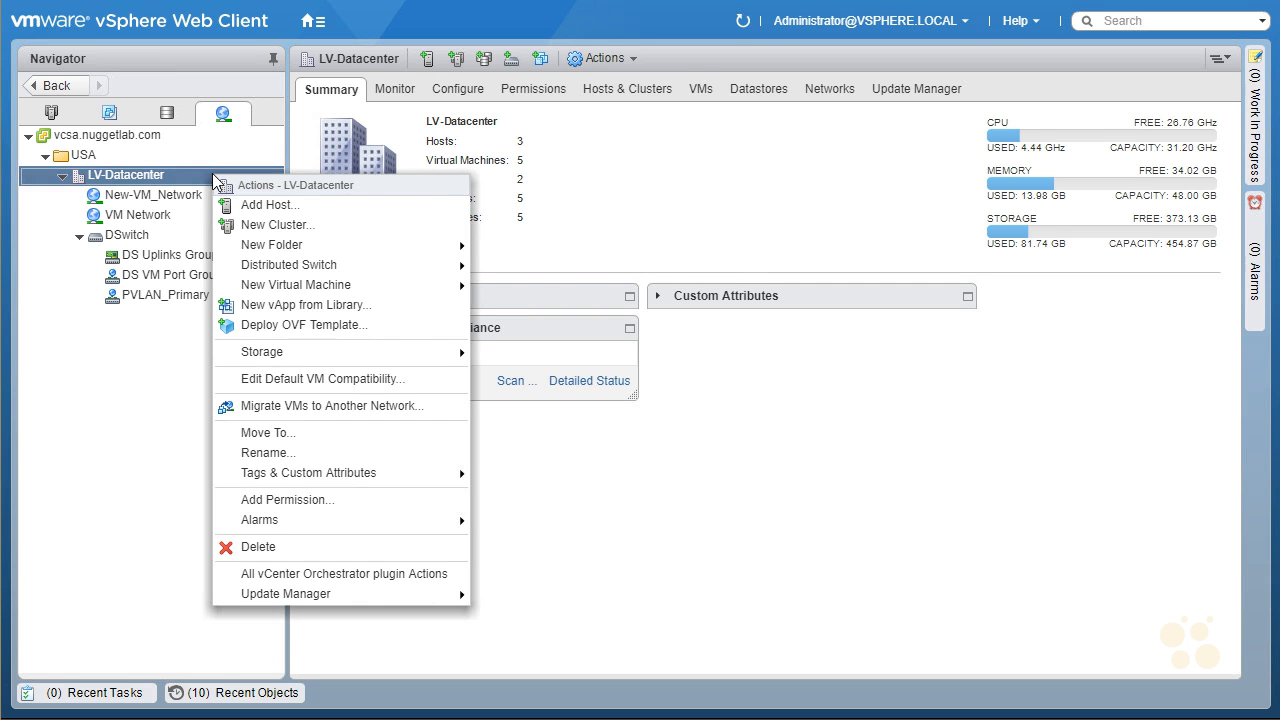
mouse_move(357, 272)
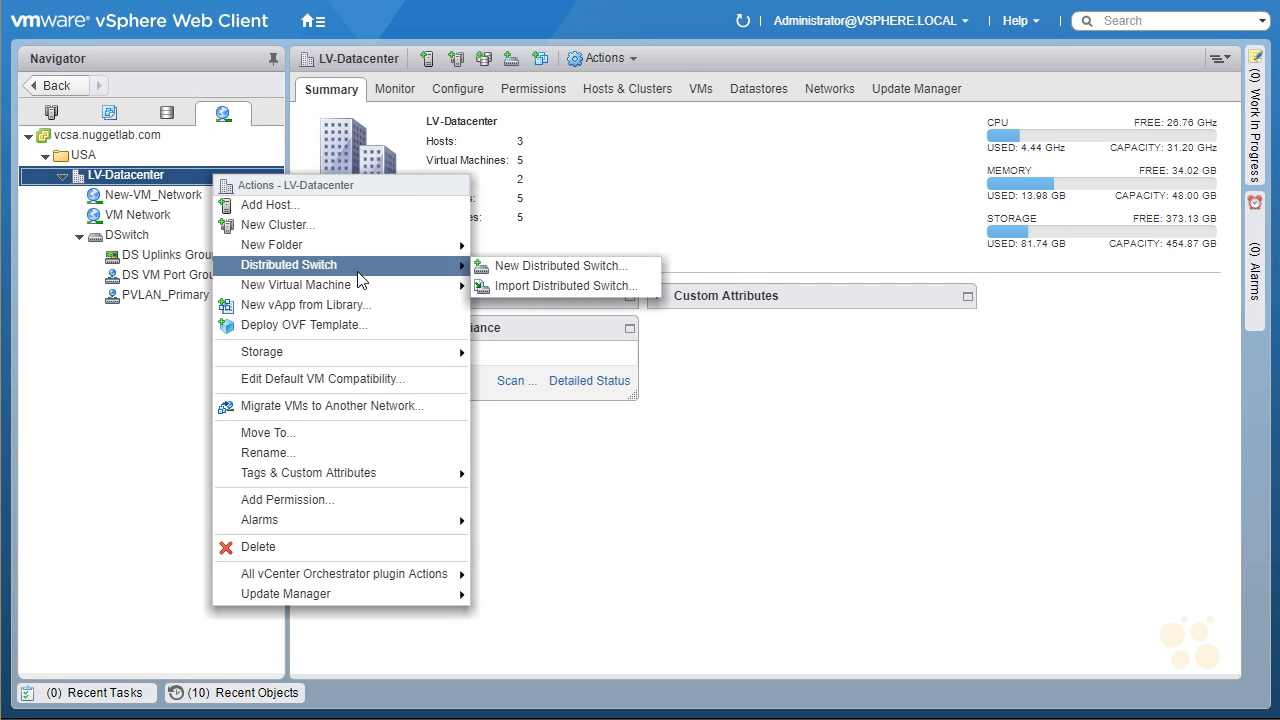
left_click(621, 264)
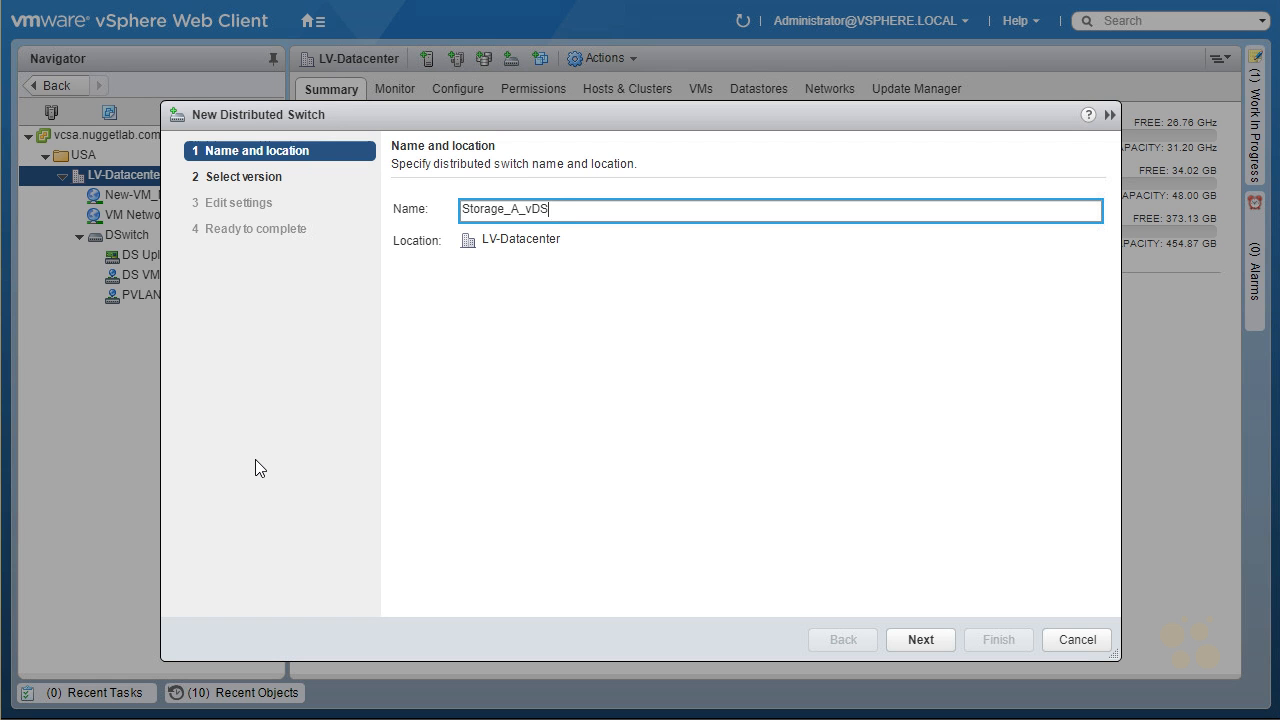
left_click(918, 638)
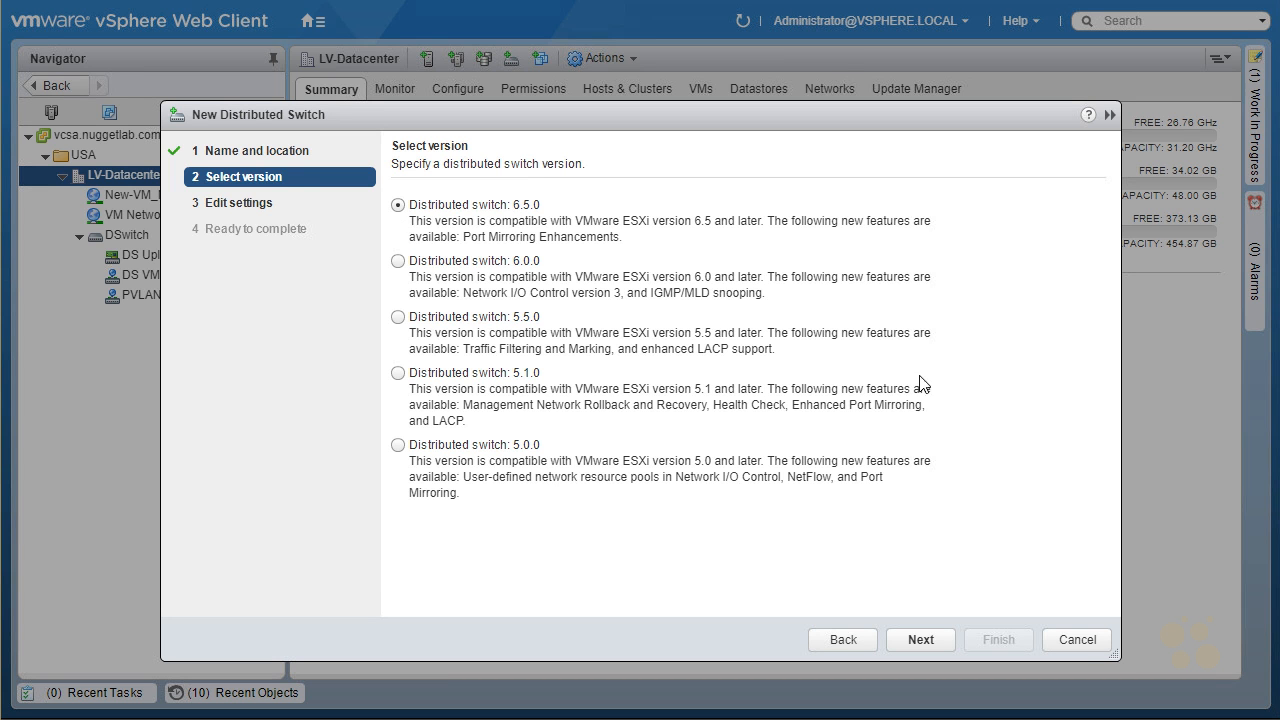
left_click(920, 641)
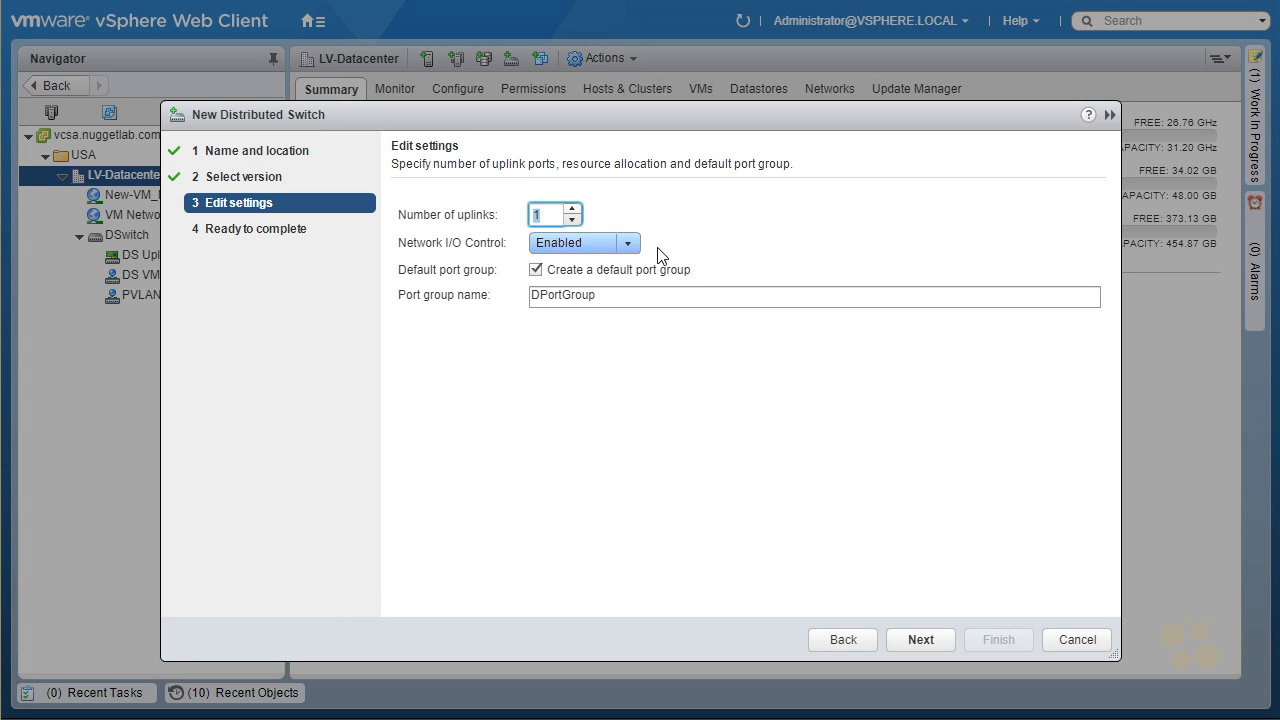
Step: Give Storage_A_vDS one uplink and a default port group named Storage_A_vDS_Portgroup, and finish creating the switch
double_click(536, 295)
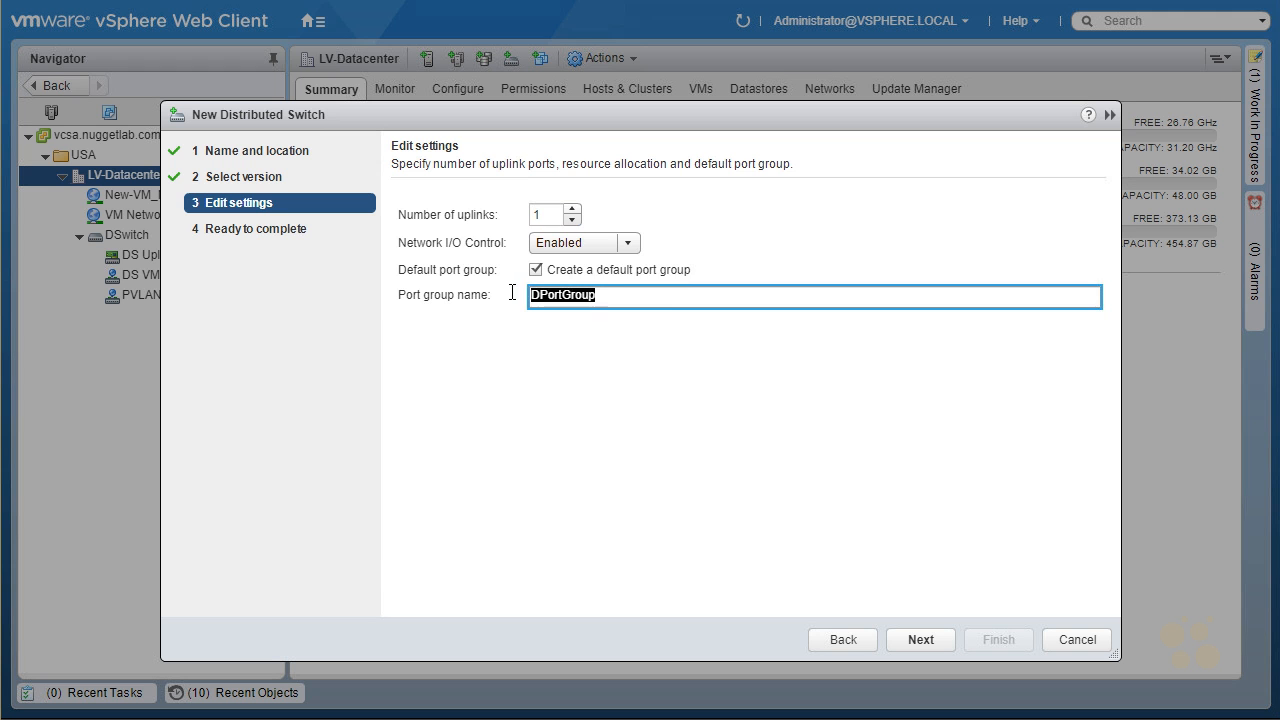
type("Storage_A_vDS_Portgroup")
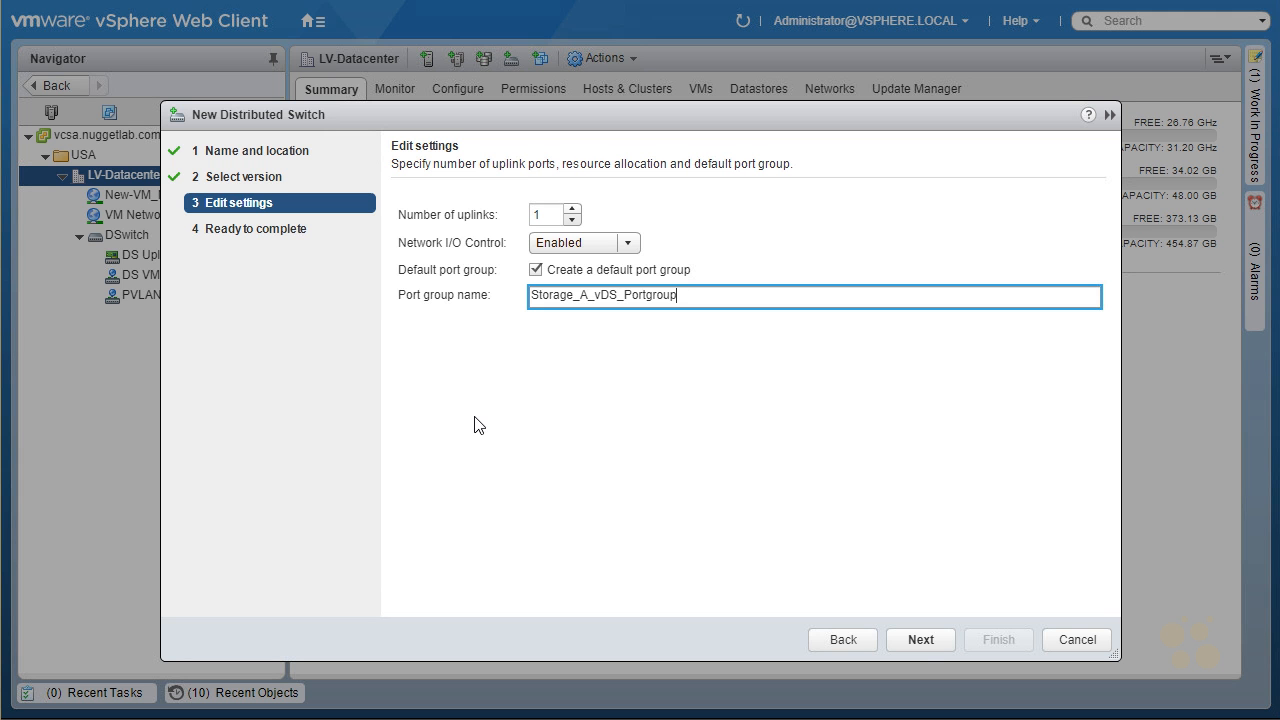
left_click(920, 638)
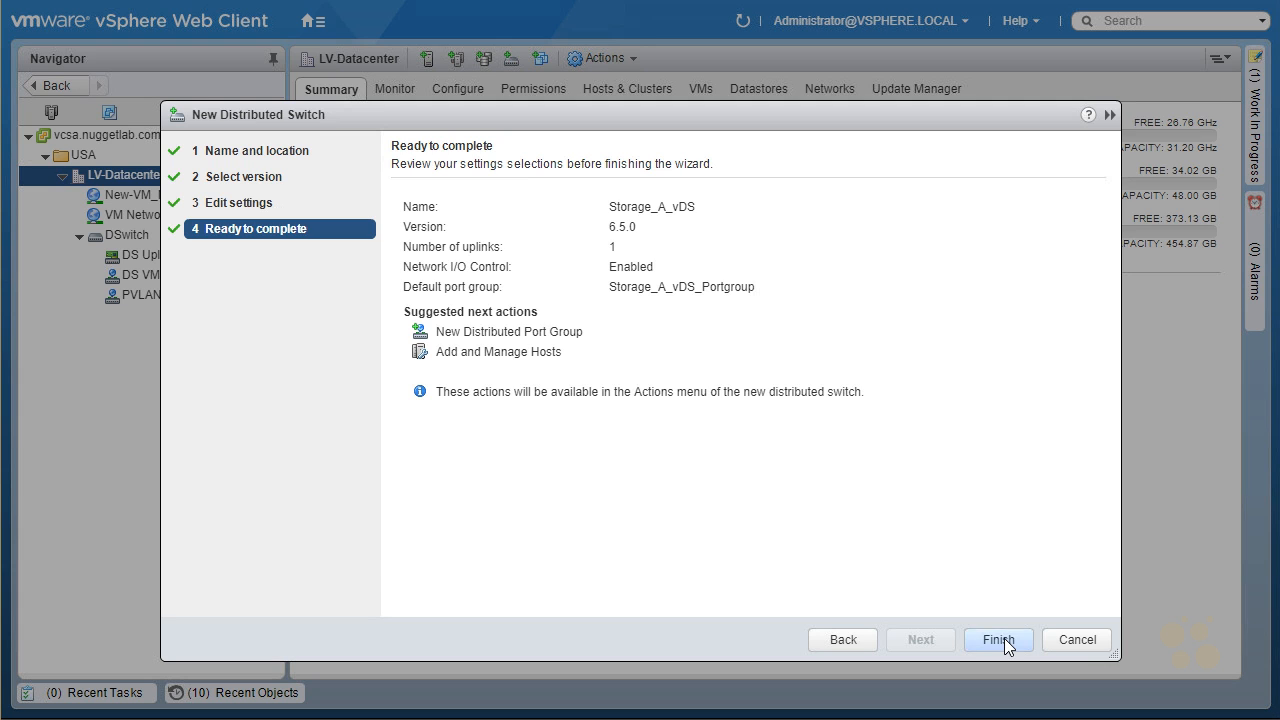
left_click(1000, 639)
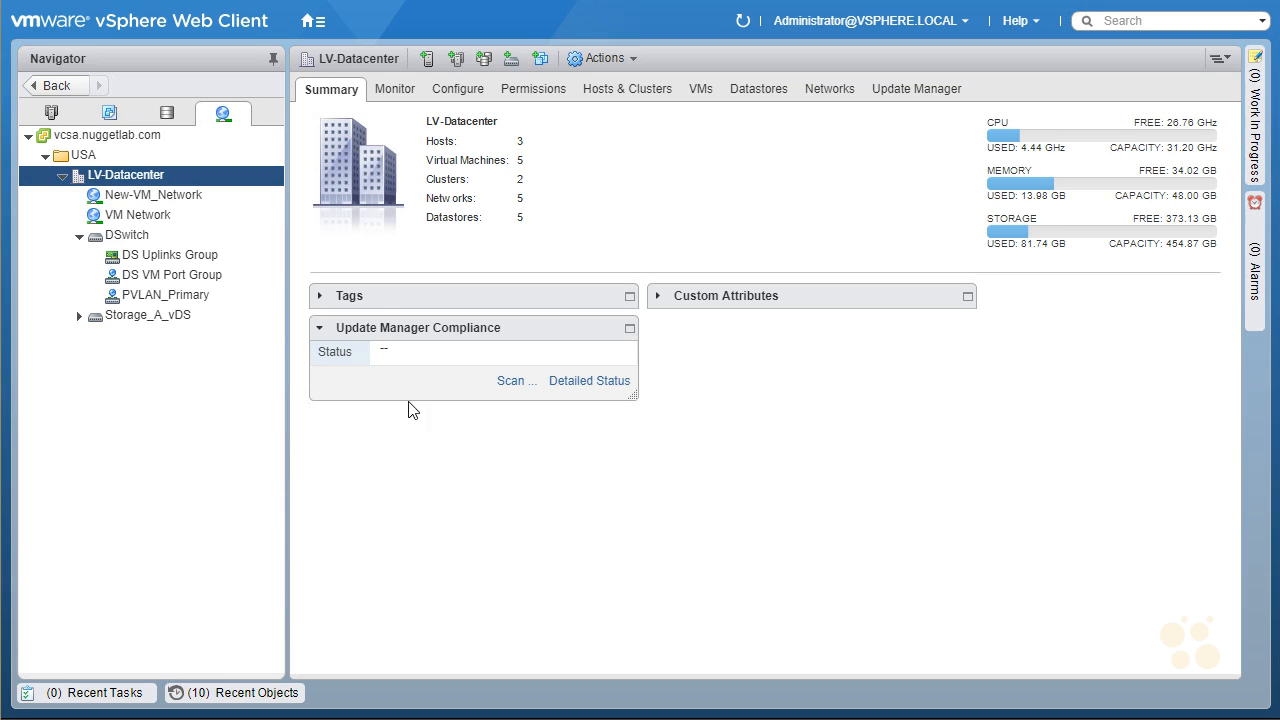
Step: Start a second distributed switch in LV-Datacenter named Storage_B_vDS, using version 6.5.0
right_click(186, 174)
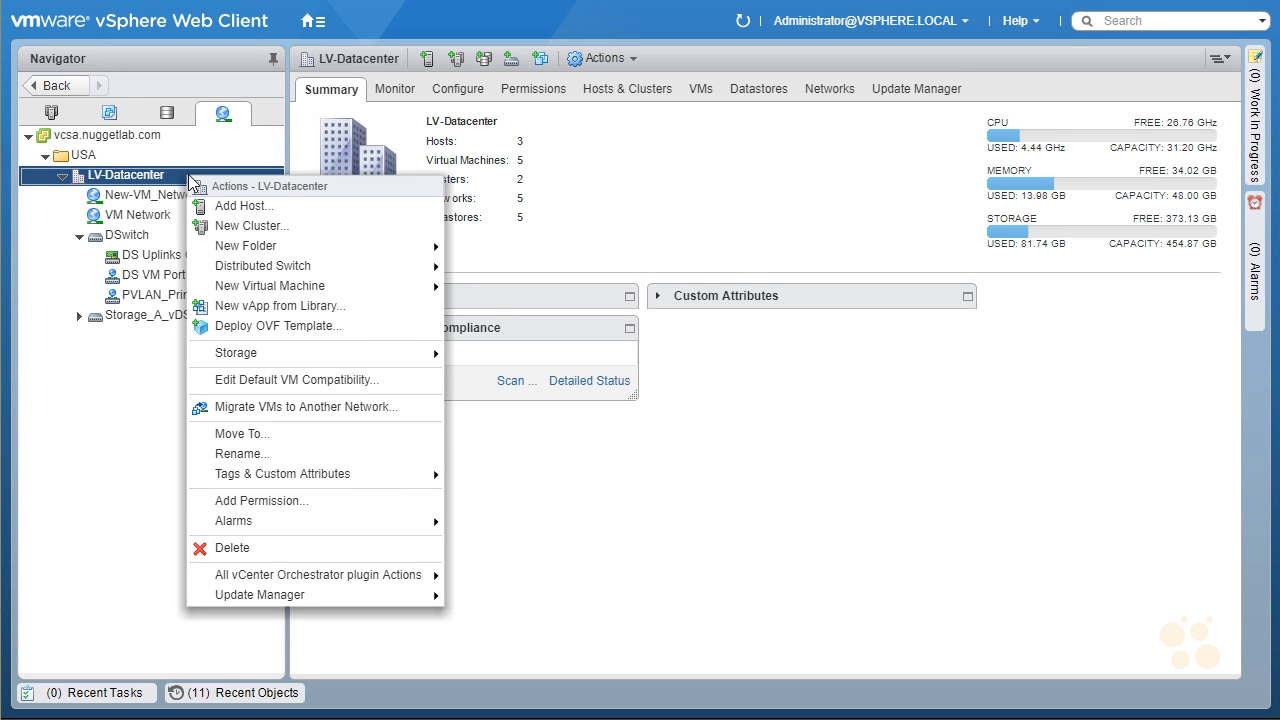
mouse_move(314, 266)
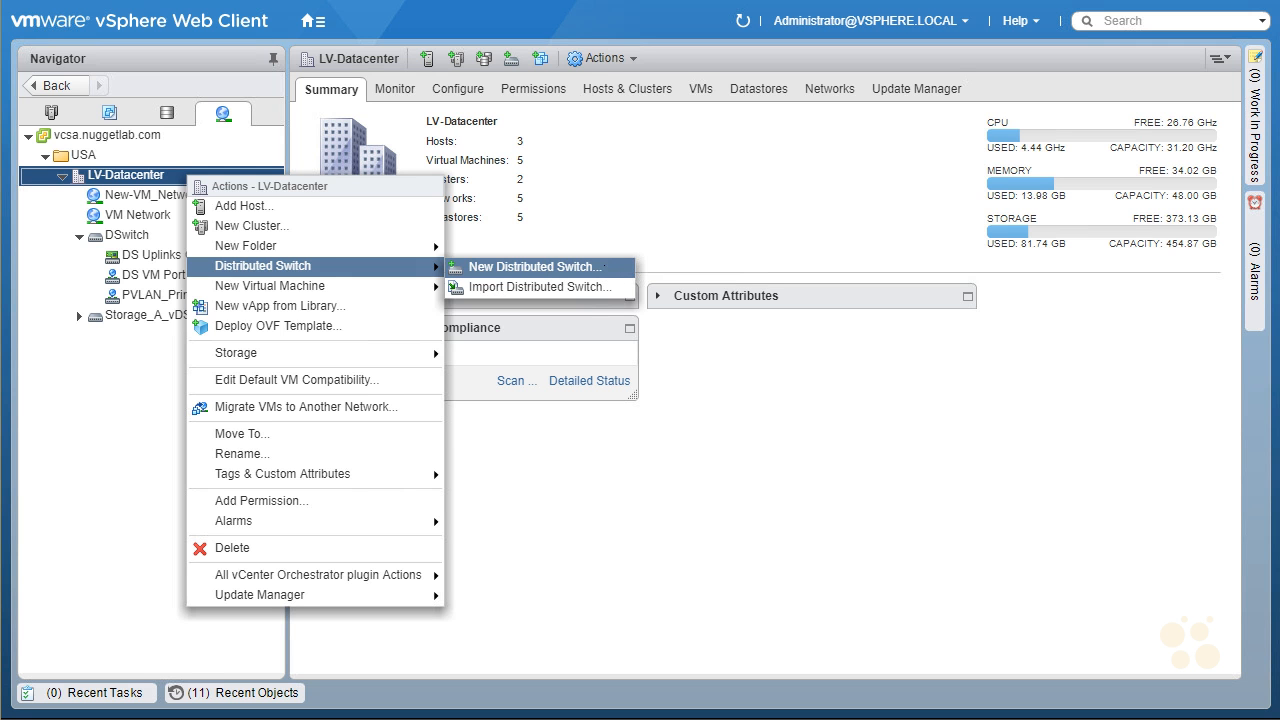
left_click(532, 267)
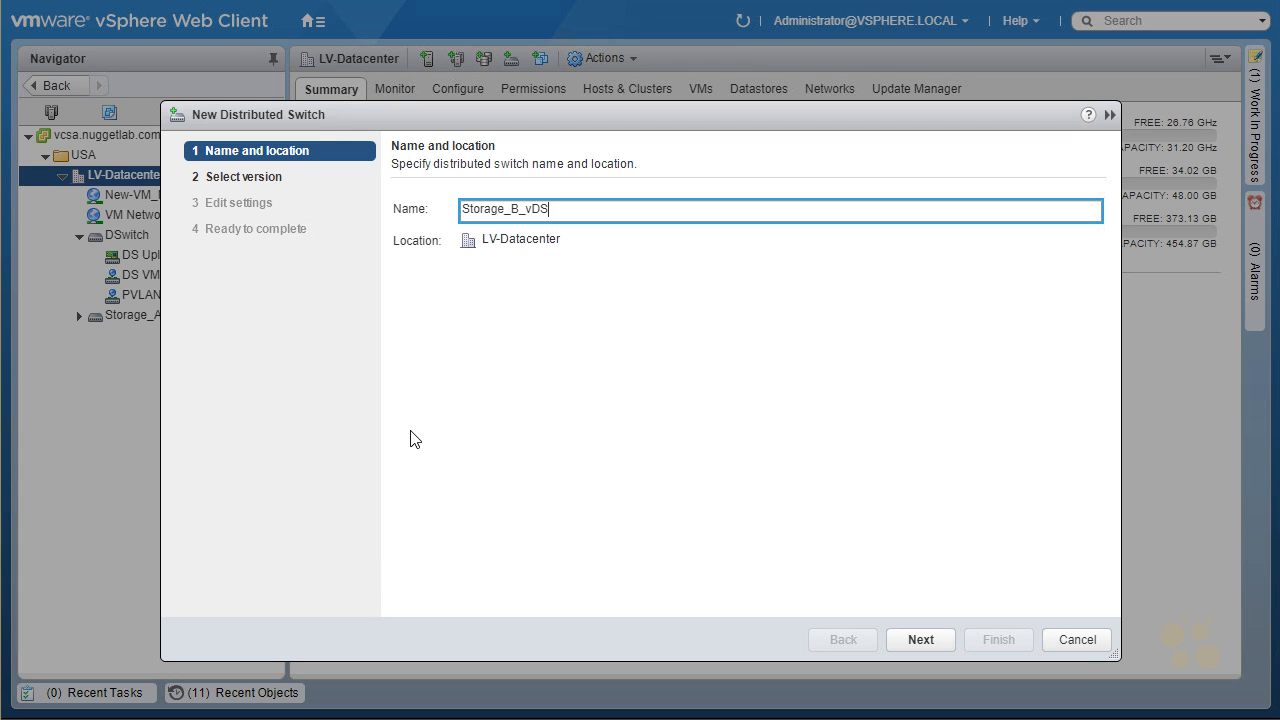
left_click_drag(502, 103, 516, 101)
mouse_move(119, 350)
left_mouse_down()
mouse_move(104, 355)
mouse_move(205, 322)
mouse_move(105, 303)
mouse_move(118, 333)
left_mouse_up()
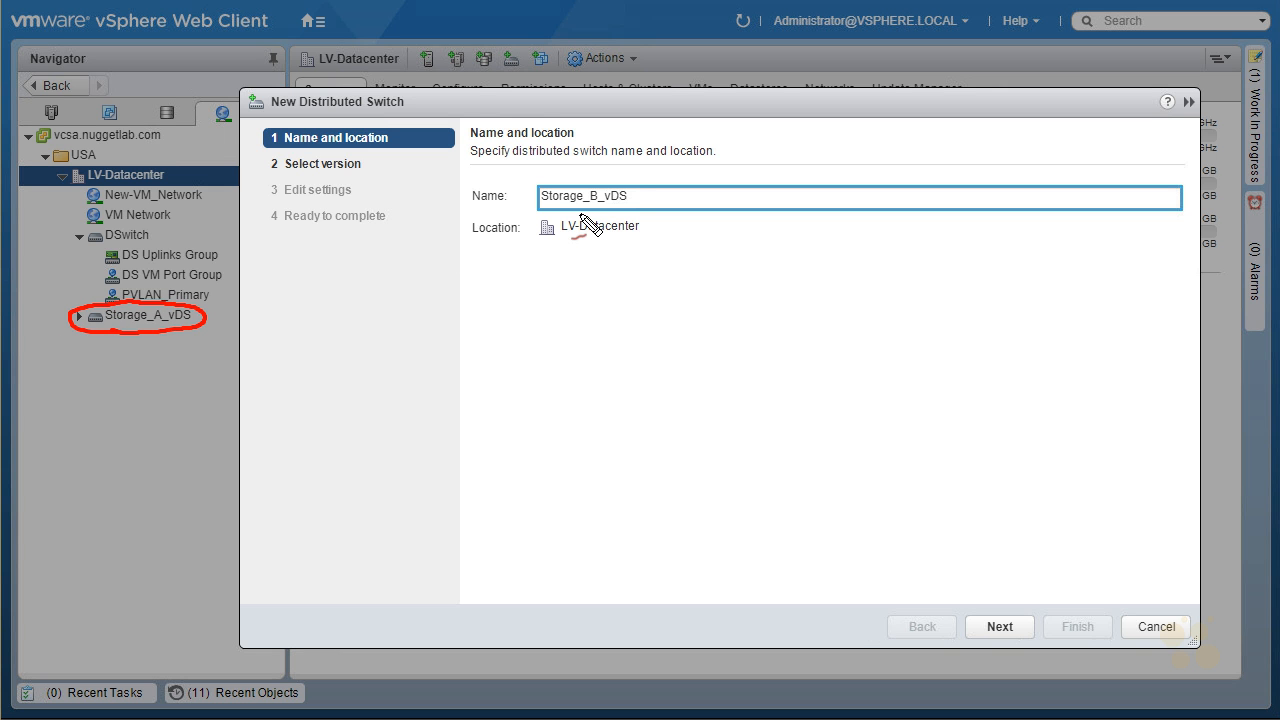
key("Escape")
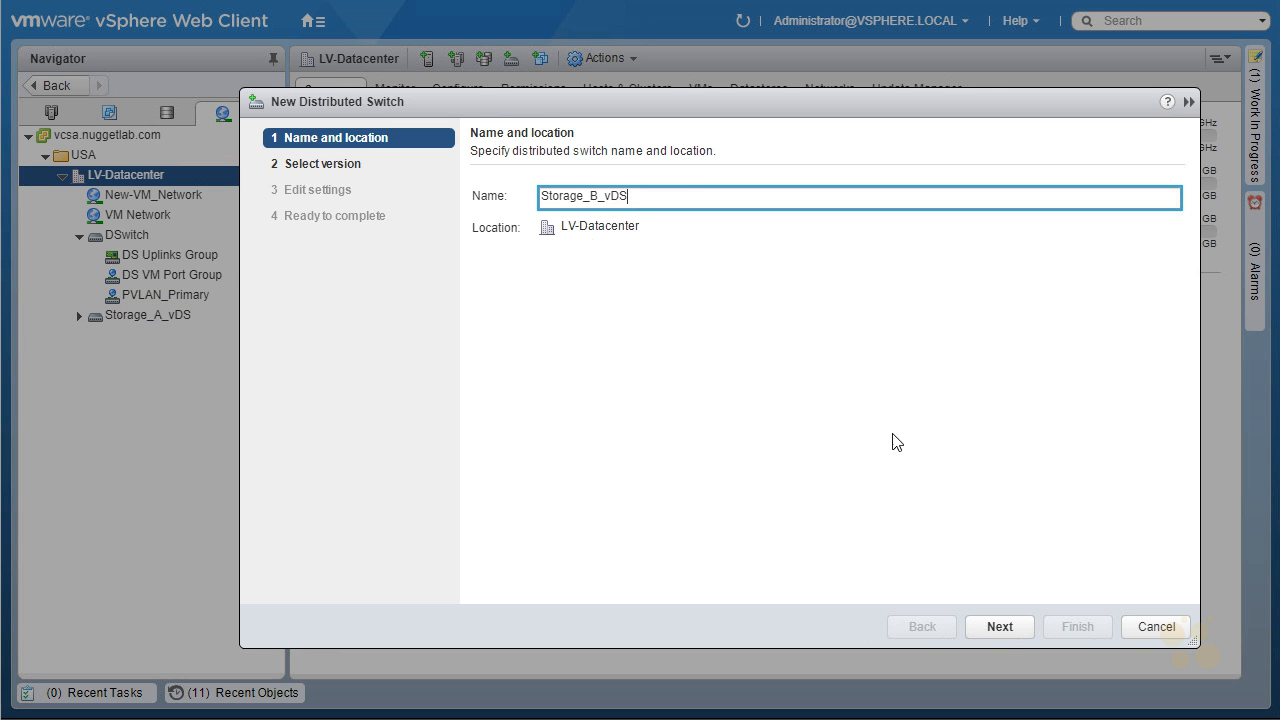
left_click(999, 627)
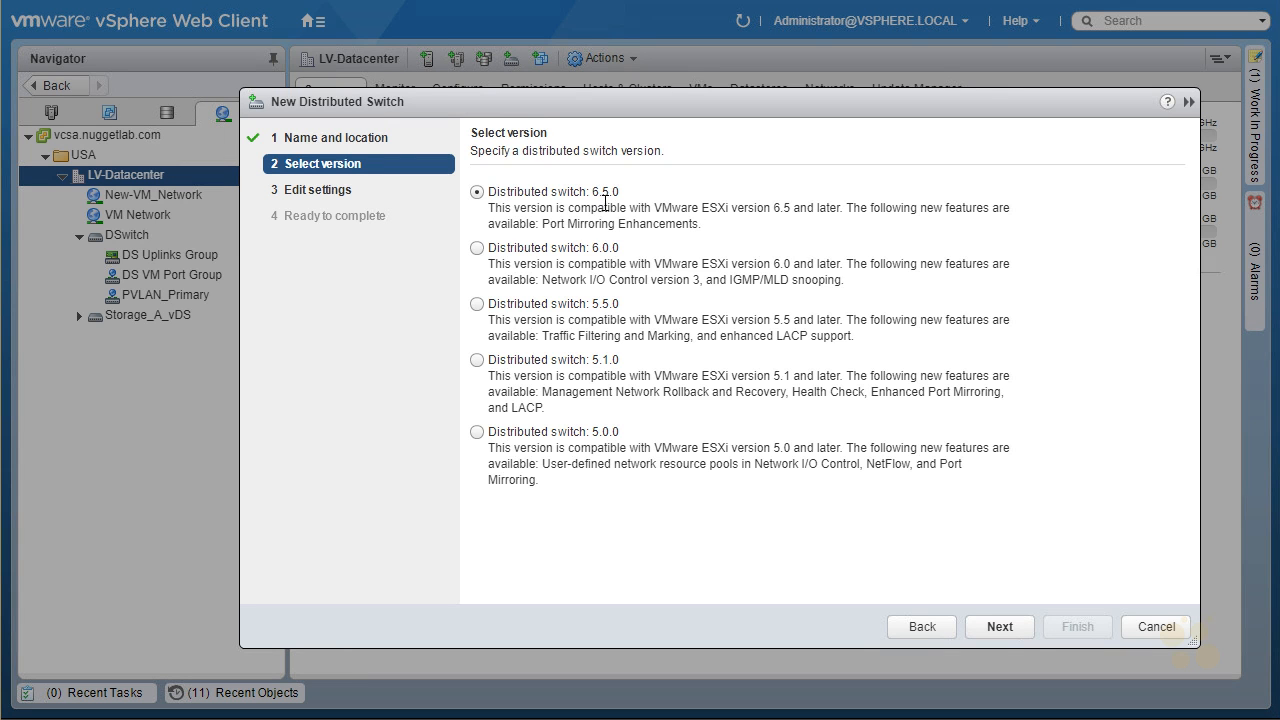
left_click(998, 628)
Step: Give Storage_B_vDS one uplink and a default port group named Storage_B_vDS_Portgroup, and finish creating the switch
left_click(651, 206)
double_click(694, 287)
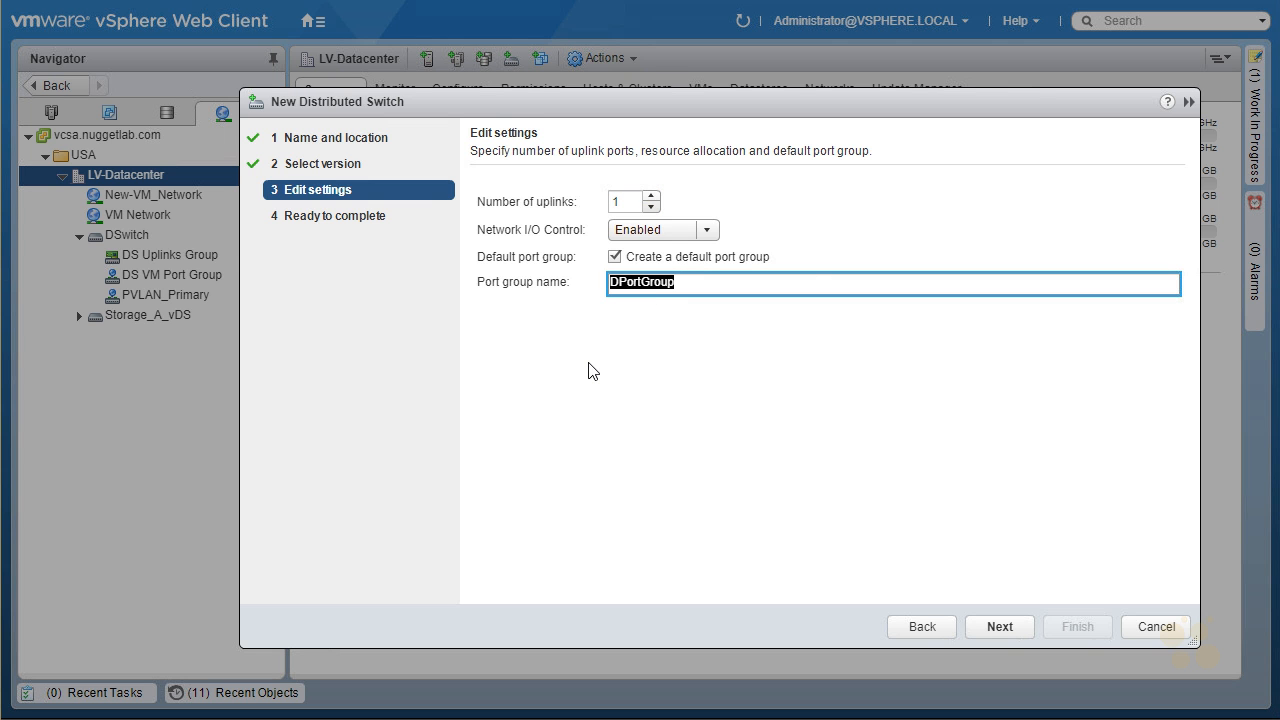
type("Storage_B_vDS_Portgroup")
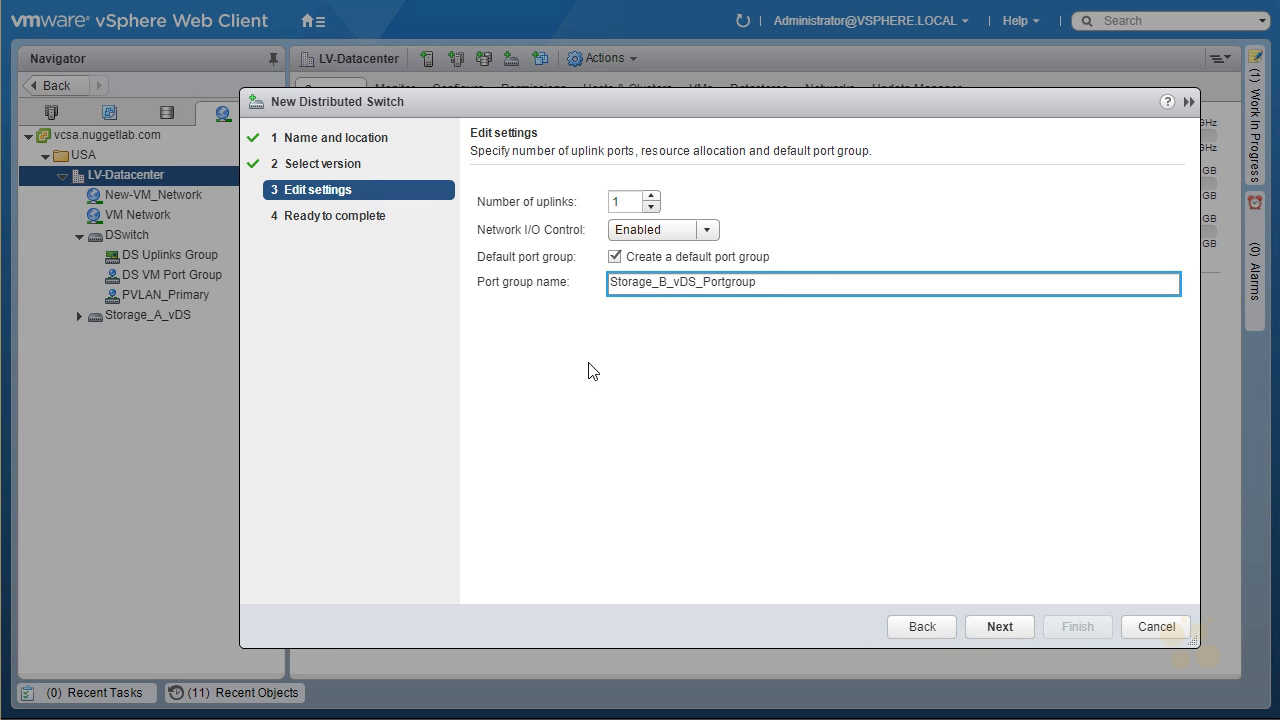
left_click(1001, 627)
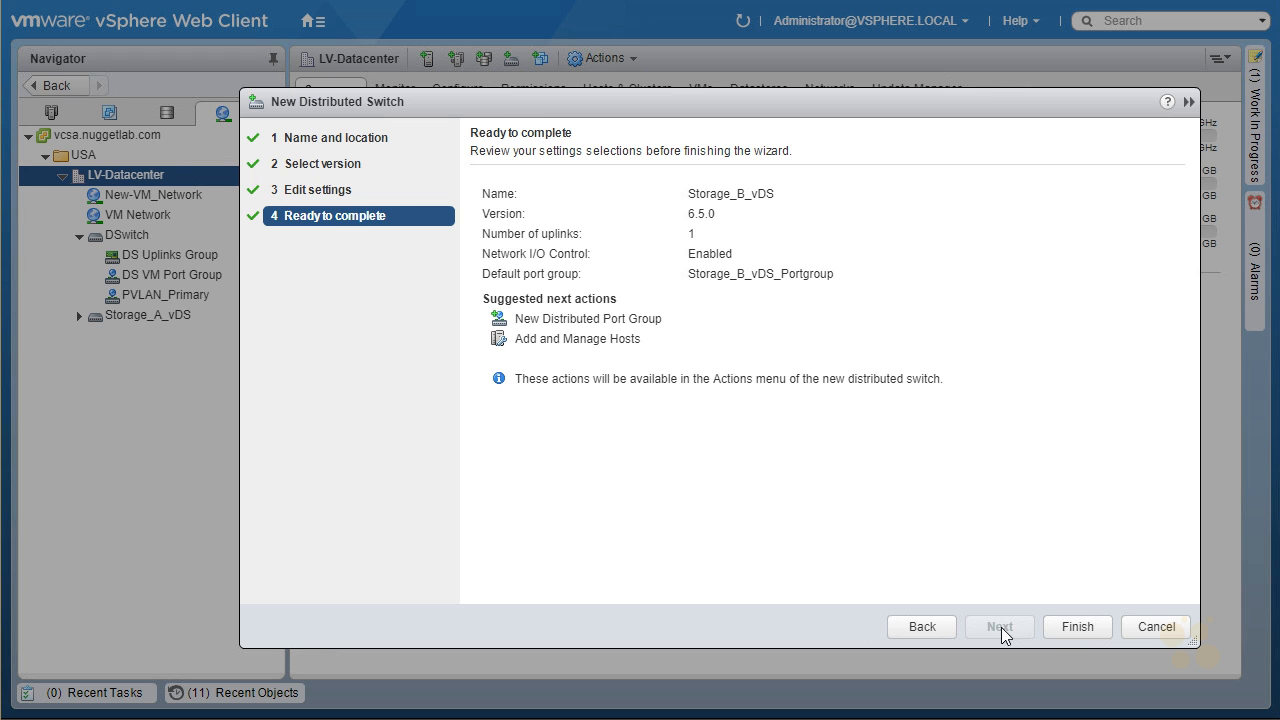
left_click(1076, 626)
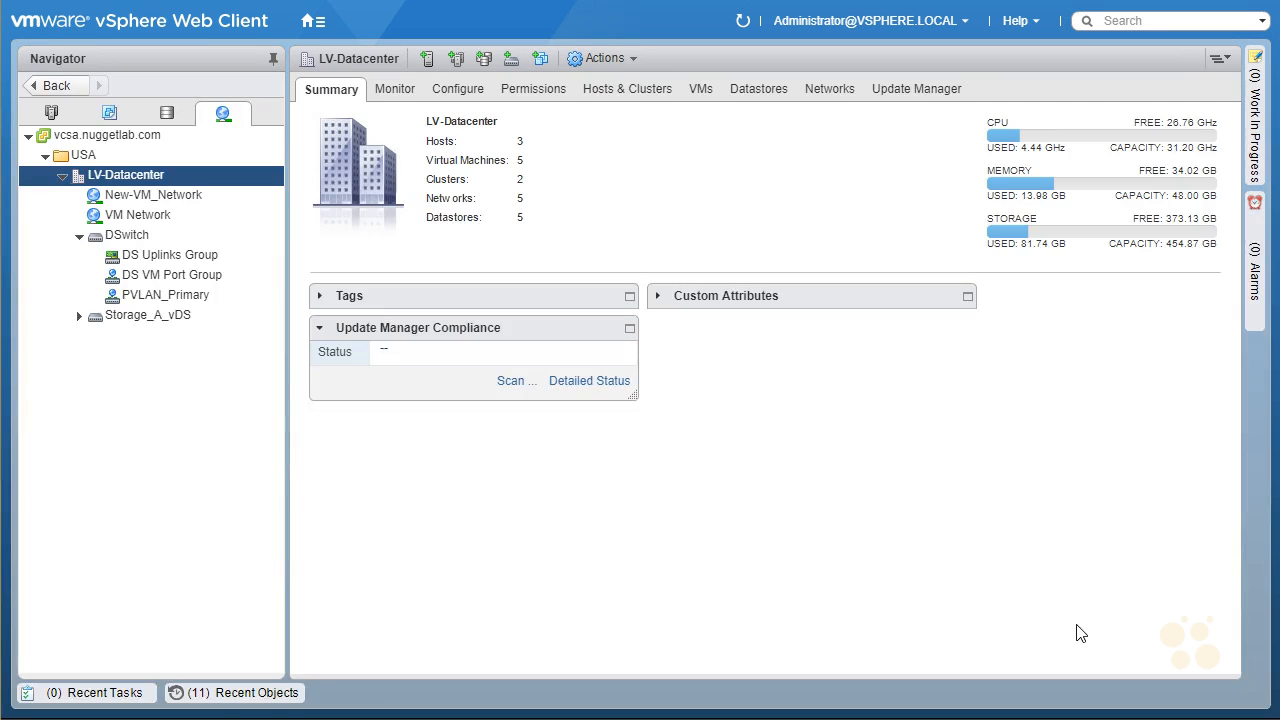
Step: Collapse DSwitch, view the topology of Storage_A_vDS, and expand both storage switches to examine their port groups
left_click(80, 237)
left_click(130, 236)
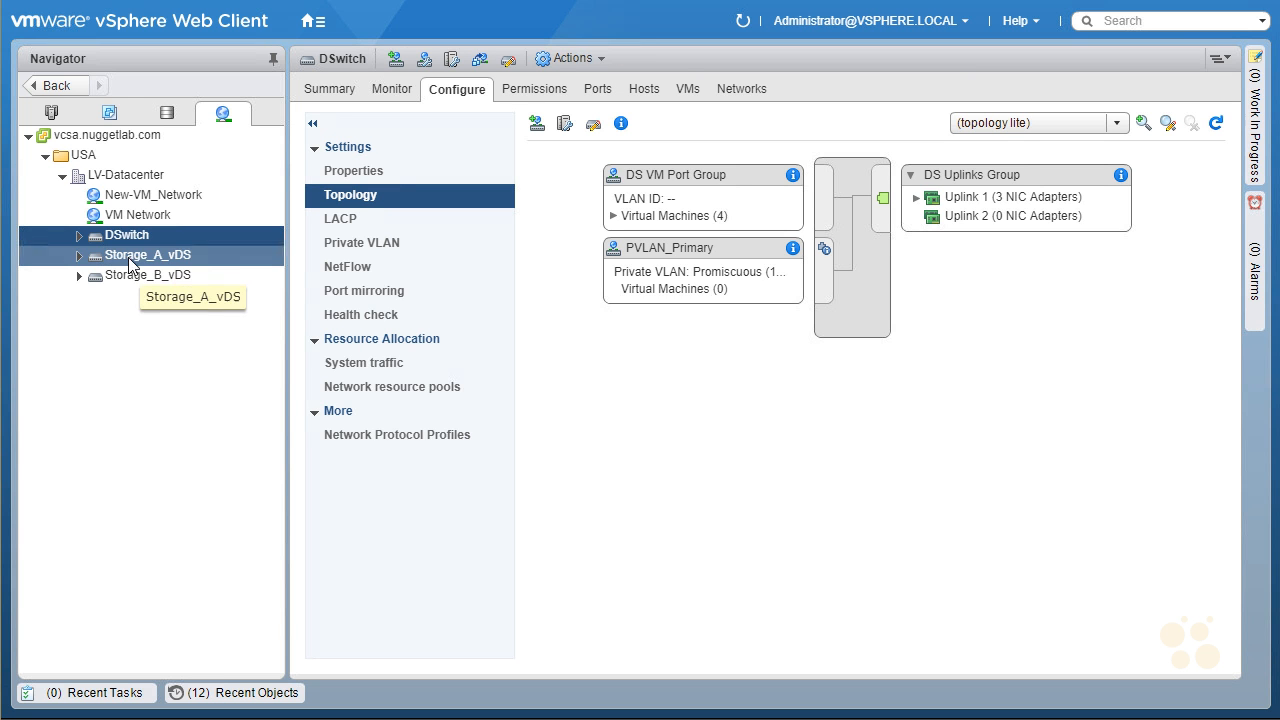
left_click(150, 262)
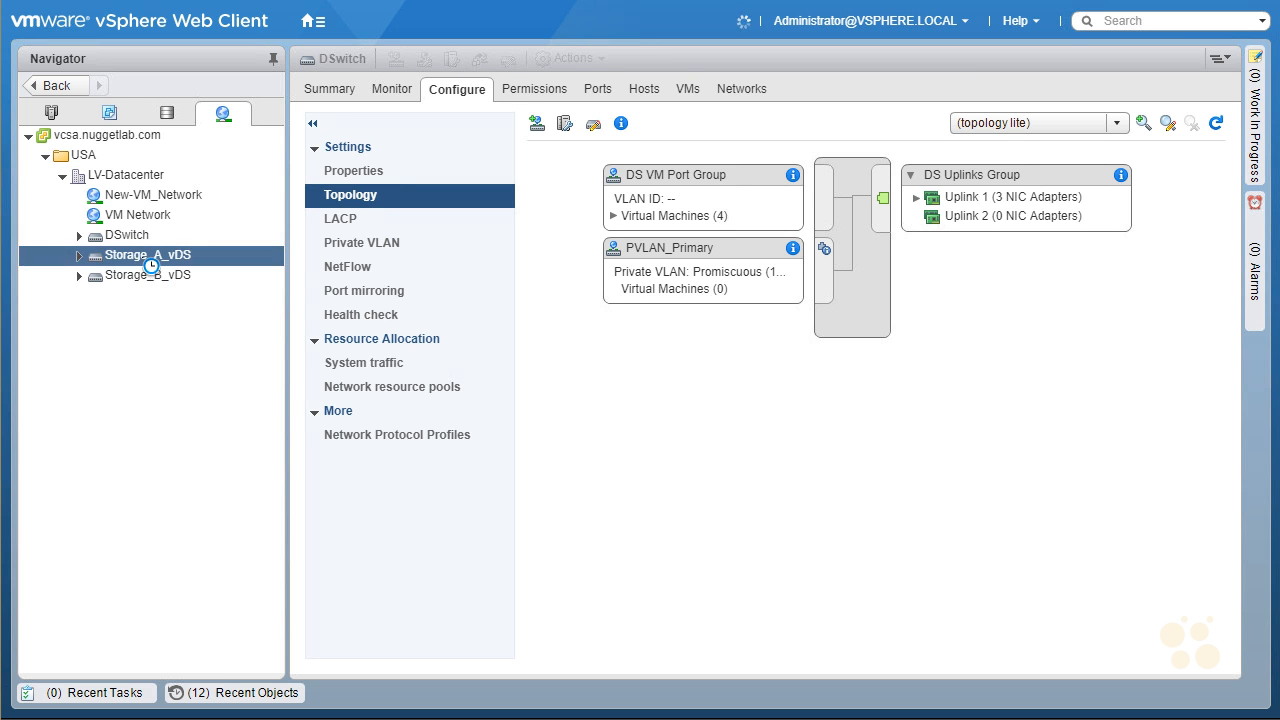
left_click(79, 256)
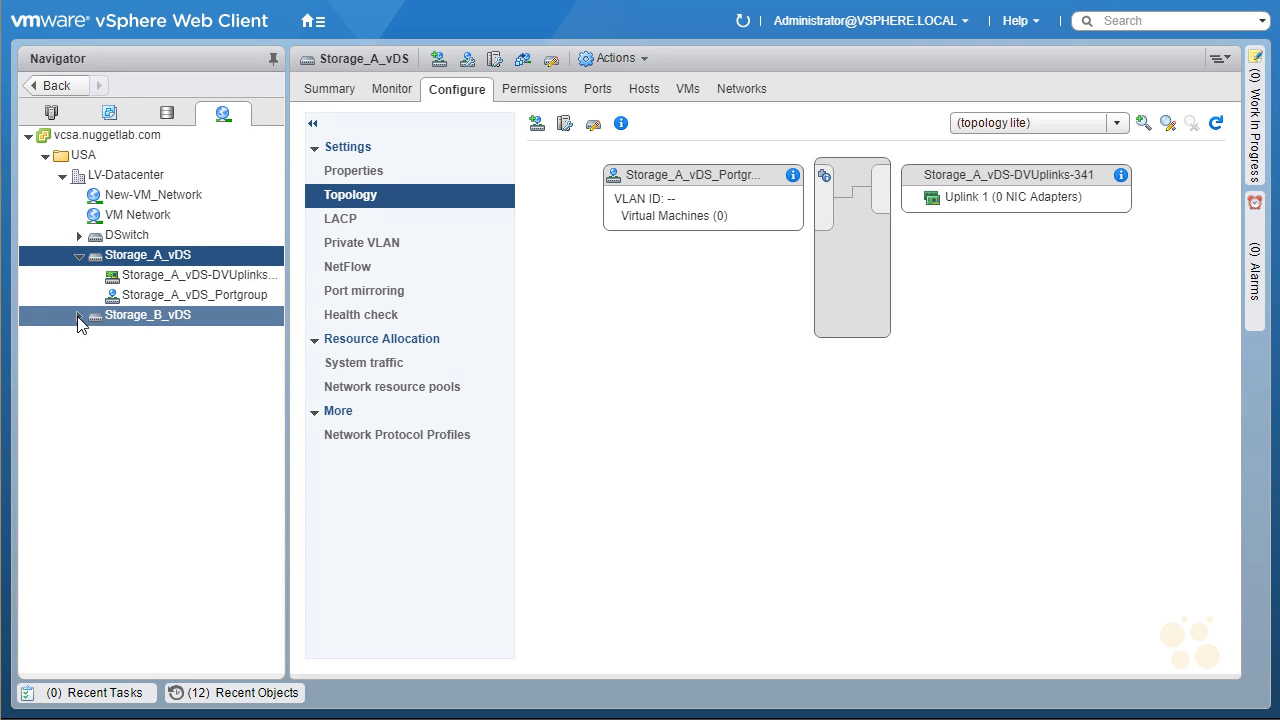
left_click(79, 316)
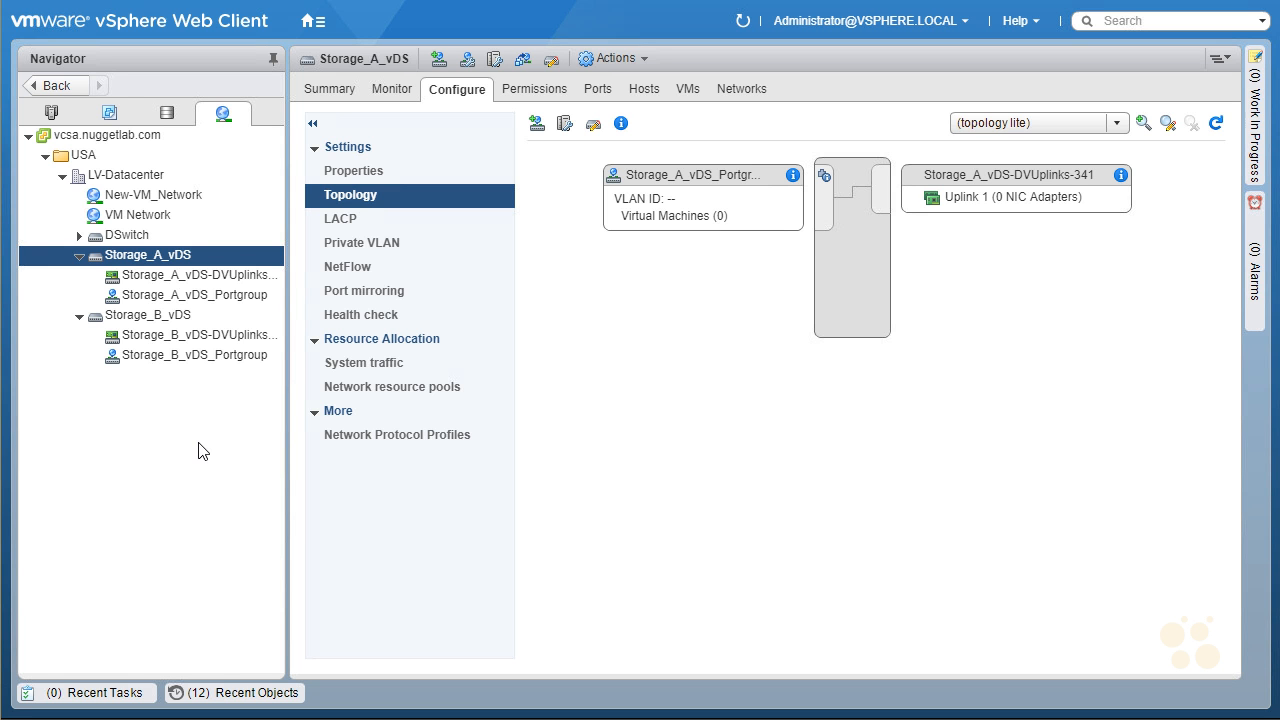
Step: Start Add and Manage Hosts for Storage_A_vDS with the task Add host and manage host networking (advanced)
right_click(210, 254)
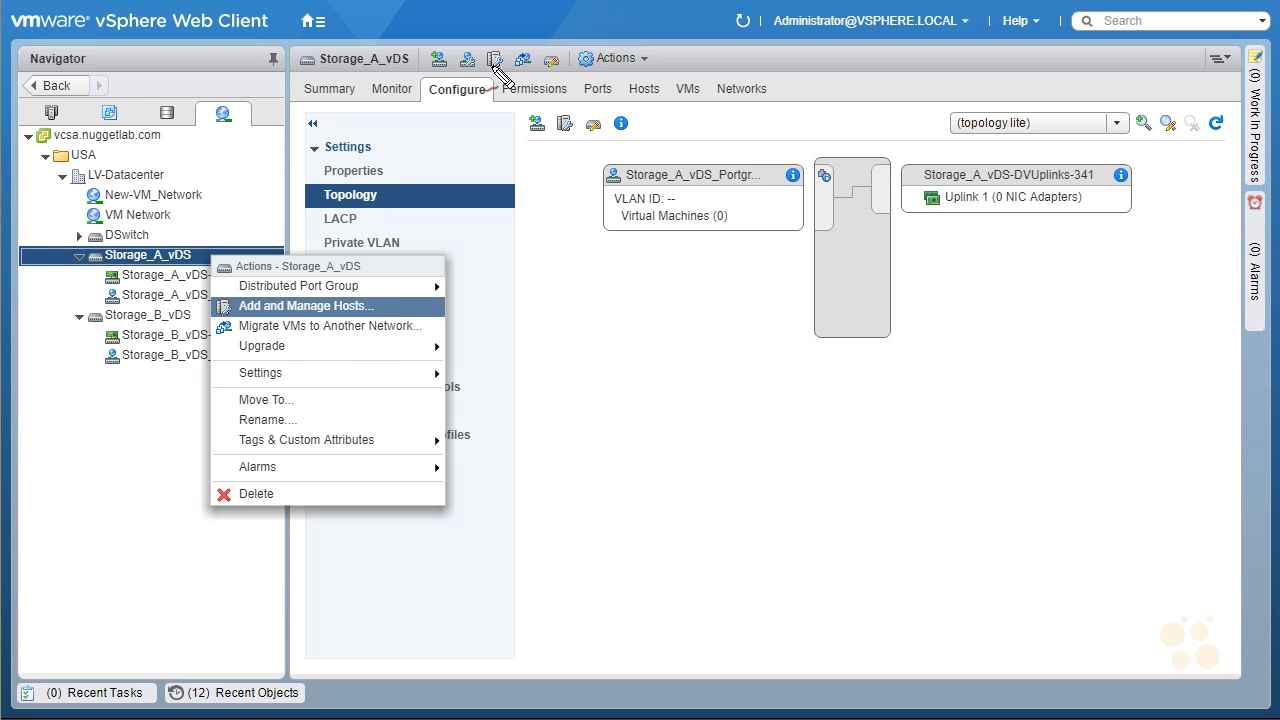
left_click_drag(512, 44, 508, 68)
left_click_drag(369, 270, 493, 55)
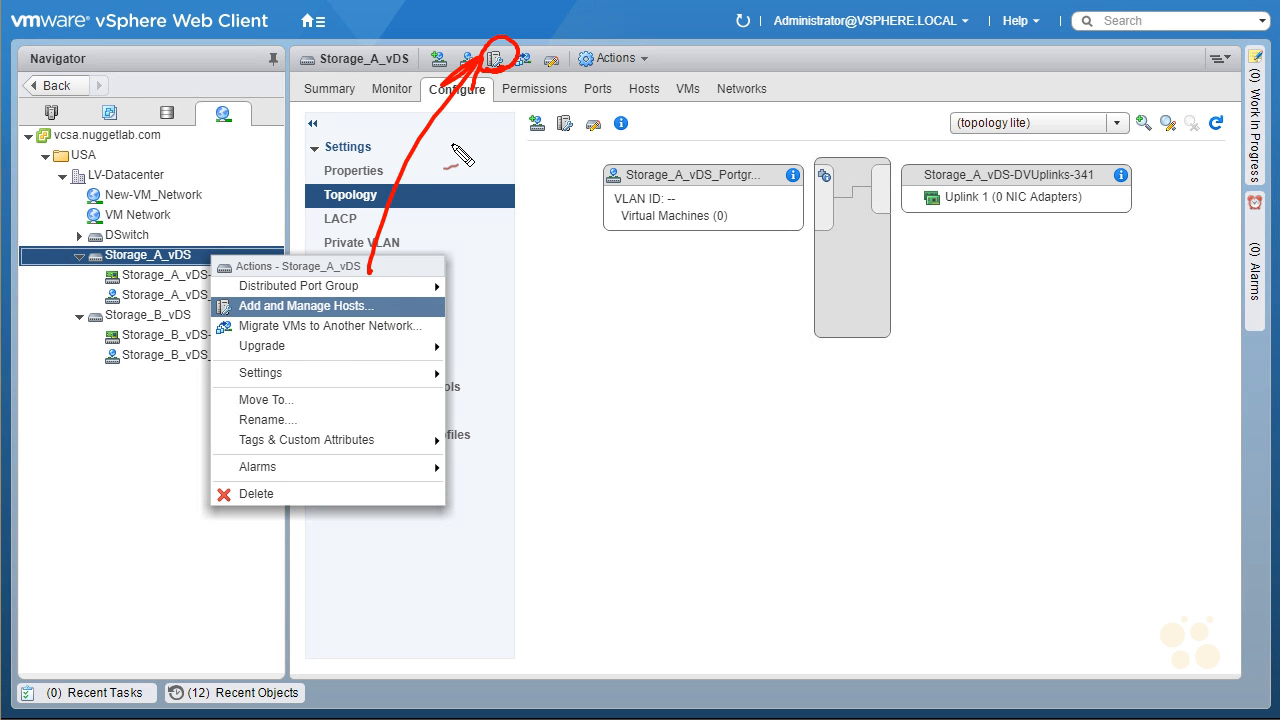
left_click(379, 308)
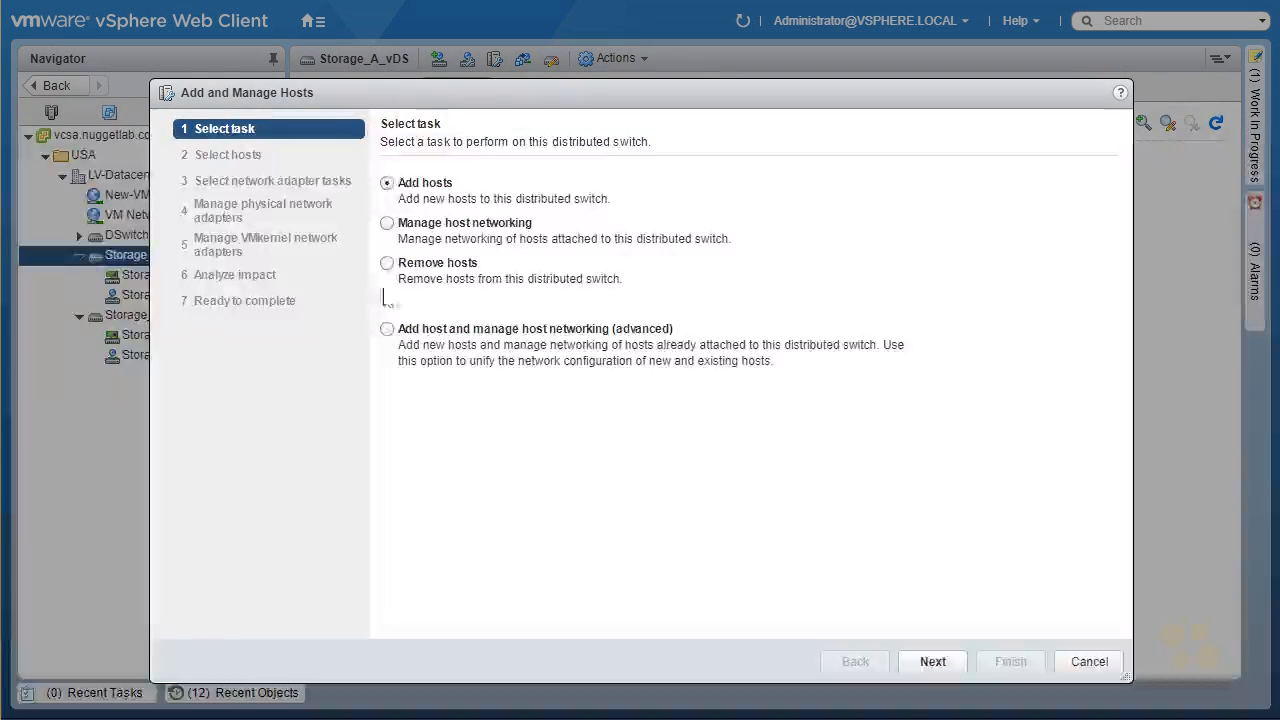
left_click_drag(421, 91, 558, 80)
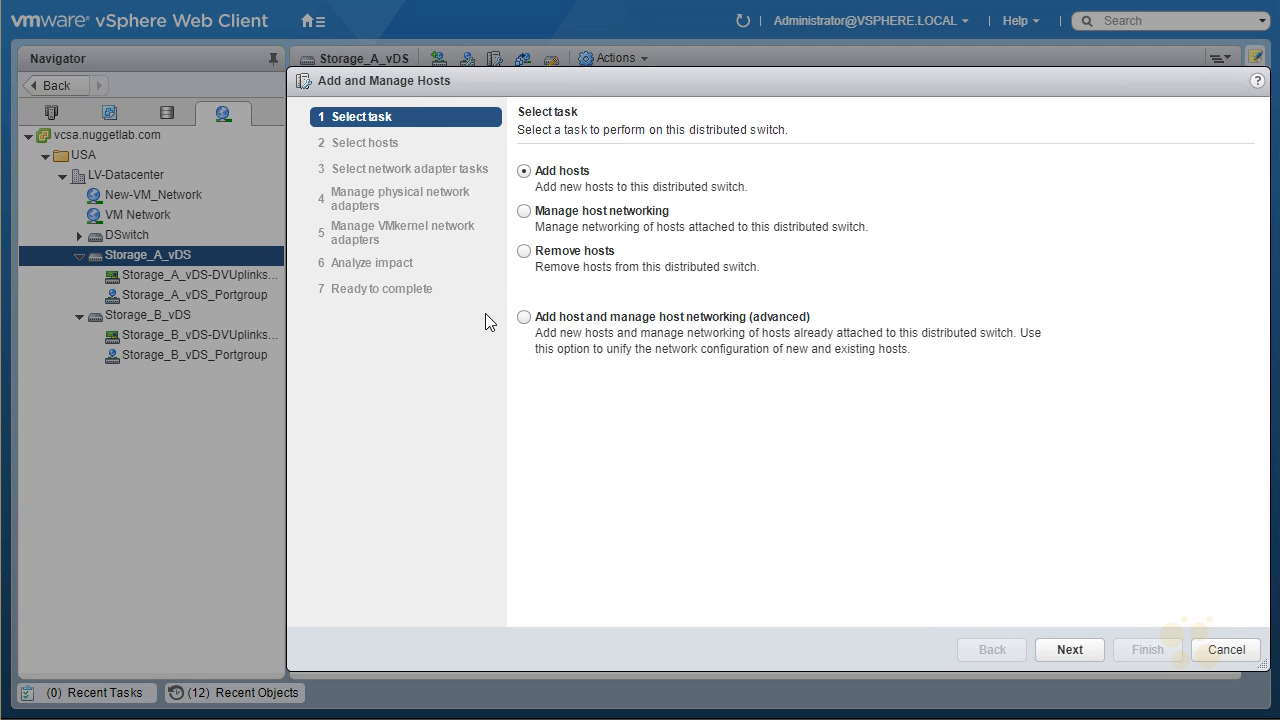
left_click(524, 318)
left_click(1069, 649)
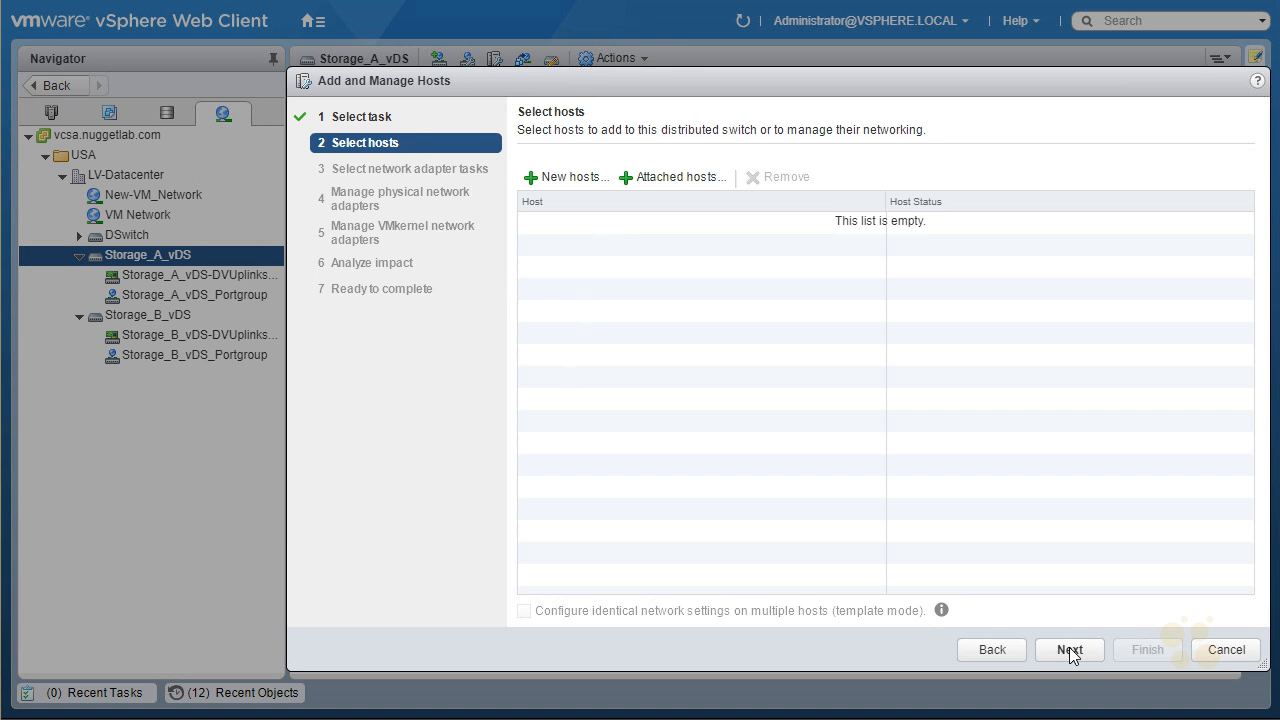
Step: Add esxi-1, esxi-2 and esxi-3.nuggetlab.com as new hosts and proceed to the network adapter tasks
left_click(567, 187)
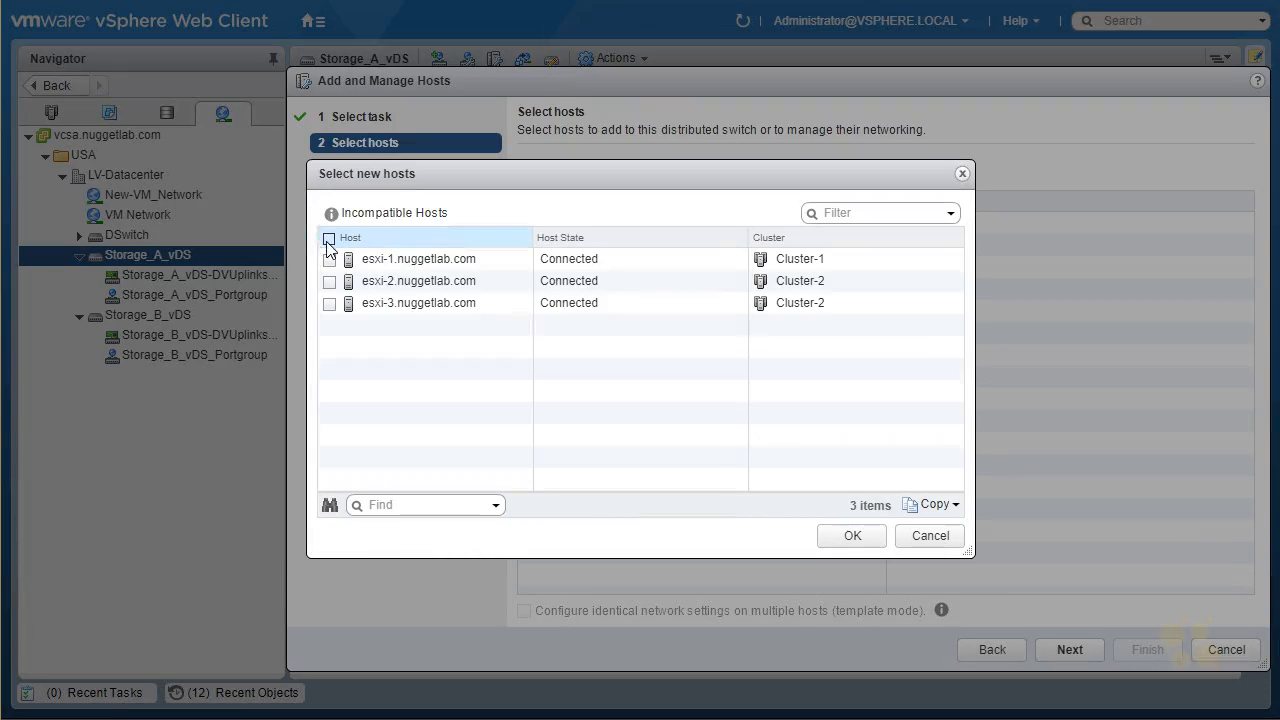
left_click(329, 240)
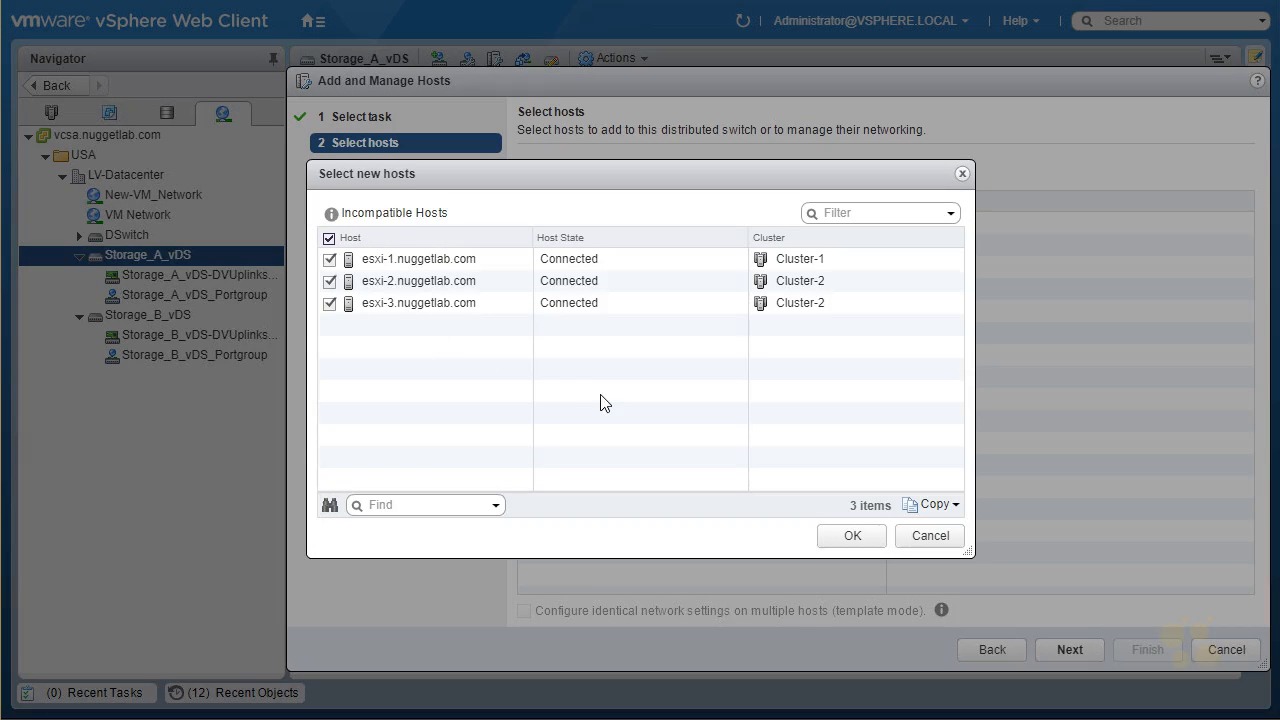
left_click(848, 537)
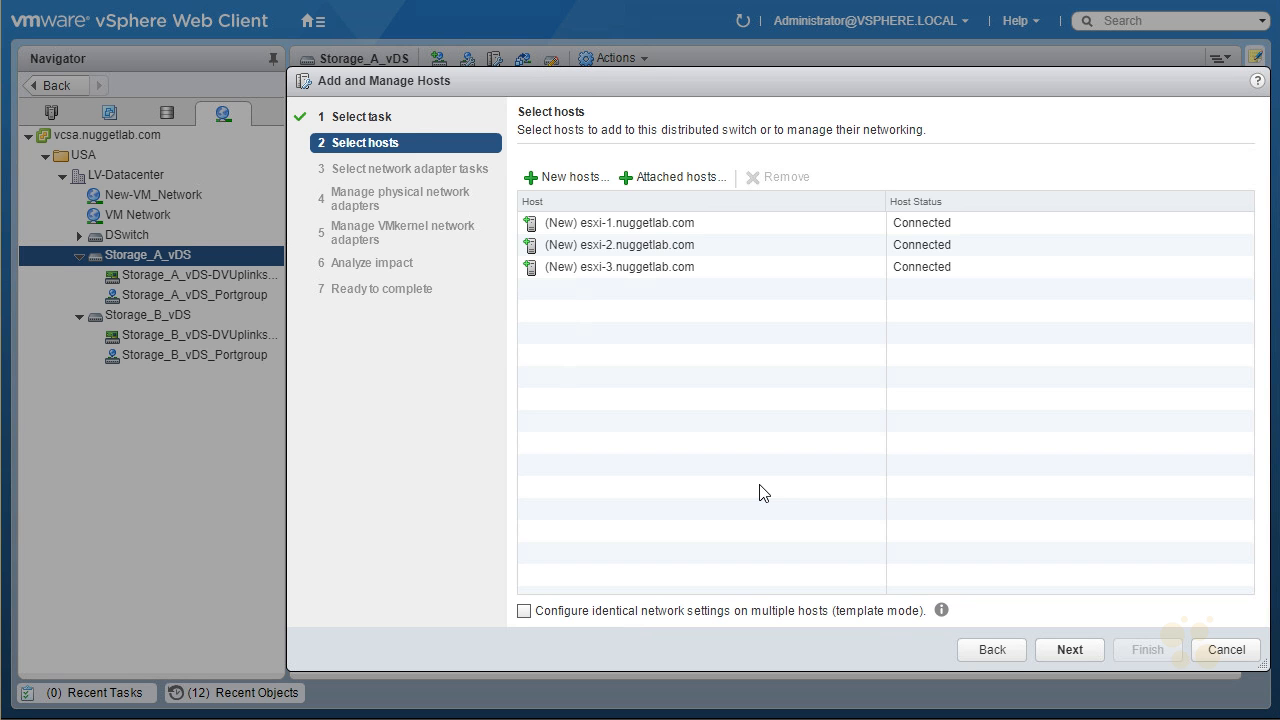
left_click(1071, 646)
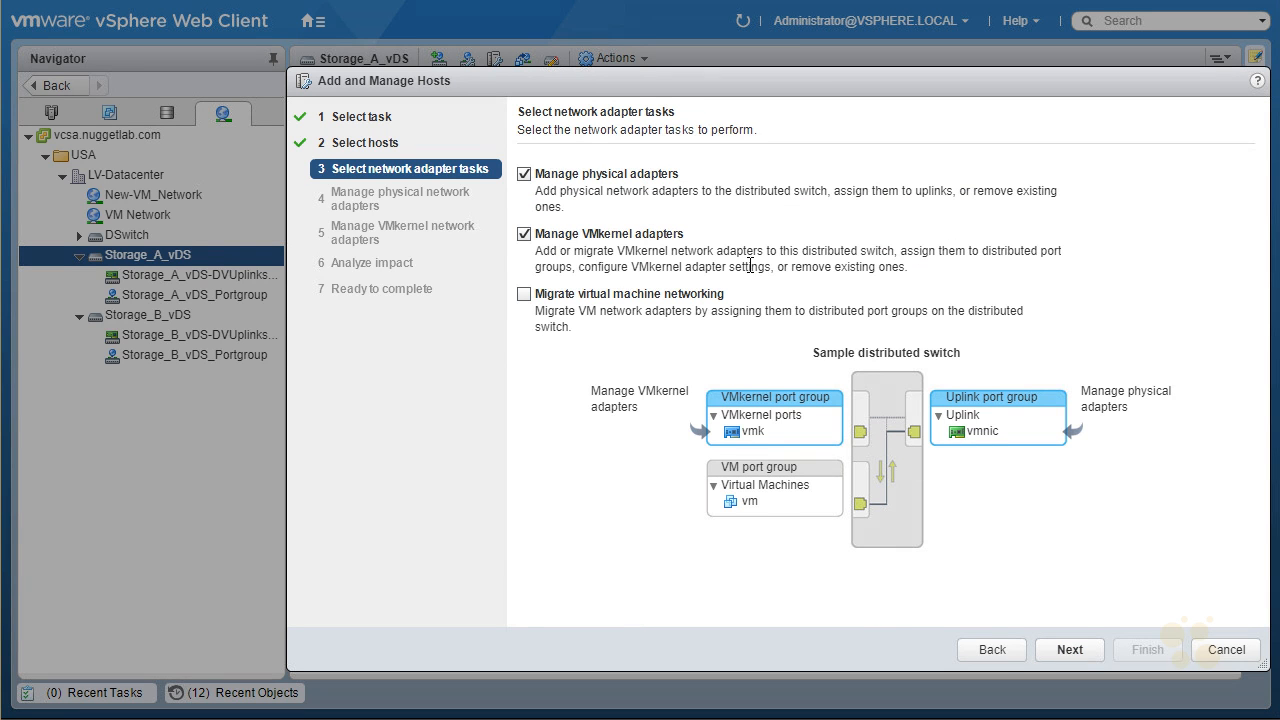
key("ctrl+shift+d")
left_click_drag(641, 218, 656, 215)
left_click_drag(548, 148, 570, 139)
mouse_move(686, 152)
left_mouse_down()
mouse_move(740, 166)
mouse_move(786, 150)
mouse_move(812, 158)
left_mouse_up()
mouse_move(720, 176)
left_mouse_down()
mouse_move(855, 185)
mouse_move(685, 195)
mouse_move(720, 178)
left_mouse_up()
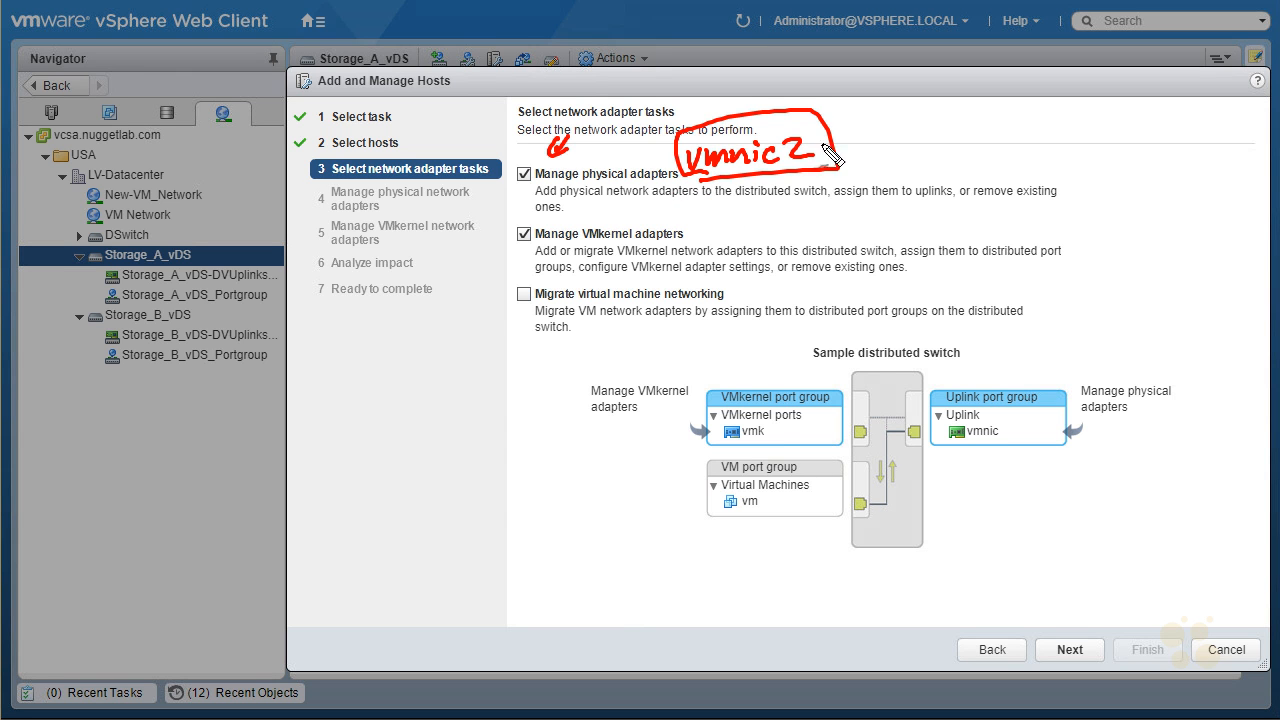
left_click_drag(530, 162, 534, 186)
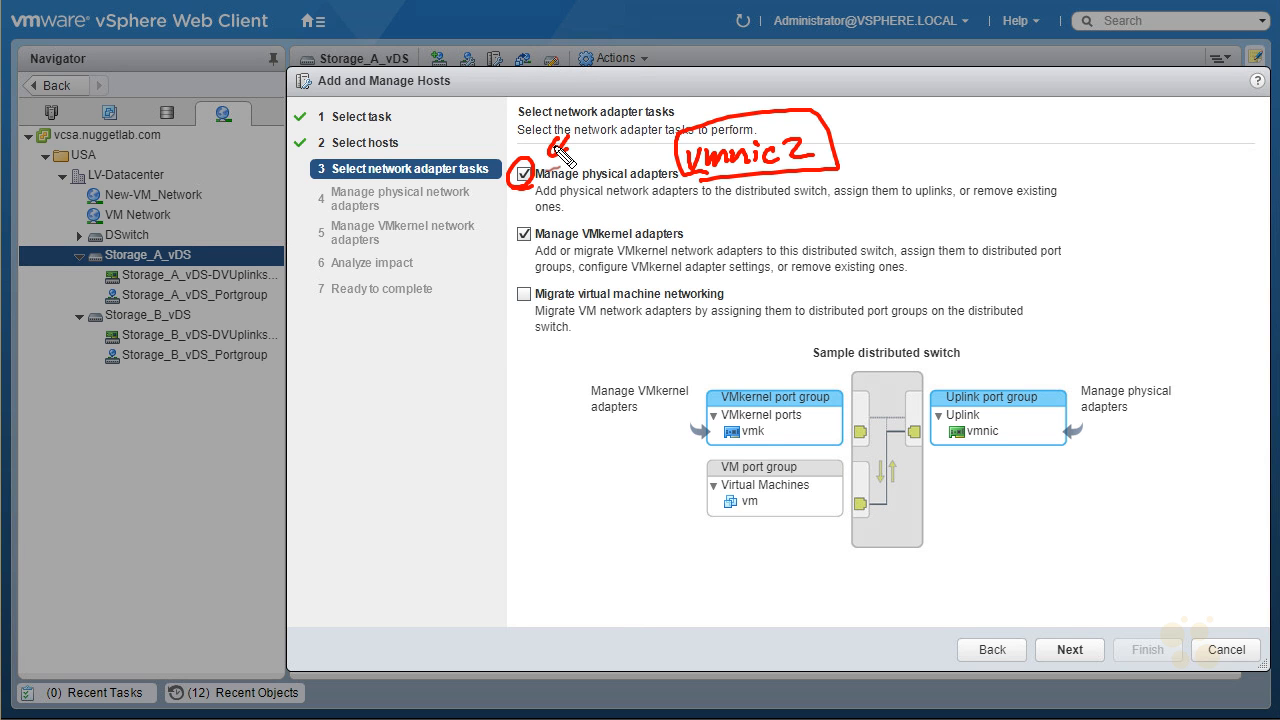
left_click_drag(480, 257, 507, 236)
left_click_drag(485, 316, 497, 312)
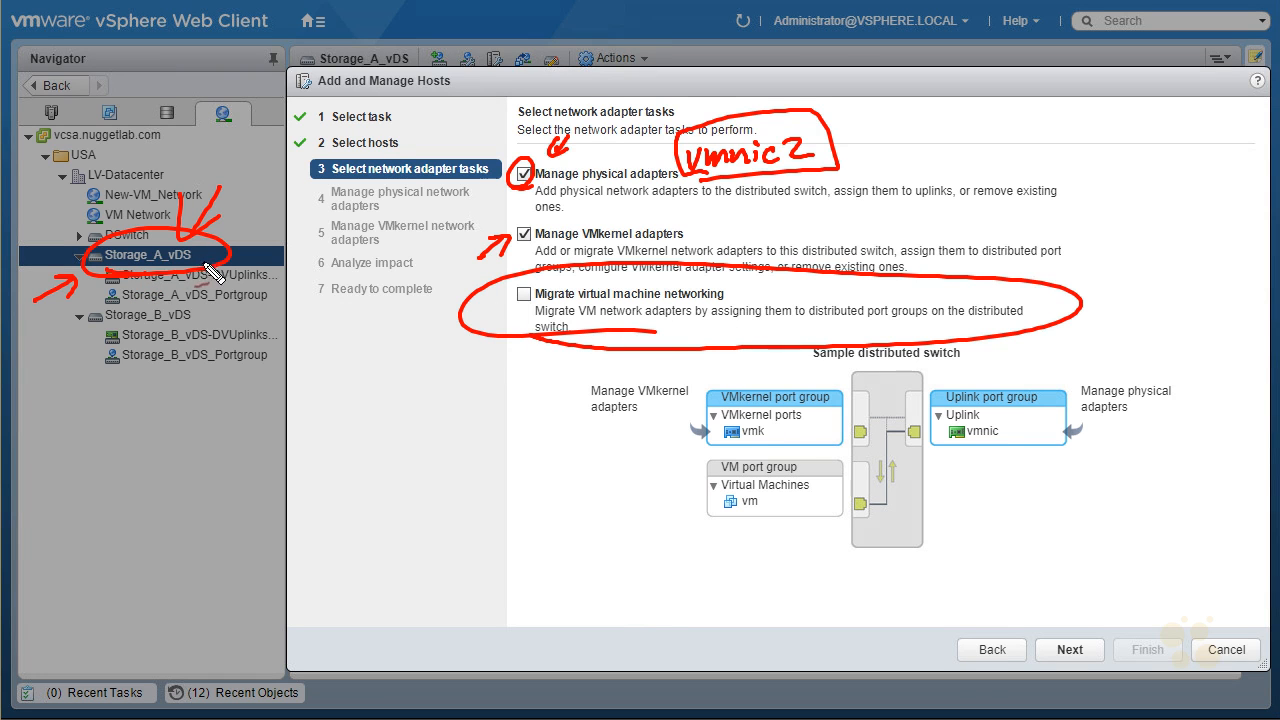
mouse_move(540, 282)
left_mouse_down()
mouse_move(512, 316)
mouse_move(522, 300)
left_mouse_up()
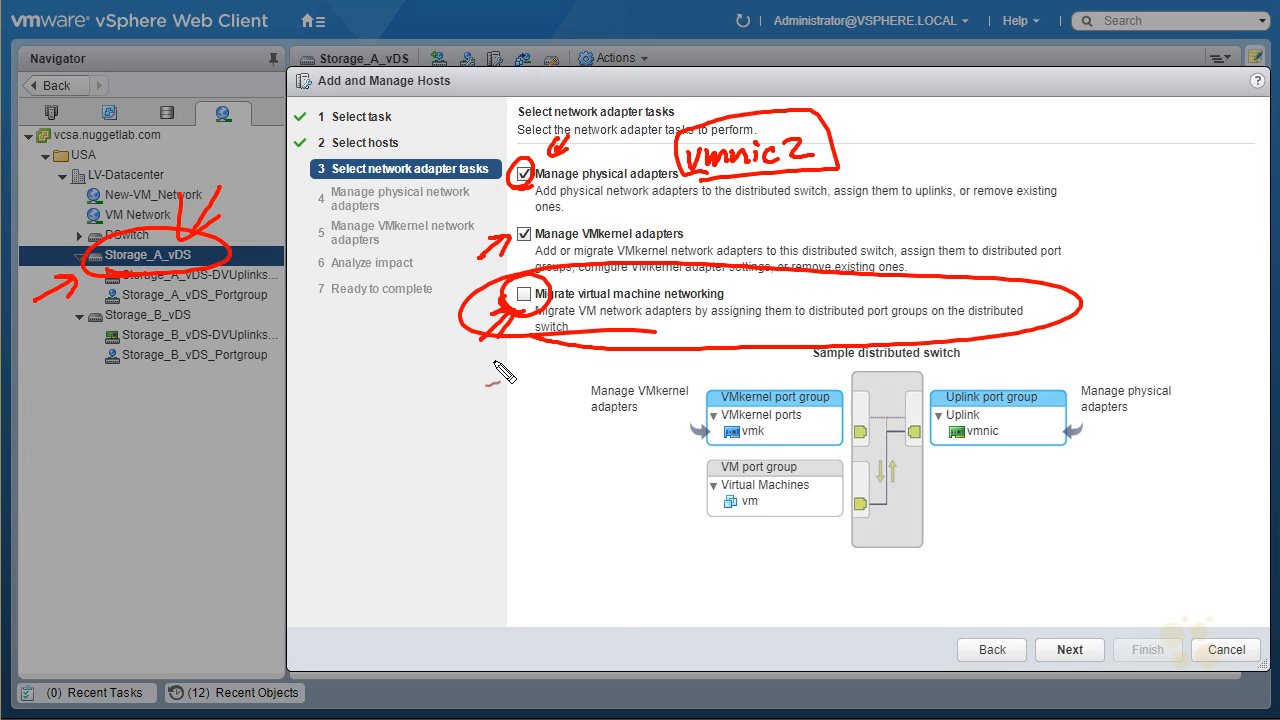
key("Escape")
Step: Proceed with managing physical and VMkernel adapters, and assign vmnic2 of esxi-1.nuggetlab.com to Uplink 1
left_click(1072, 649)
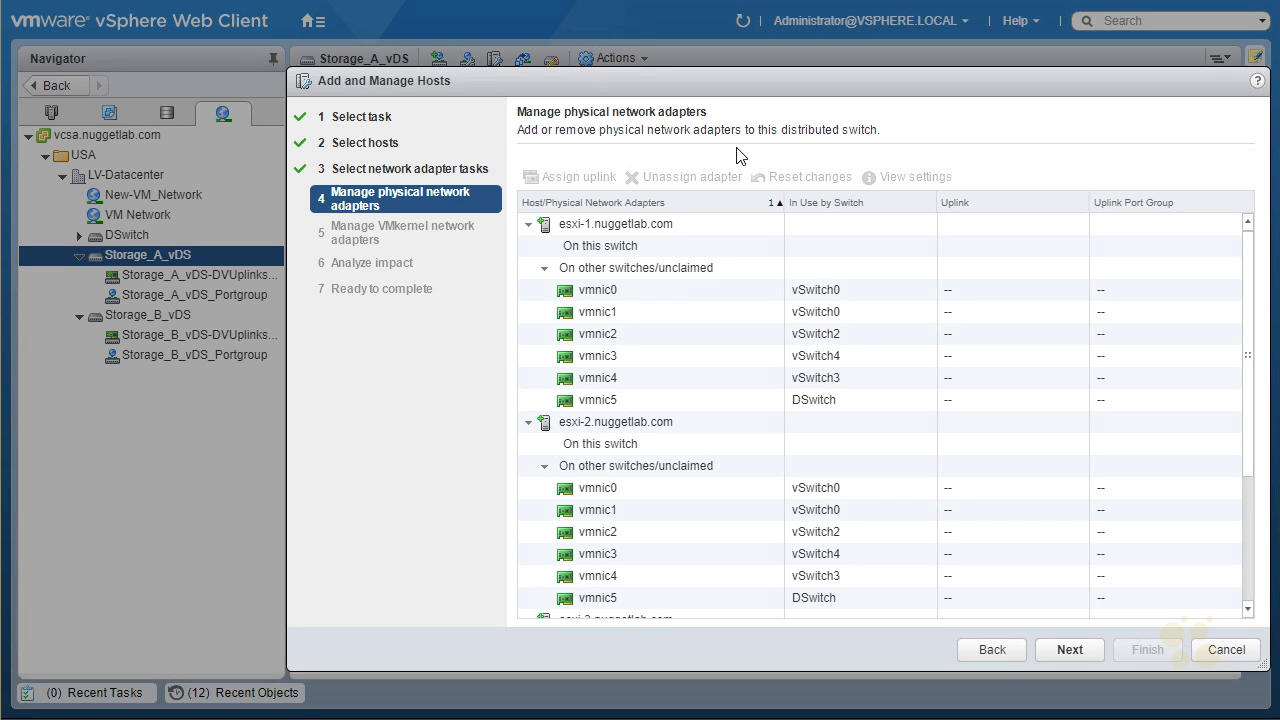
left_click(618, 333)
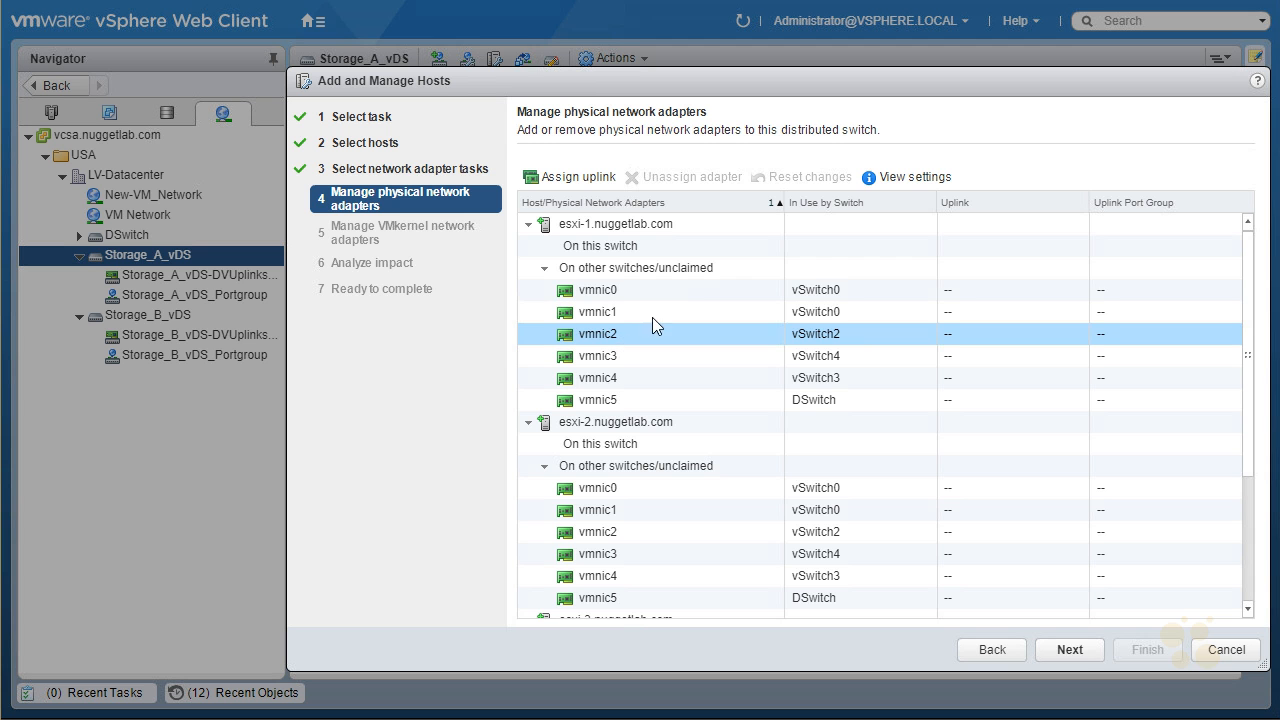
left_click(591, 181)
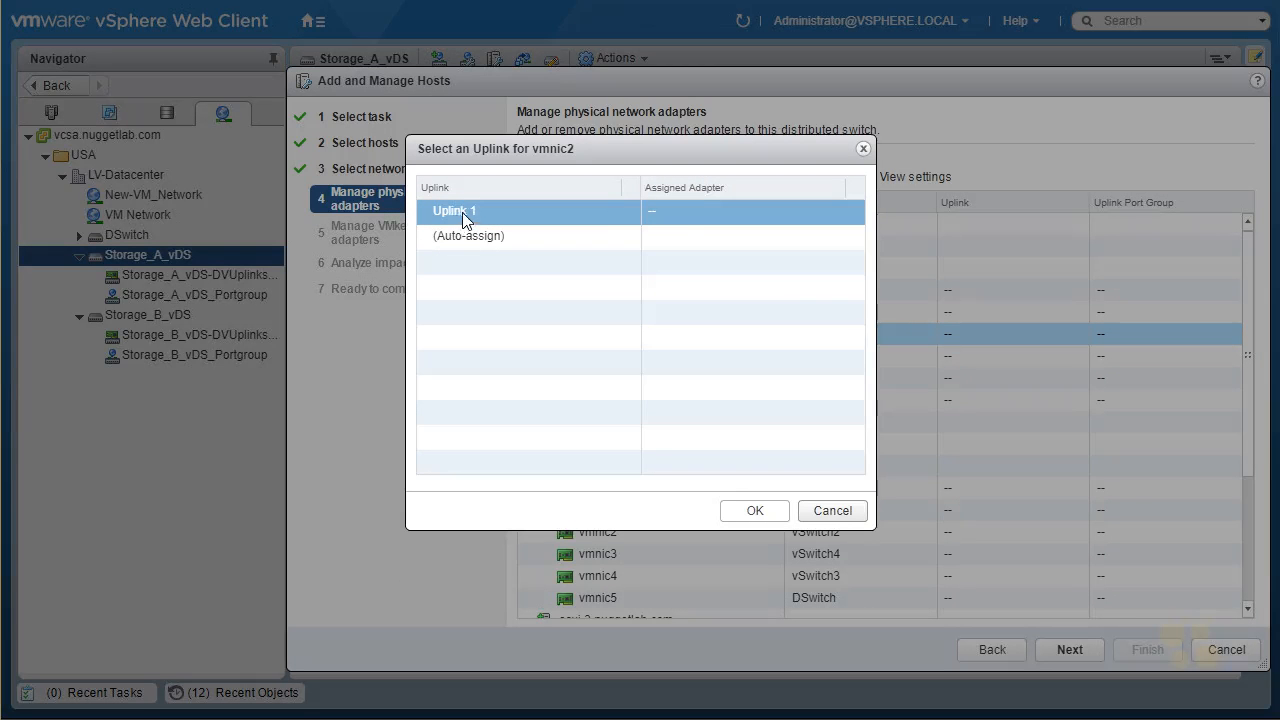
left_click(755, 511)
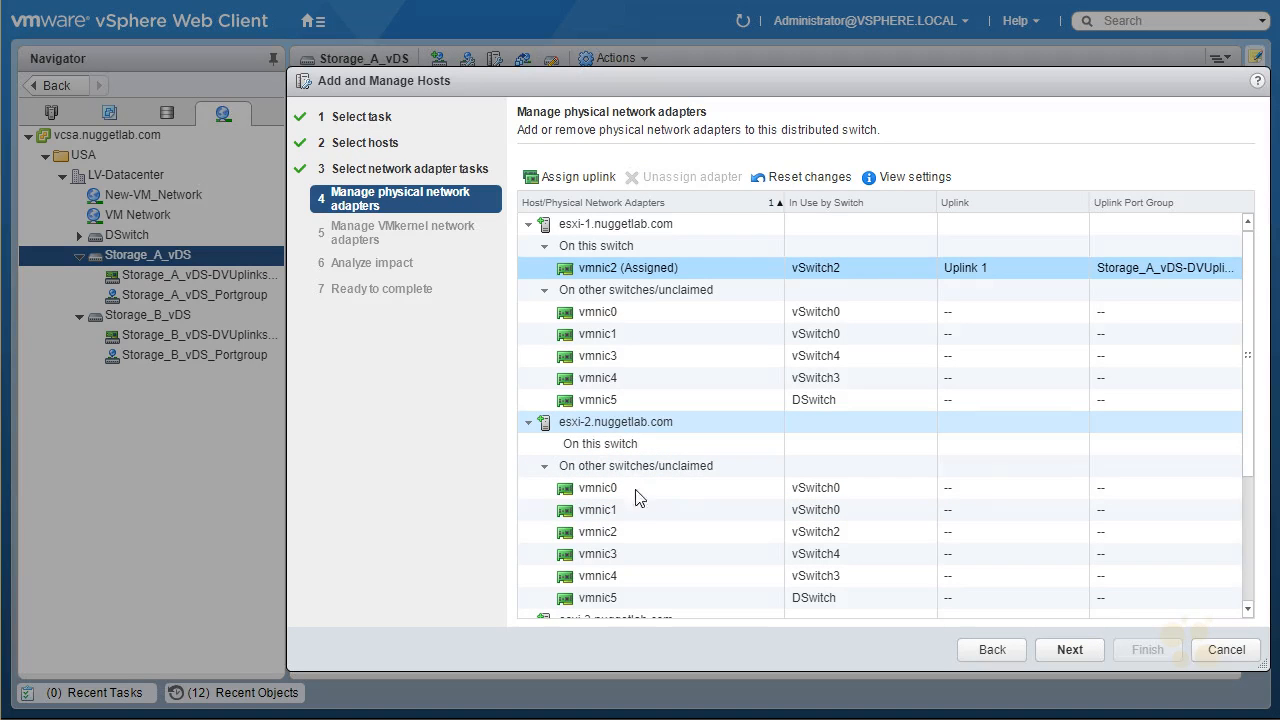
Step: Assign vmnic2 of both esxi-2.nuggetlab.com and esxi-3.nuggetlab.com to Uplink 1, and proceed to managing the VMkernel adapters
left_click(638, 540)
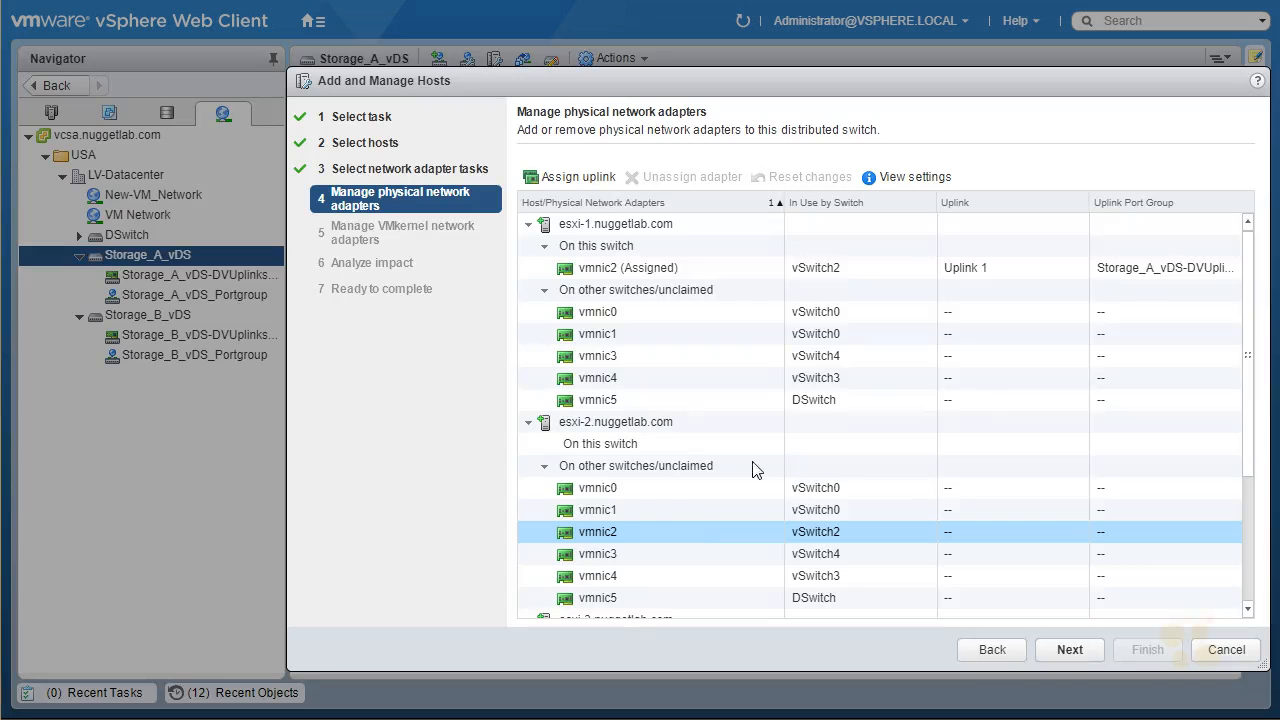
left_click(583, 178)
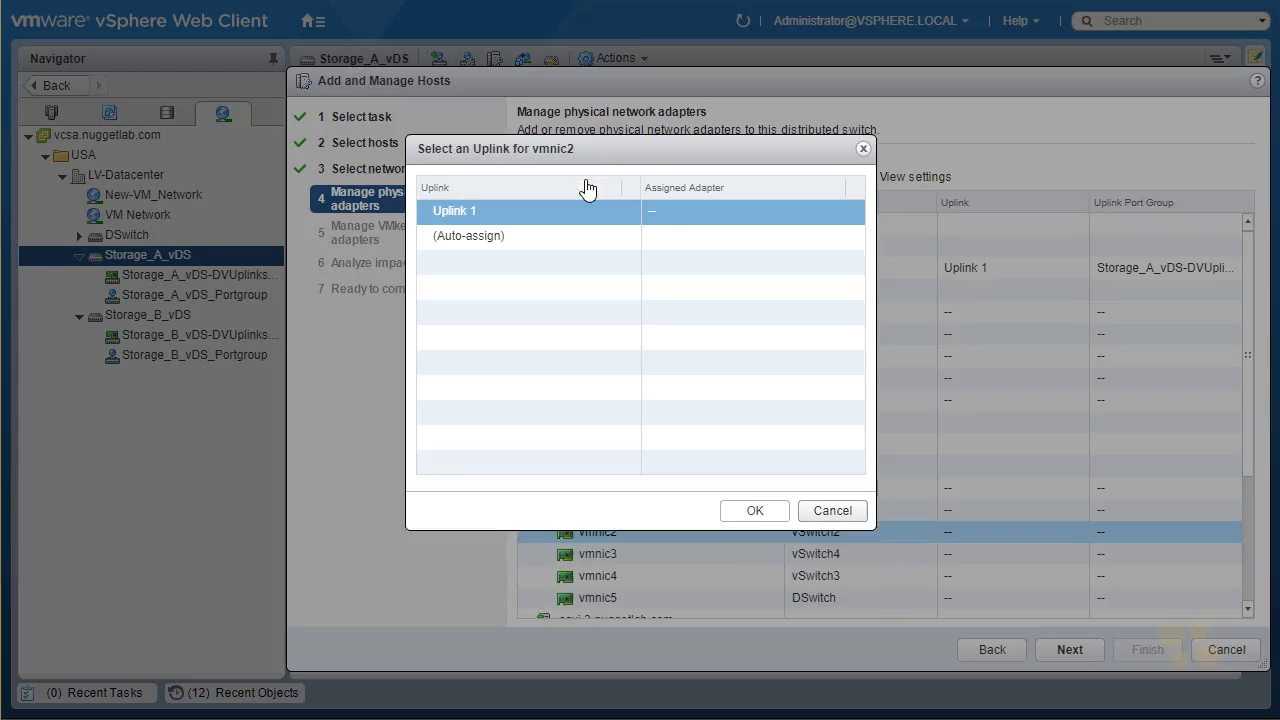
left_click(756, 511)
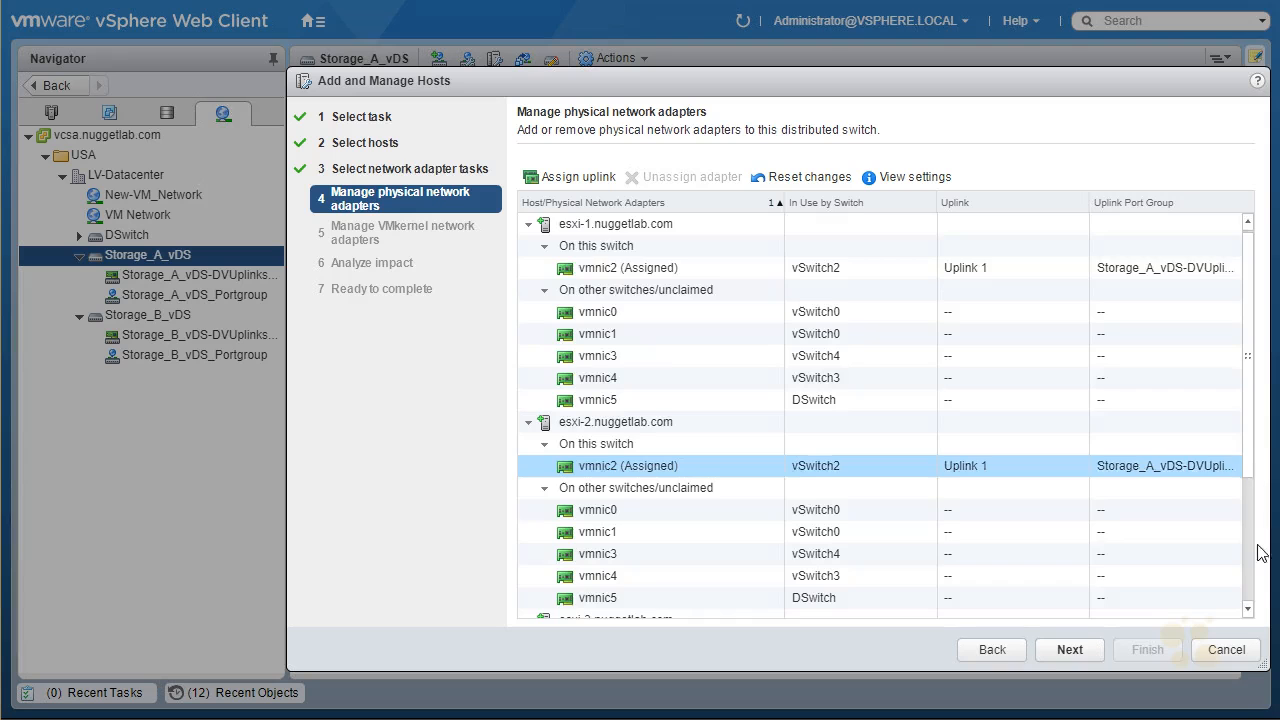
scroll(1247, 600, "down", 3)
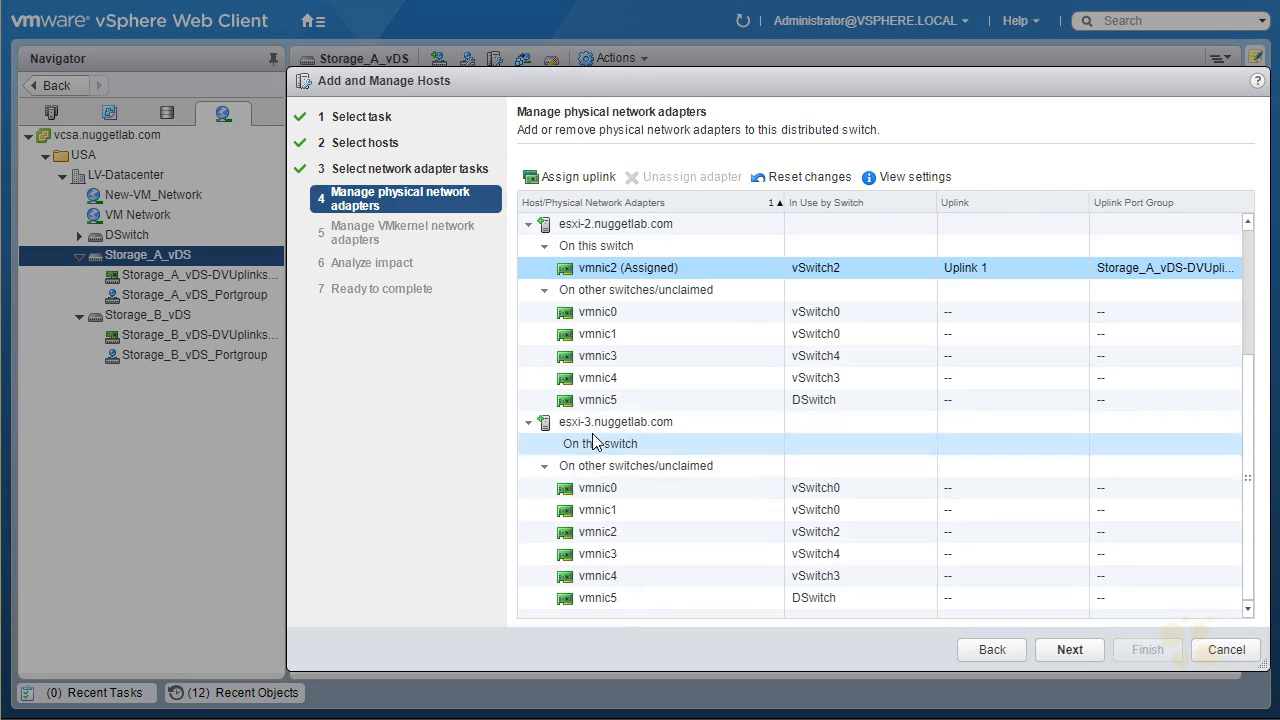
left_click(601, 538)
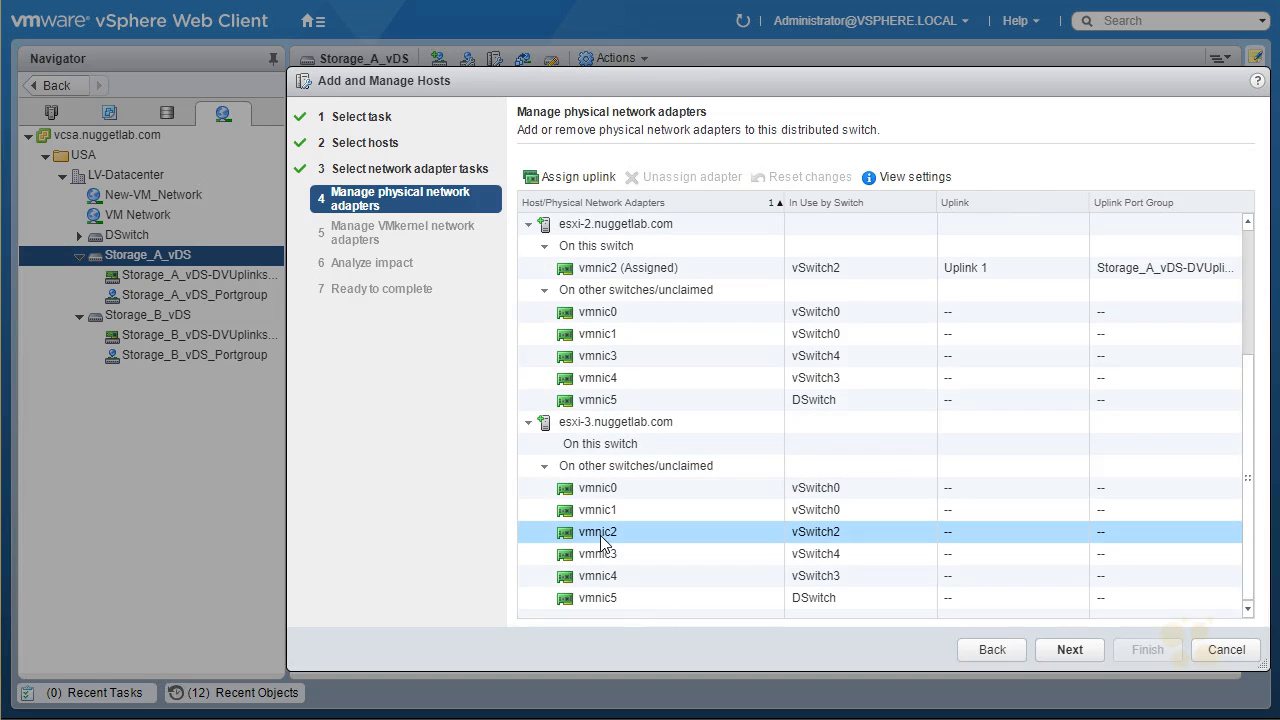
left_click(556, 179)
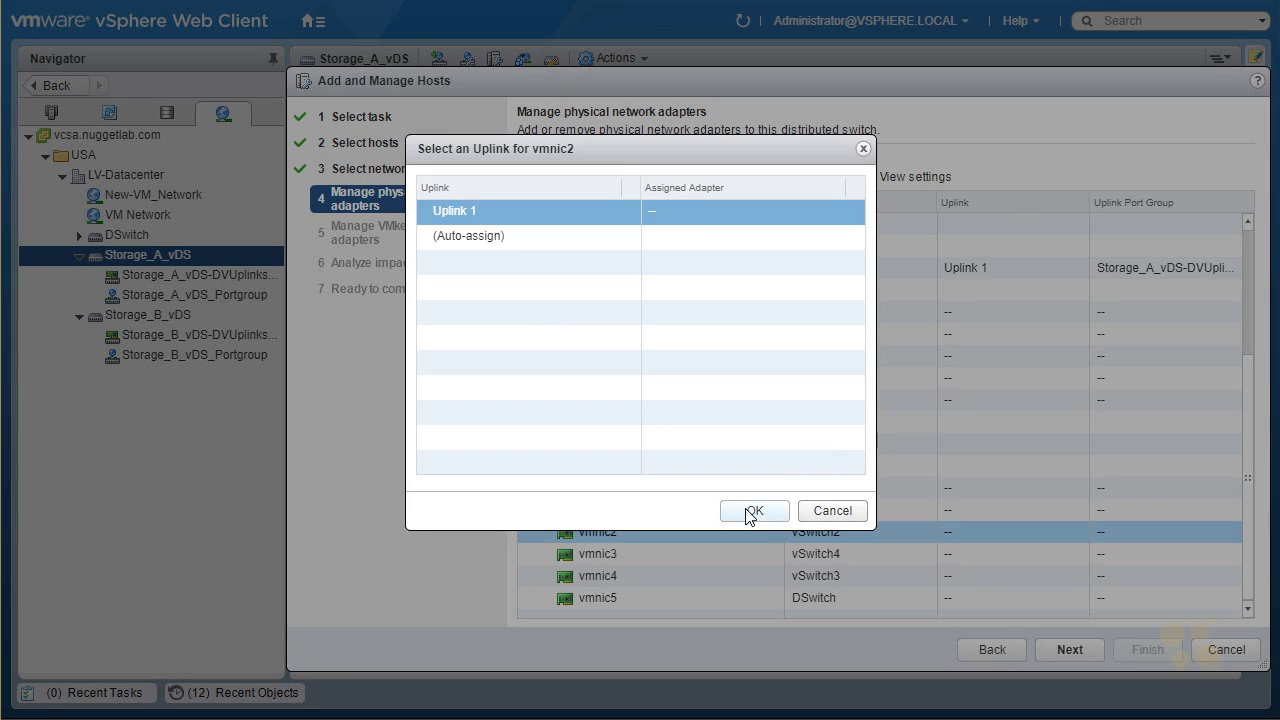
left_click(751, 511)
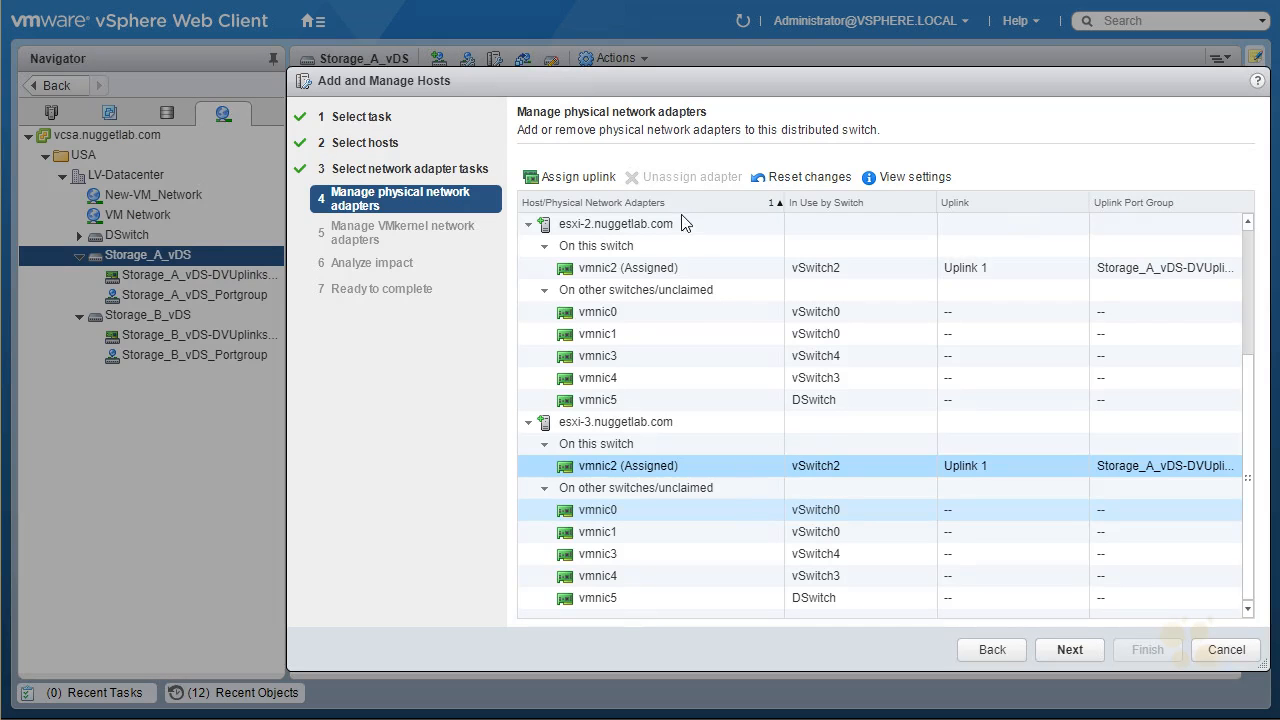
left_click(1070, 650)
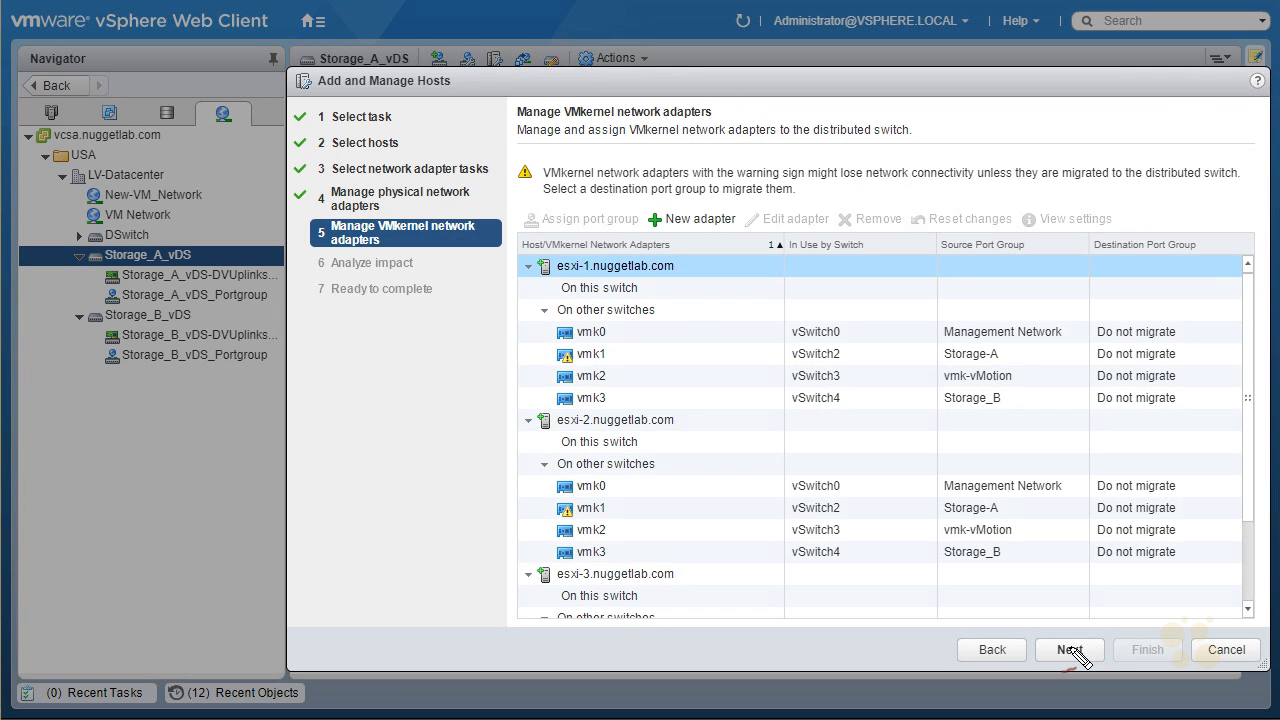
mouse_move(559, 368)
left_mouse_down()
mouse_move(590, 374)
mouse_move(553, 351)
mouse_move(580, 372)
left_mouse_up()
mouse_move(598, 526)
left_mouse_down()
mouse_move(621, 506)
mouse_move(560, 527)
mouse_move(606, 524)
left_mouse_up()
left_click_drag(536, 147, 548, 164)
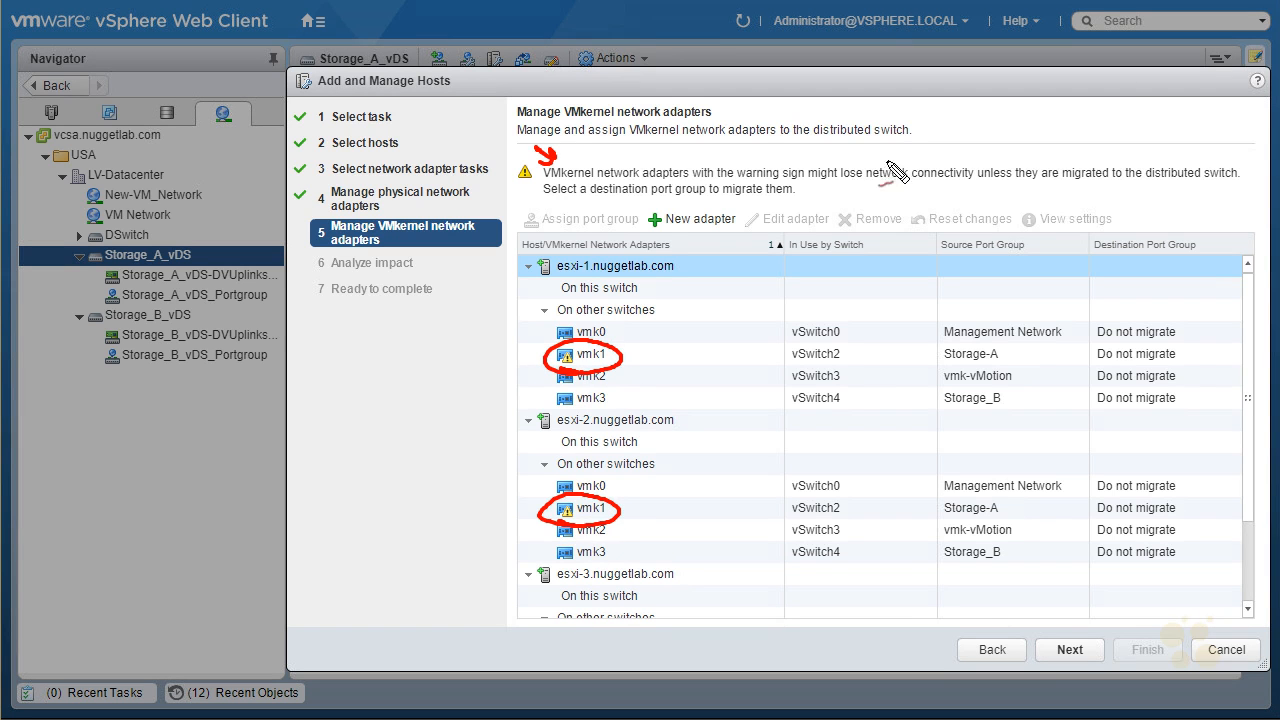
left_click_drag(866, 182, 1010, 178)
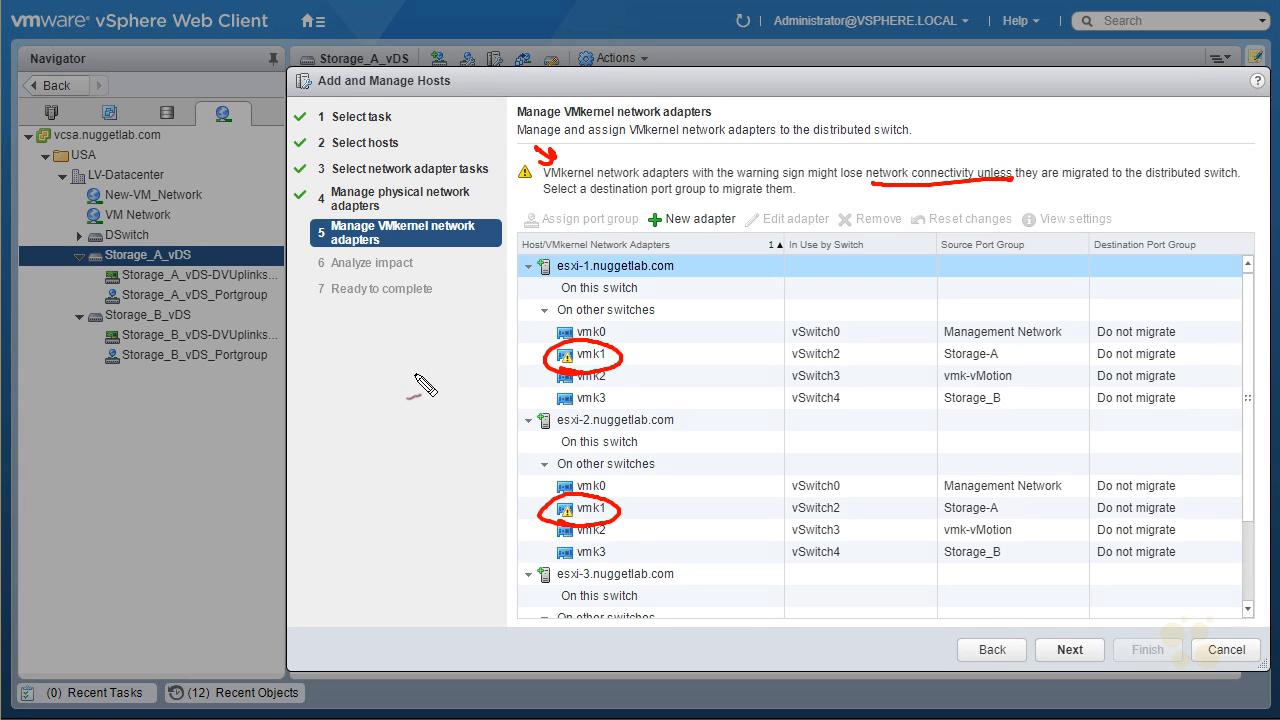
left_click_drag(793, 366, 850, 365)
left_click_drag(852, 356, 818, 370)
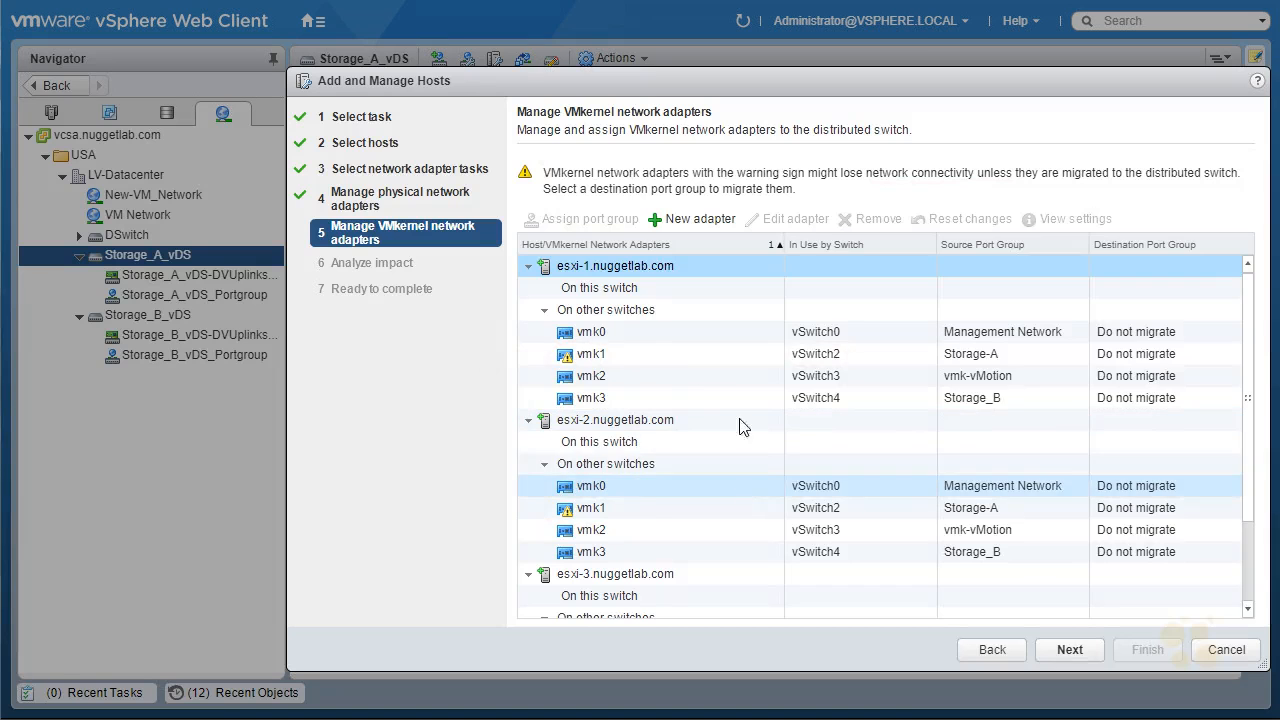
Step: Assign vmk1 of esxi-1.nuggetlab.com to the destination port group Storage_A_vDS_Portgroup
left_click(621, 355)
left_click(620, 352)
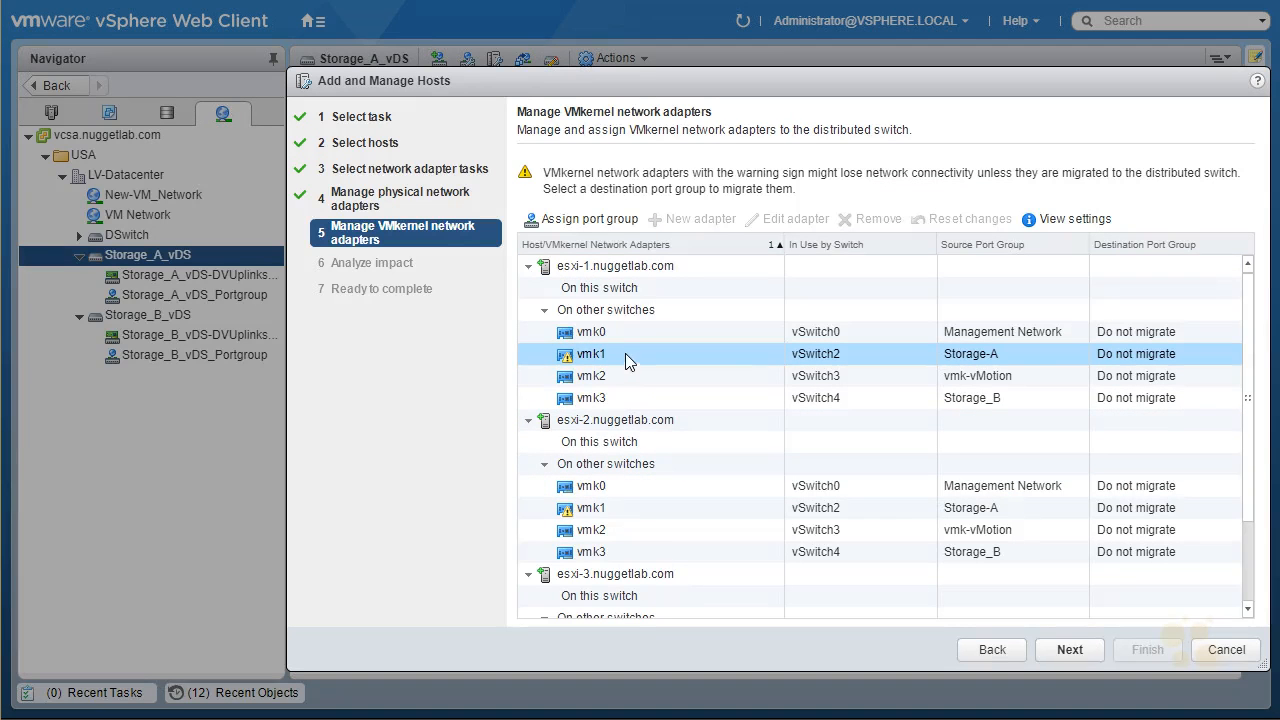
left_click(590, 220)
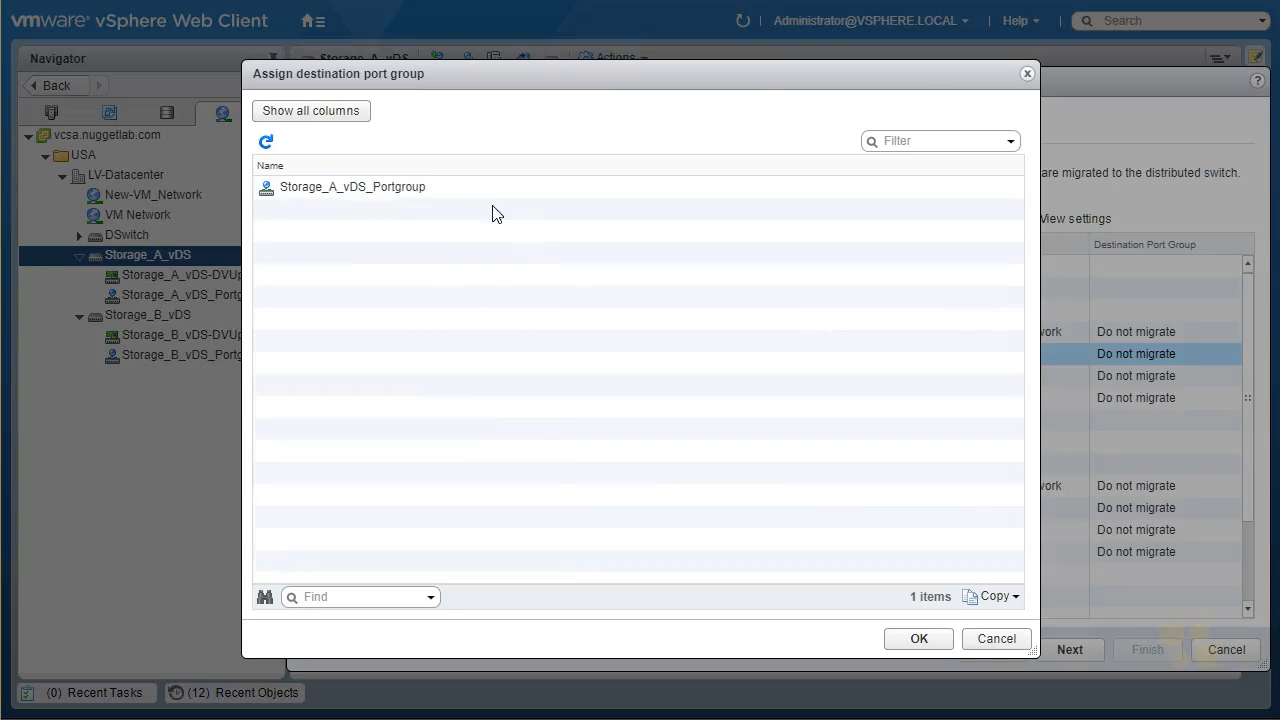
left_click(374, 185)
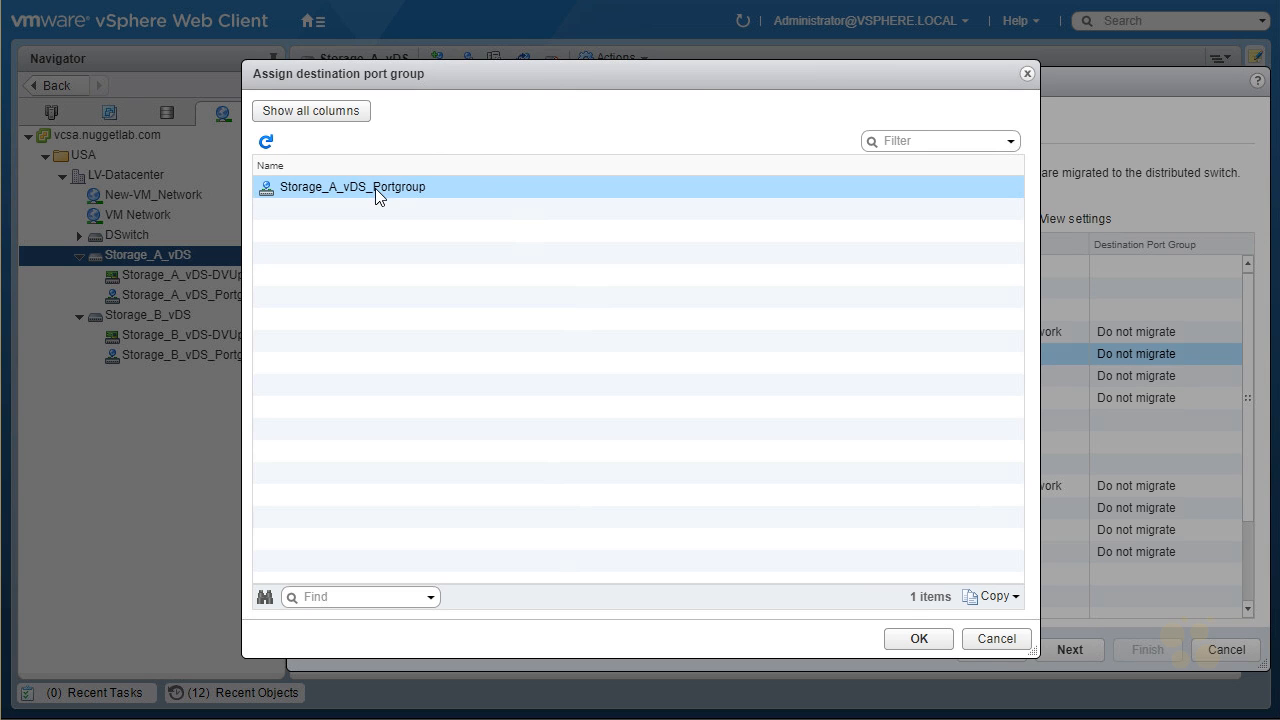
left_click(912, 638)
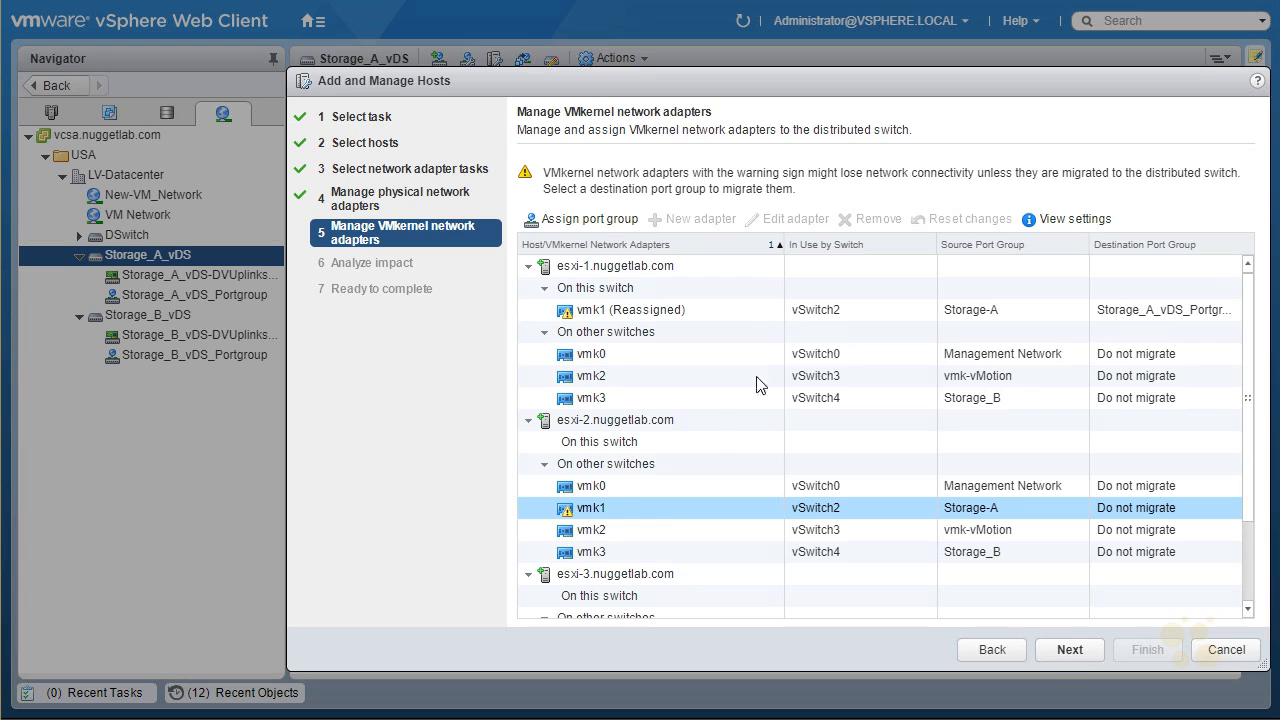
Step: Assign vmk1 of both esxi-2.nuggetlab.com and esxi-3.nuggetlab.com to the destination port group Storage_A_vDS_Portgroup
left_click(593, 225)
left_click(400, 188)
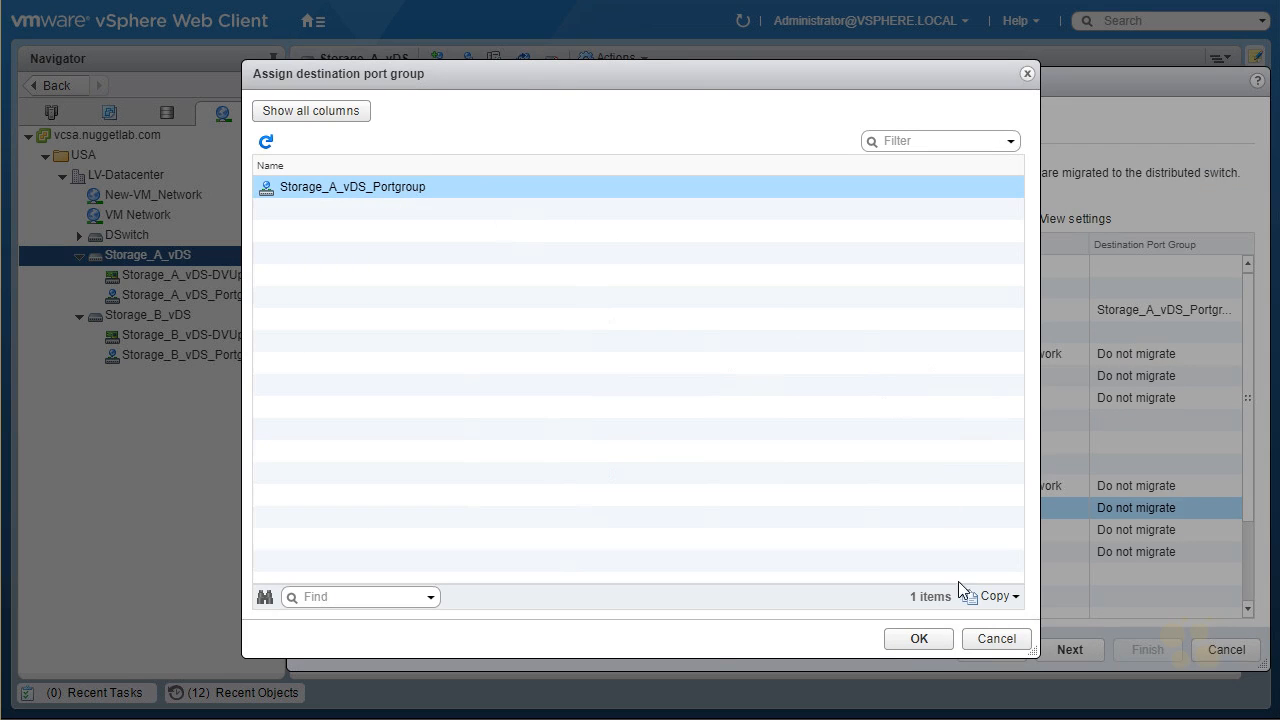
left_click(905, 642)
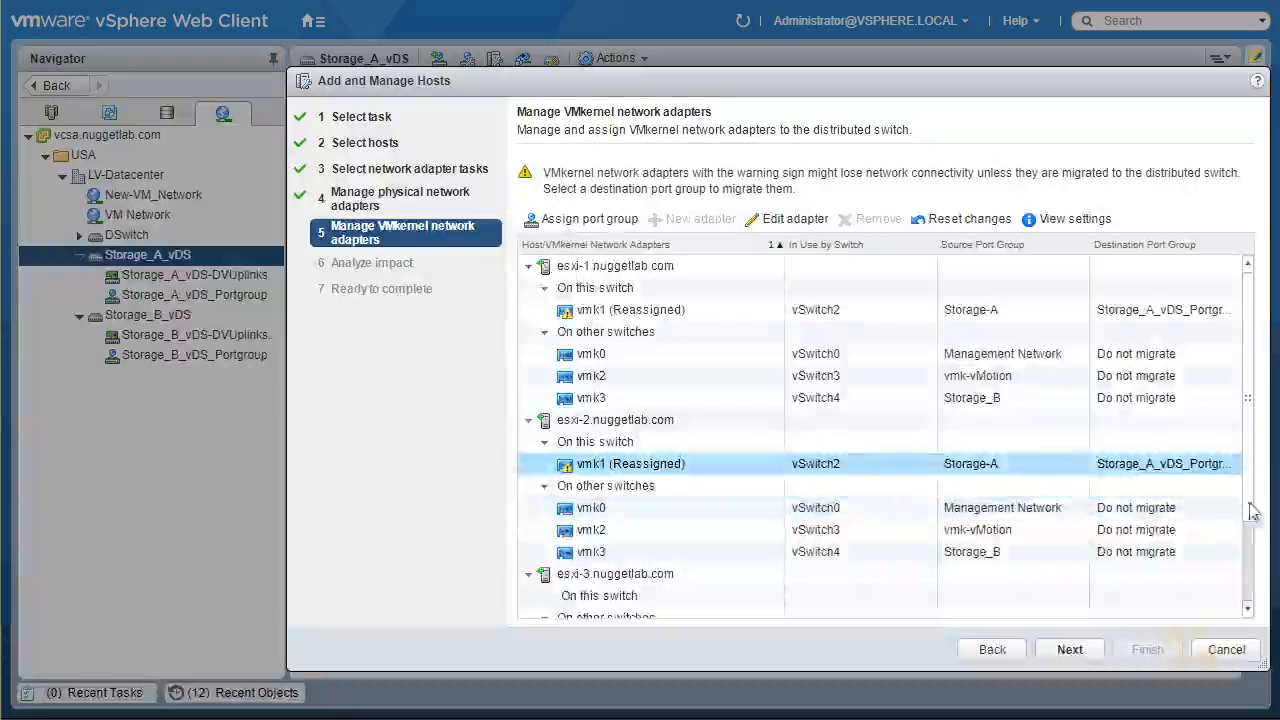
left_click_drag(1253, 511, 1248, 606)
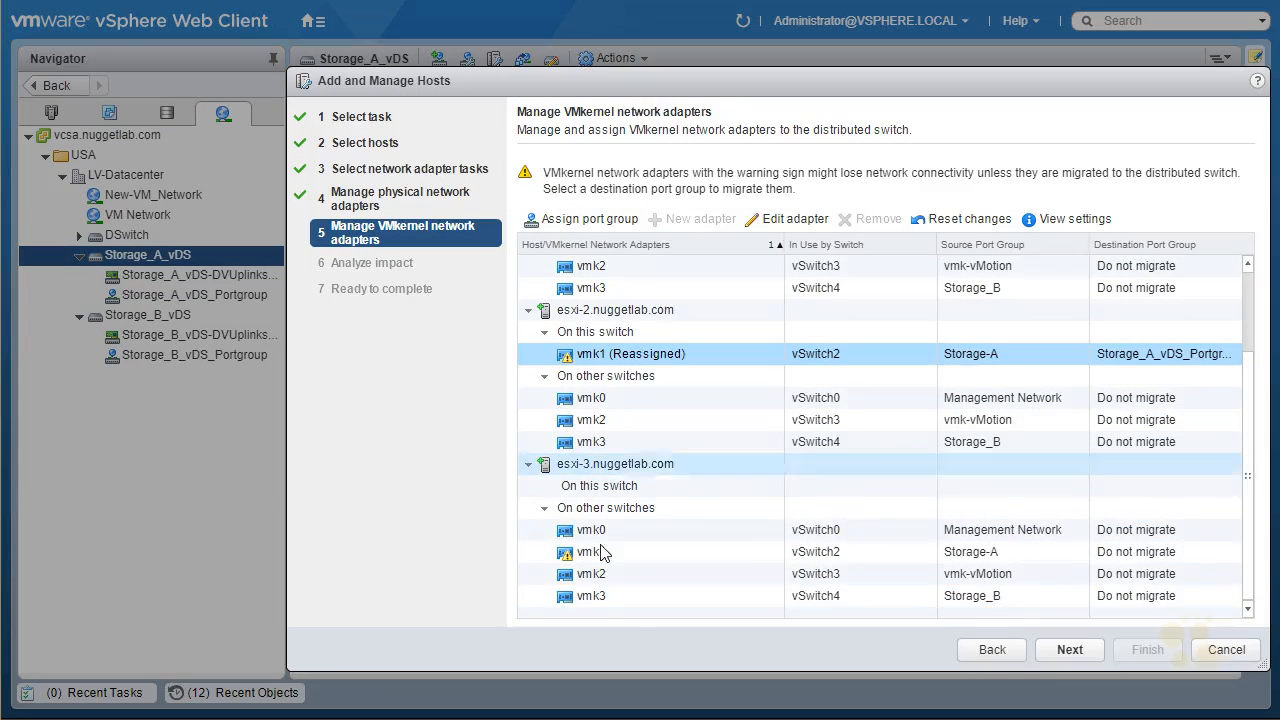
left_click(603, 552)
left_click(590, 219)
left_click(358, 194)
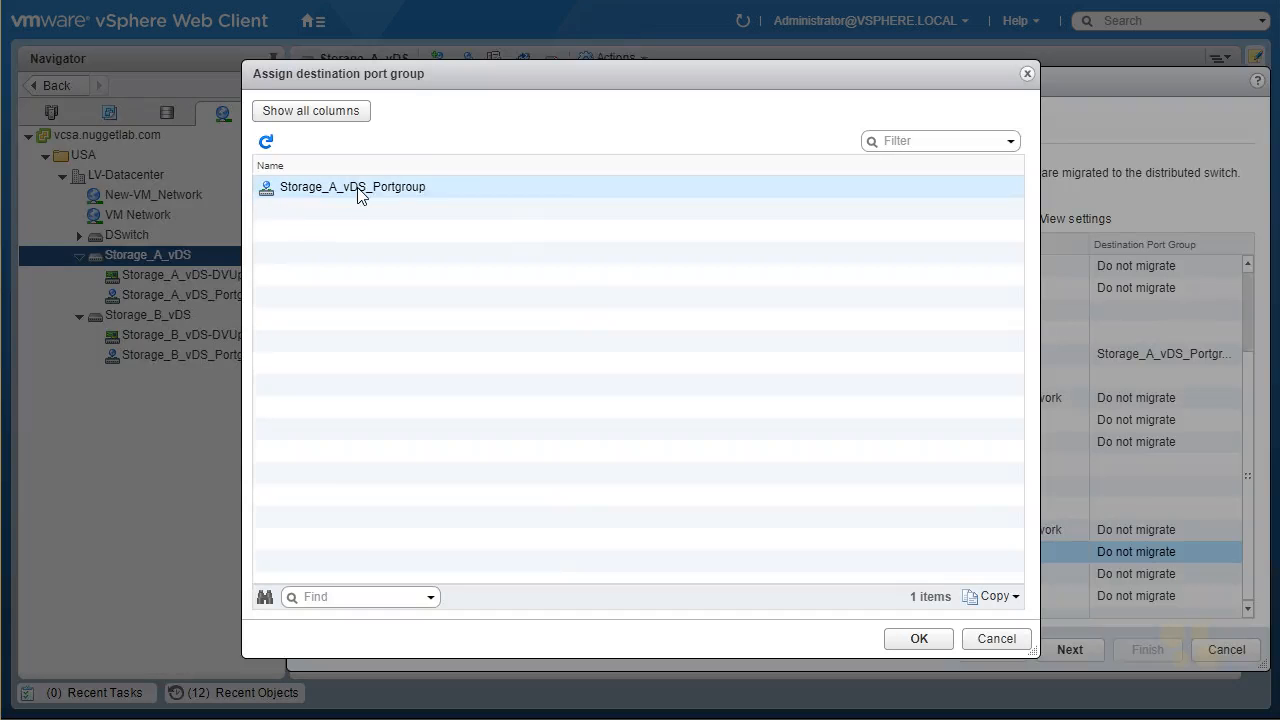
left_click(915, 639)
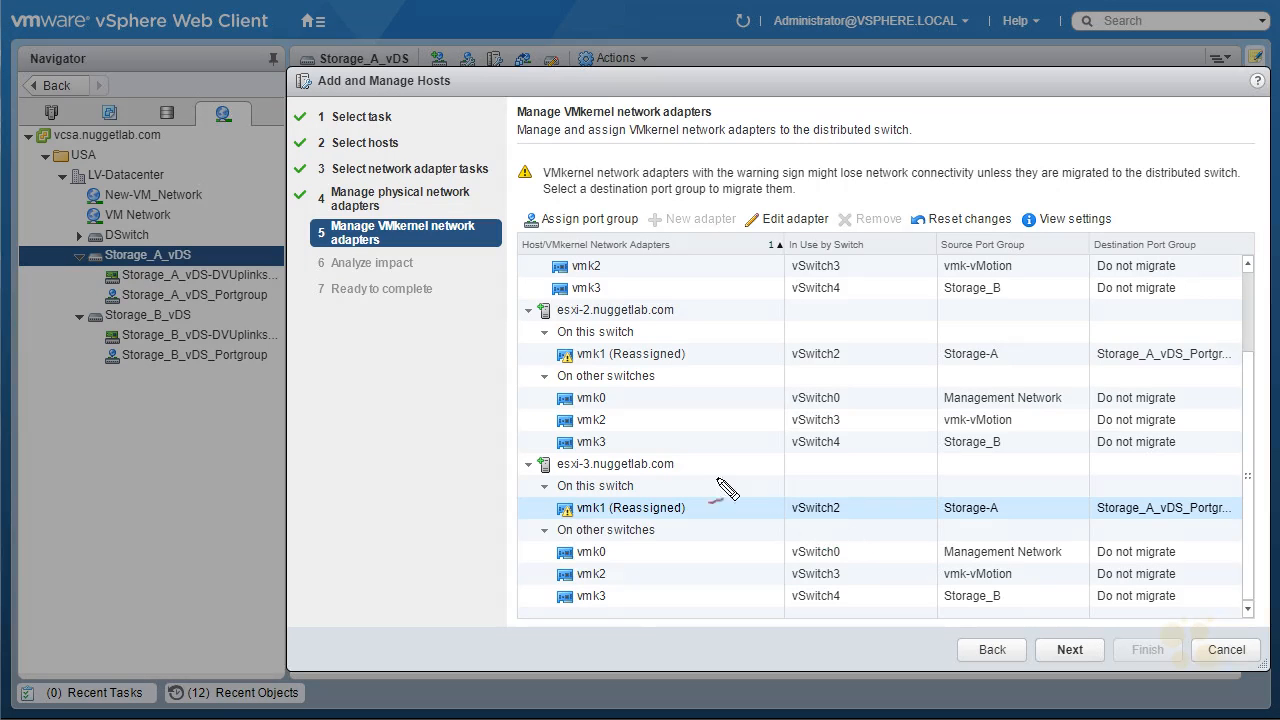
left_click_drag(574, 522, 607, 520)
mouse_move(724, 515)
left_mouse_down()
mouse_move(770, 513)
mouse_move(808, 539)
left_mouse_up()
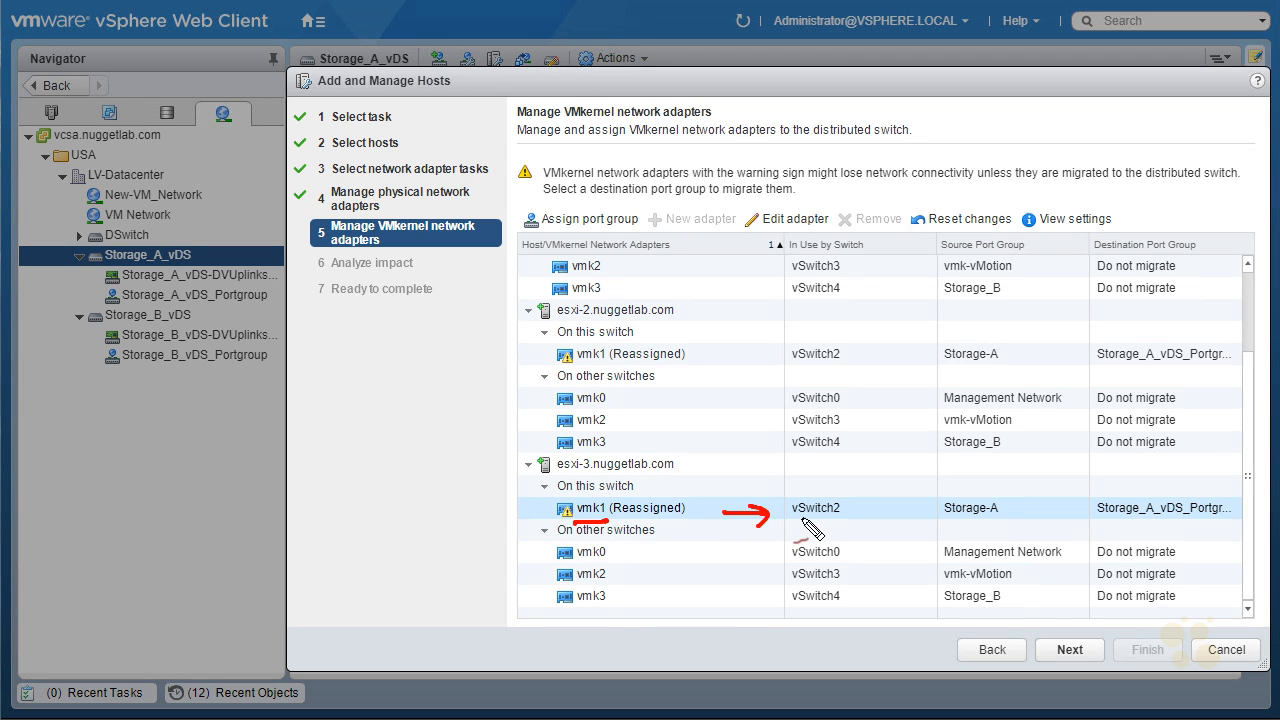
mouse_move(938, 522)
left_mouse_down()
mouse_move(1008, 494)
mouse_move(945, 522)
left_mouse_up()
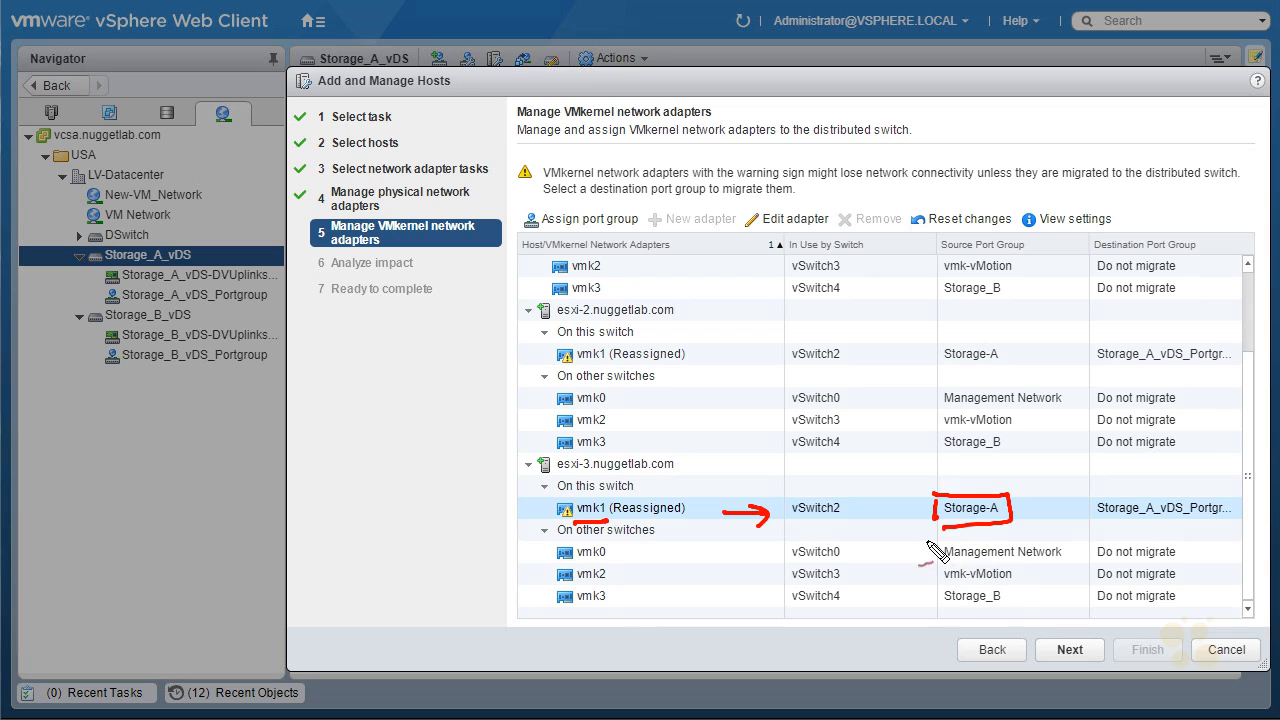
mouse_move(1100, 476)
left_mouse_down()
mouse_move(1117, 515)
mouse_move(1100, 495)
left_mouse_up()
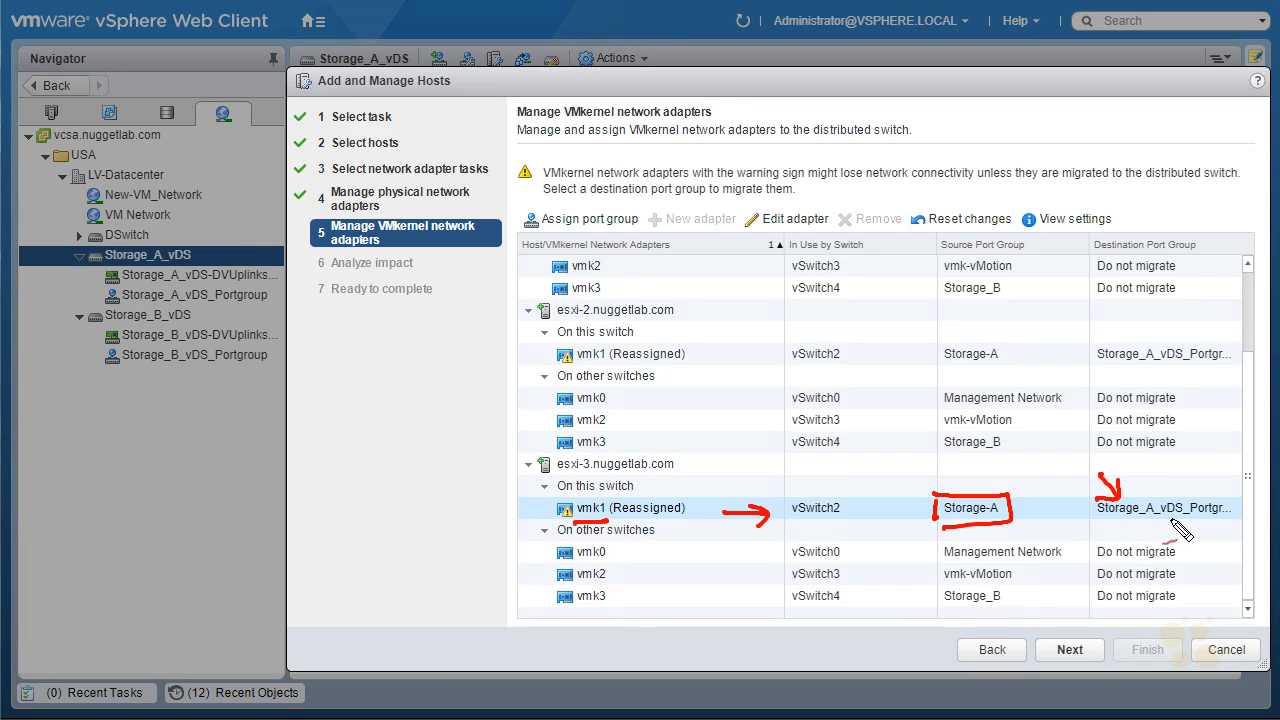
key("Escape")
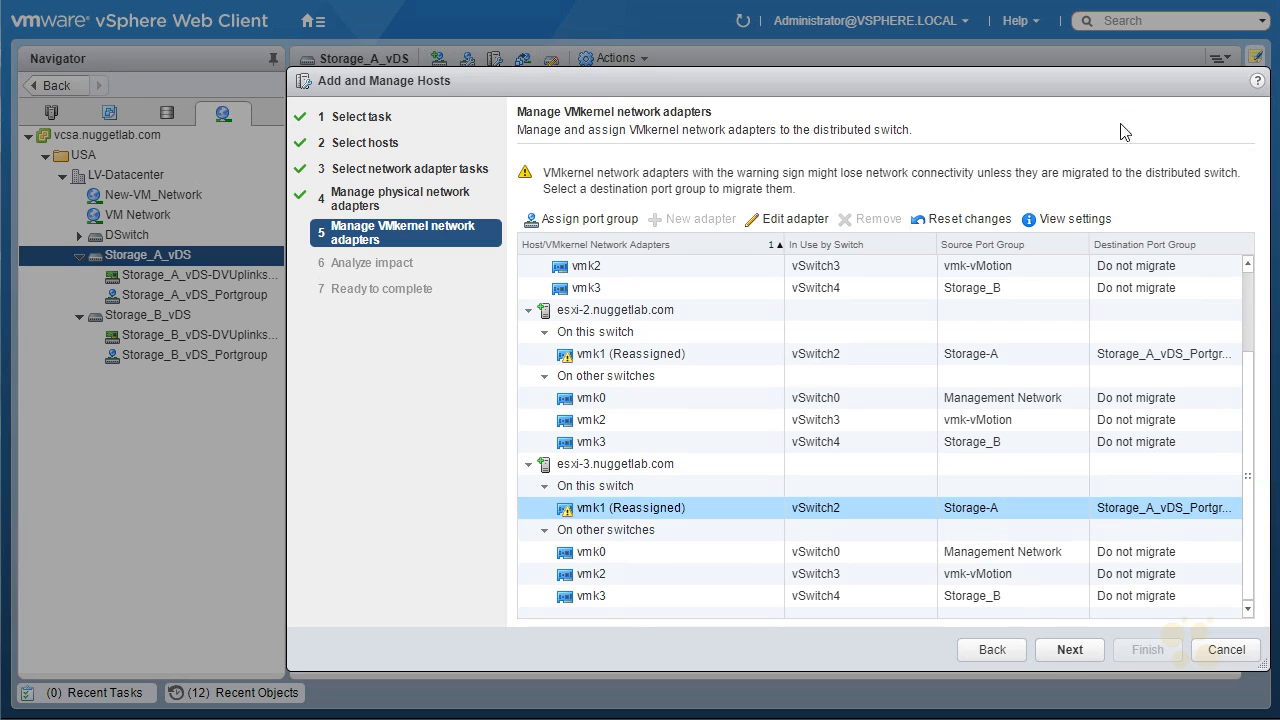
Step: Proceed through the impact analysis and the settings summary, and finish adding the hosts to Storage_A_vDS
left_click(1068, 652)
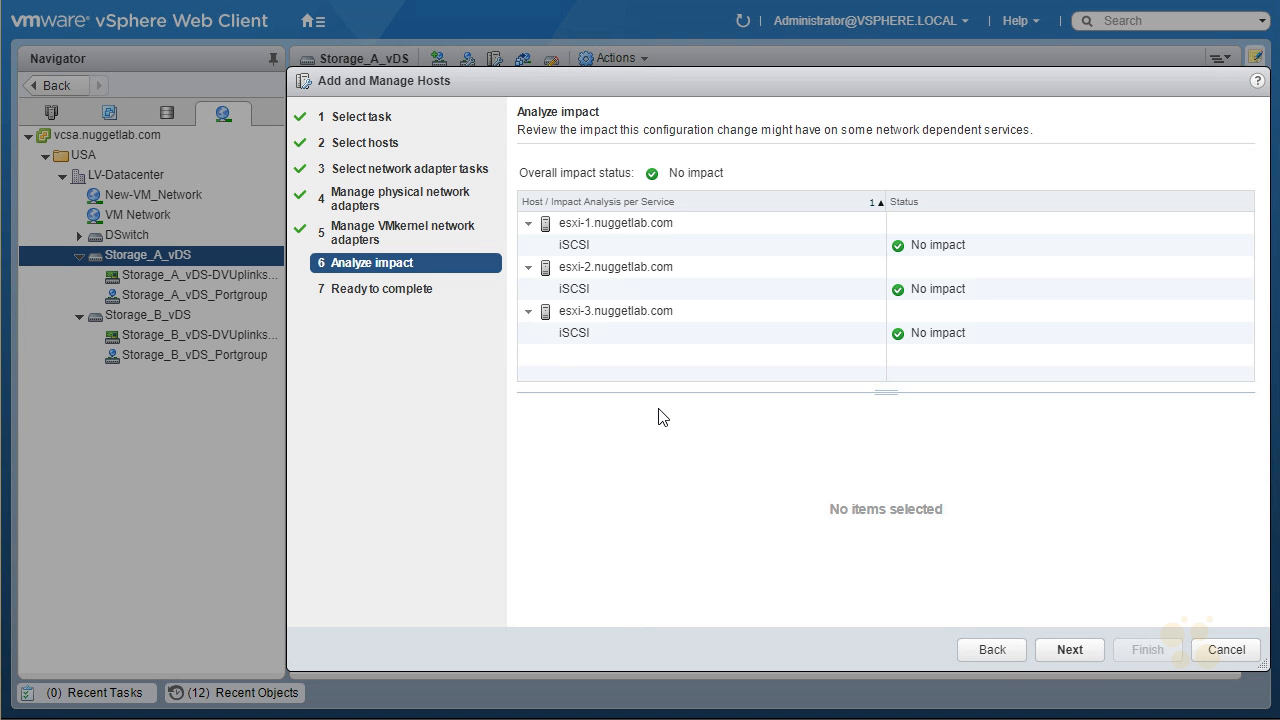
left_click(1056, 646)
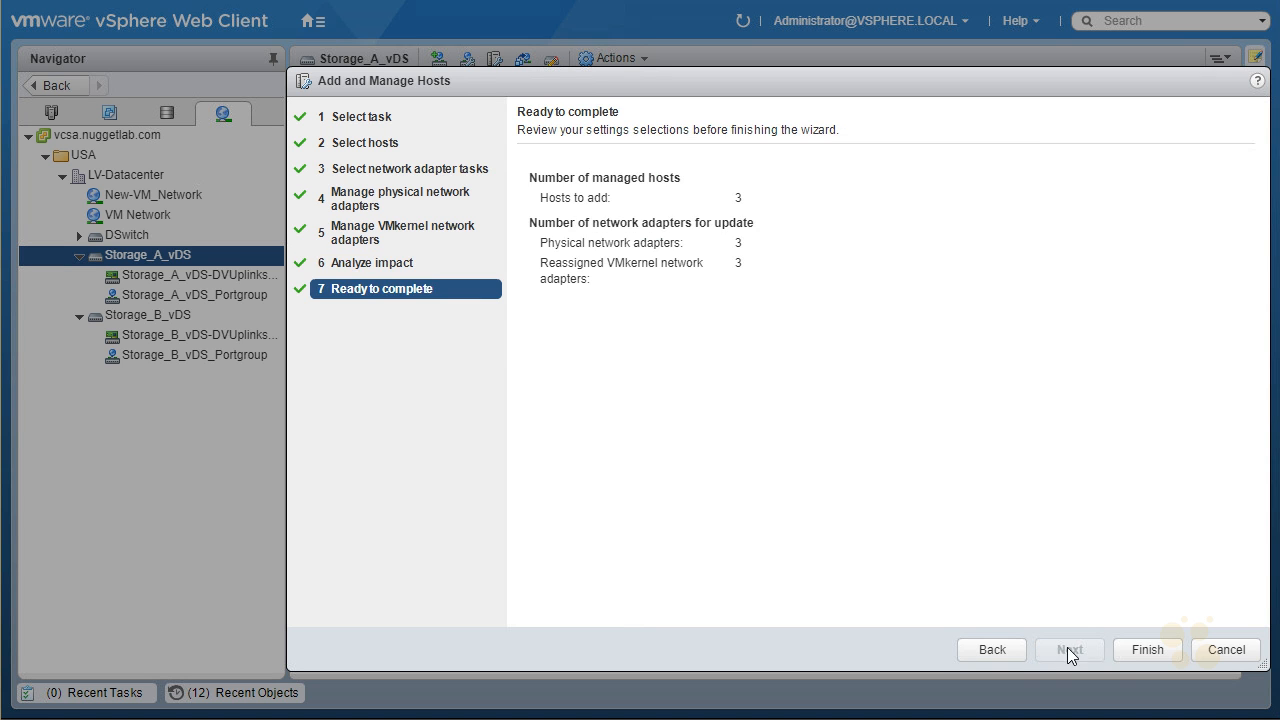
left_click(1148, 651)
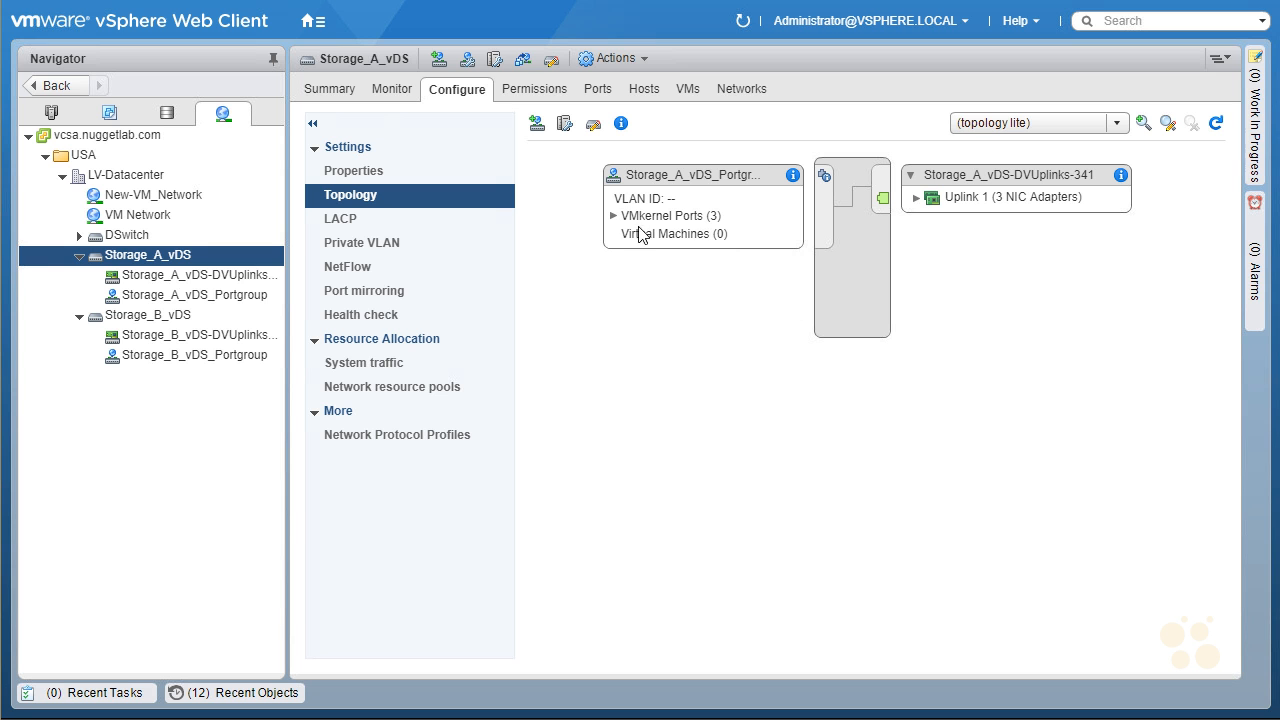
Step: Expand the VMkernel ports and Uplink 1 in the Storage_A_vDS topology to examine the connected adapters
left_click(613, 217)
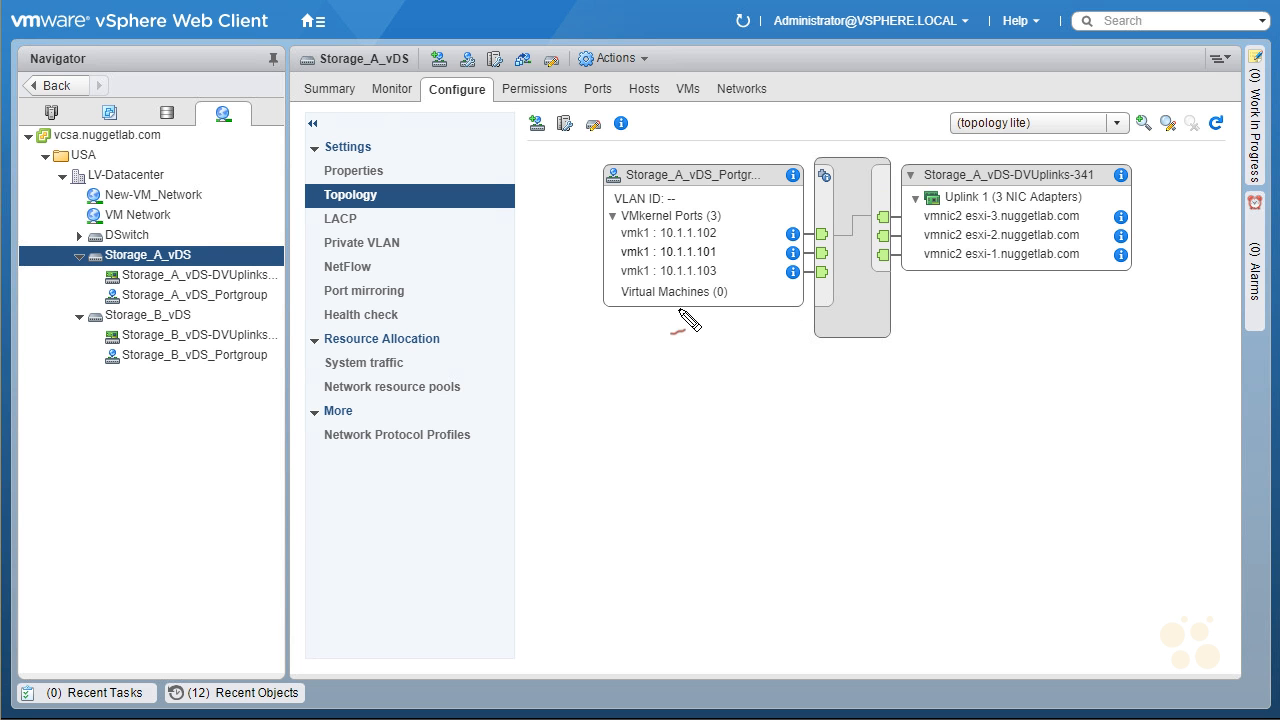
mouse_move(640, 232)
left_mouse_down()
mouse_move(613, 258)
mouse_move(614, 284)
mouse_move(732, 286)
mouse_move(731, 252)
mouse_move(695, 224)
mouse_move(633, 228)
left_mouse_up()
mouse_move(752, 280)
left_mouse_down()
mouse_move(752, 316)
mouse_move(835, 325)
mouse_move(843, 345)
left_mouse_up()
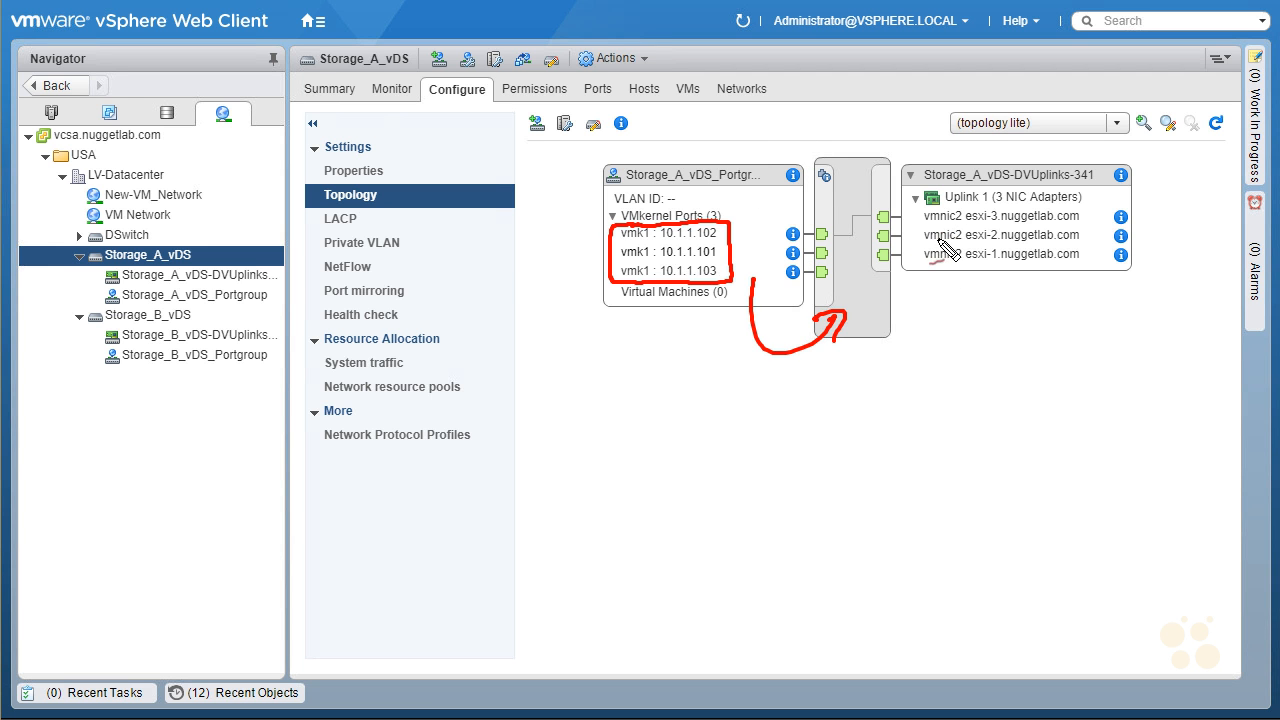
left_click_drag(924, 265, 966, 265)
mouse_move(851, 112)
left_mouse_down()
mouse_move(851, 145)
mouse_move(860, 139)
left_mouse_up()
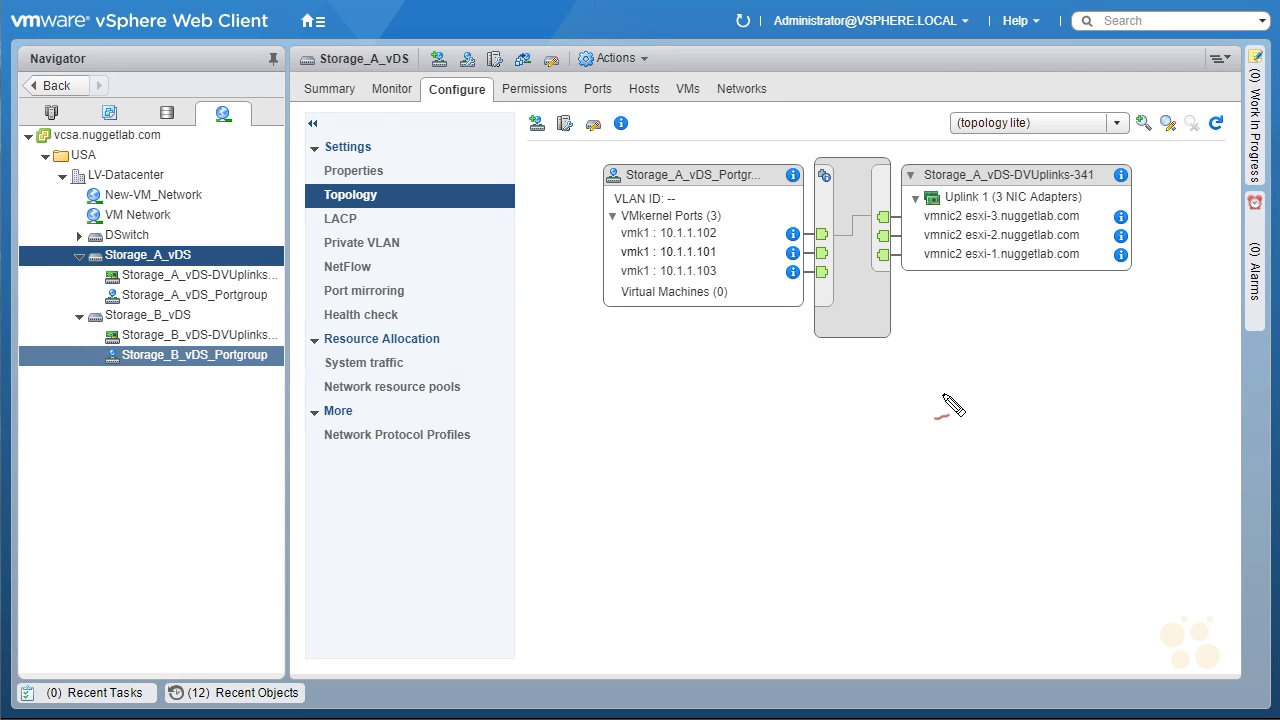
mouse_move(665, 380)
left_mouse_down()
mouse_move(985, 326)
mouse_move(940, 350)
left_mouse_up()
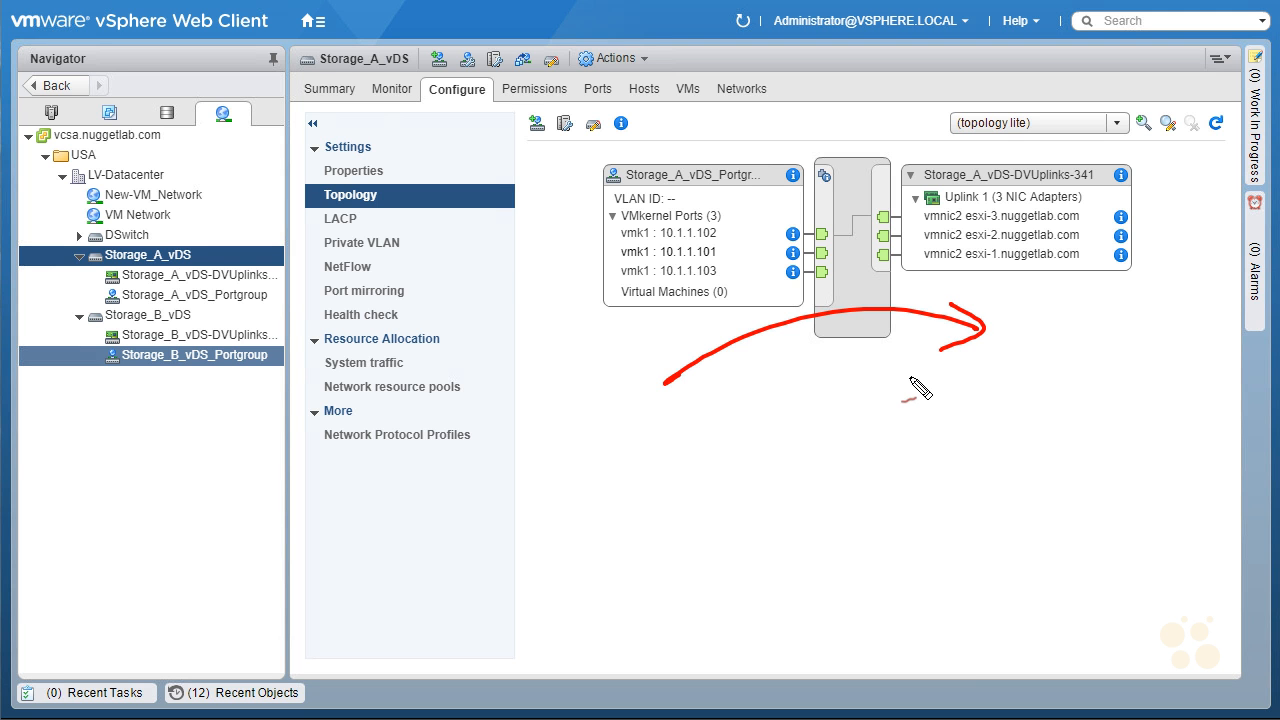
key("Escape")
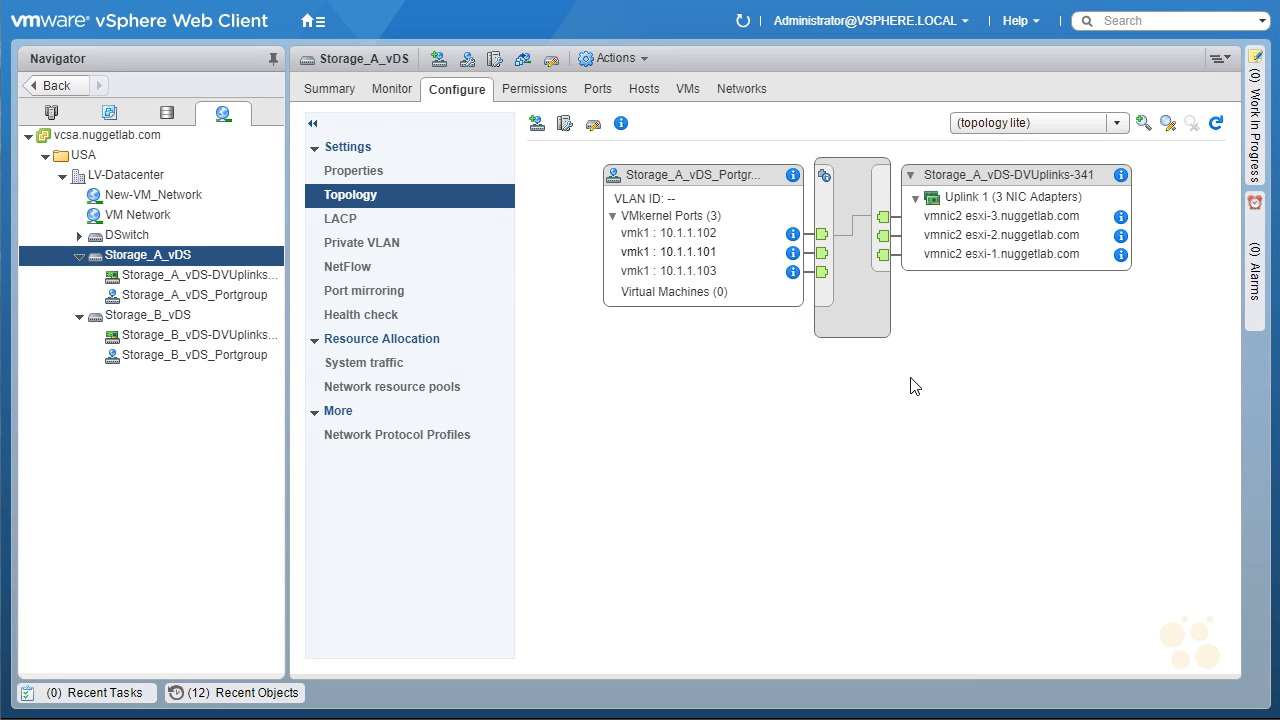
Step: Examine the network port binding of the iSCSI software adapter vmhba65 on esxi-2.nuggetlab.com, widening the port group column
left_click(53, 114)
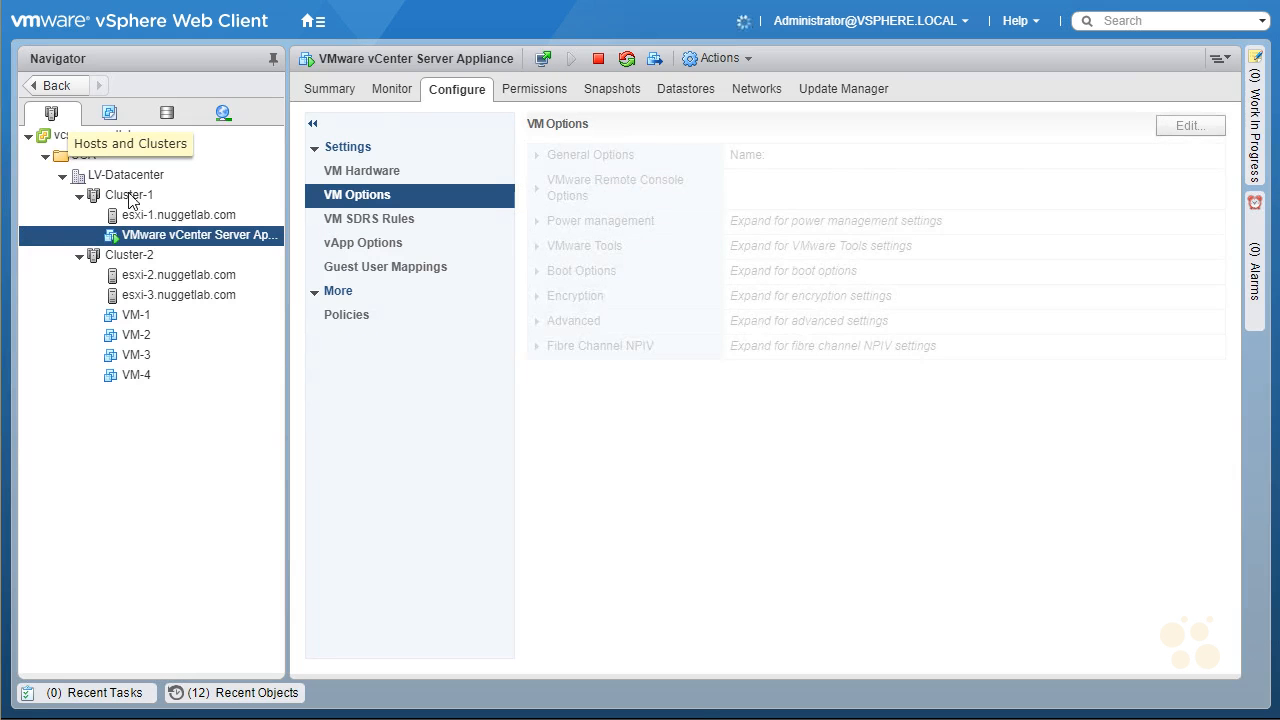
left_click(153, 280)
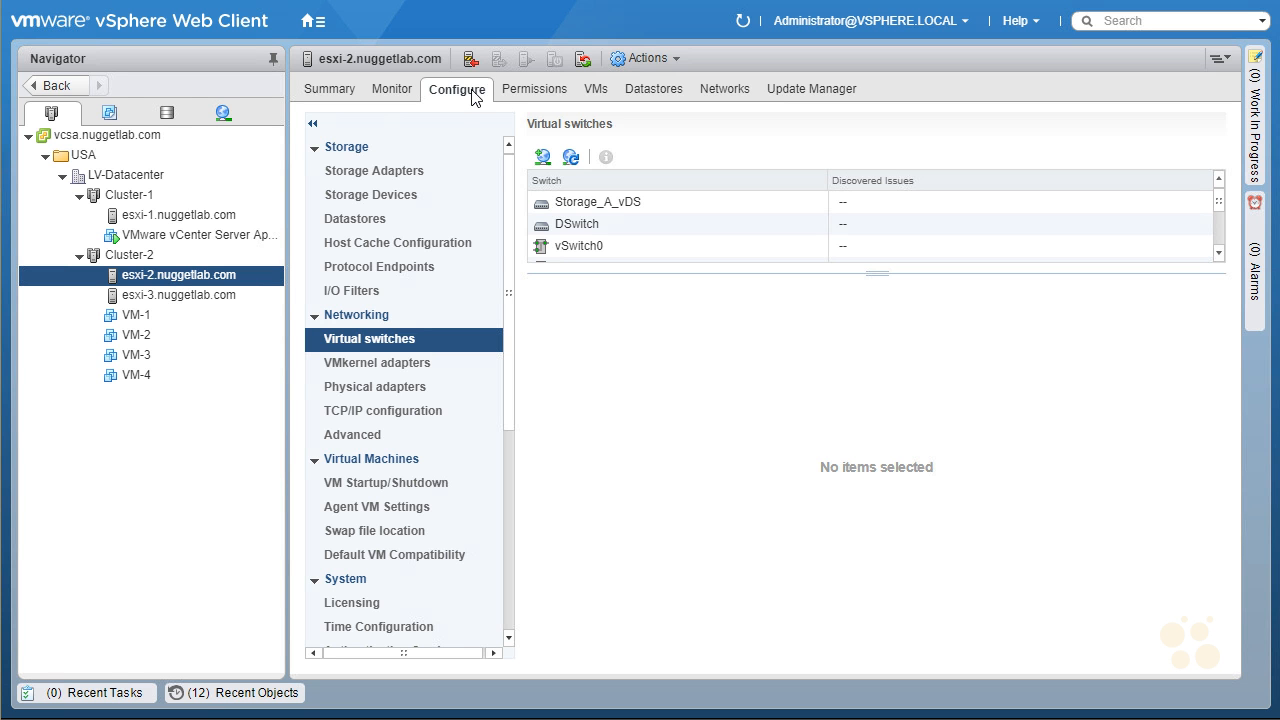
left_click(377, 171)
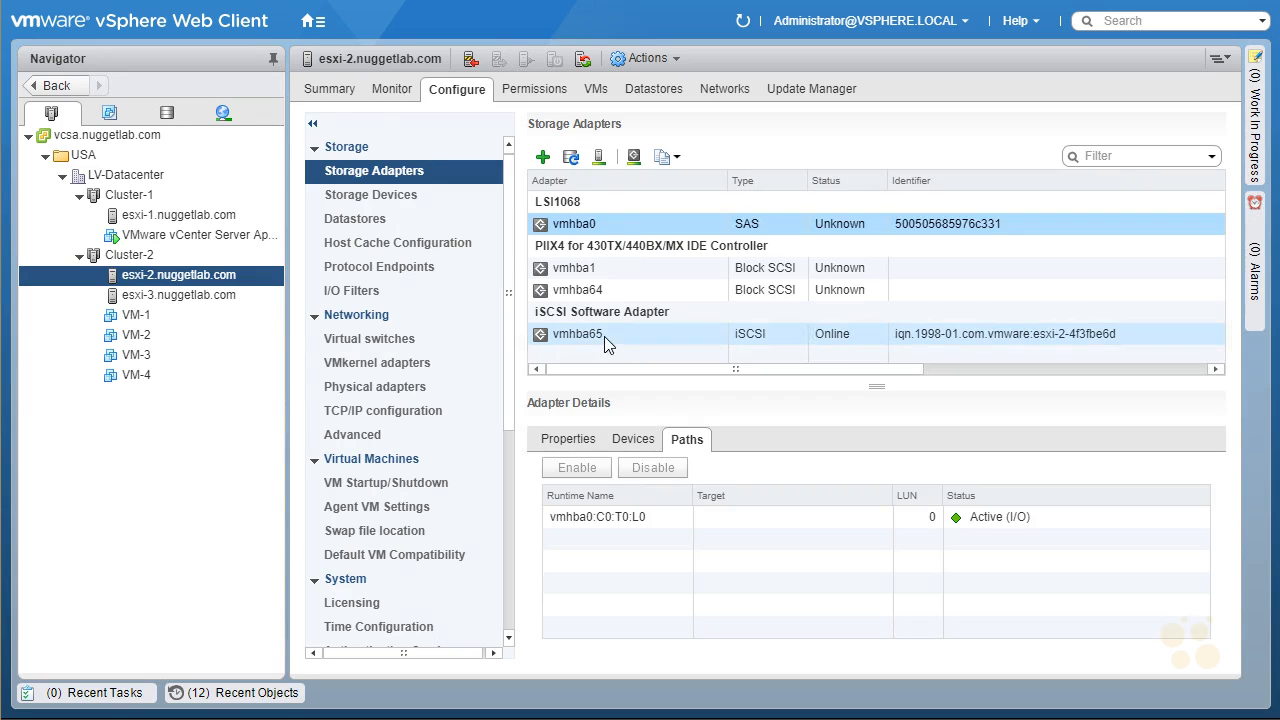
left_click(605, 337)
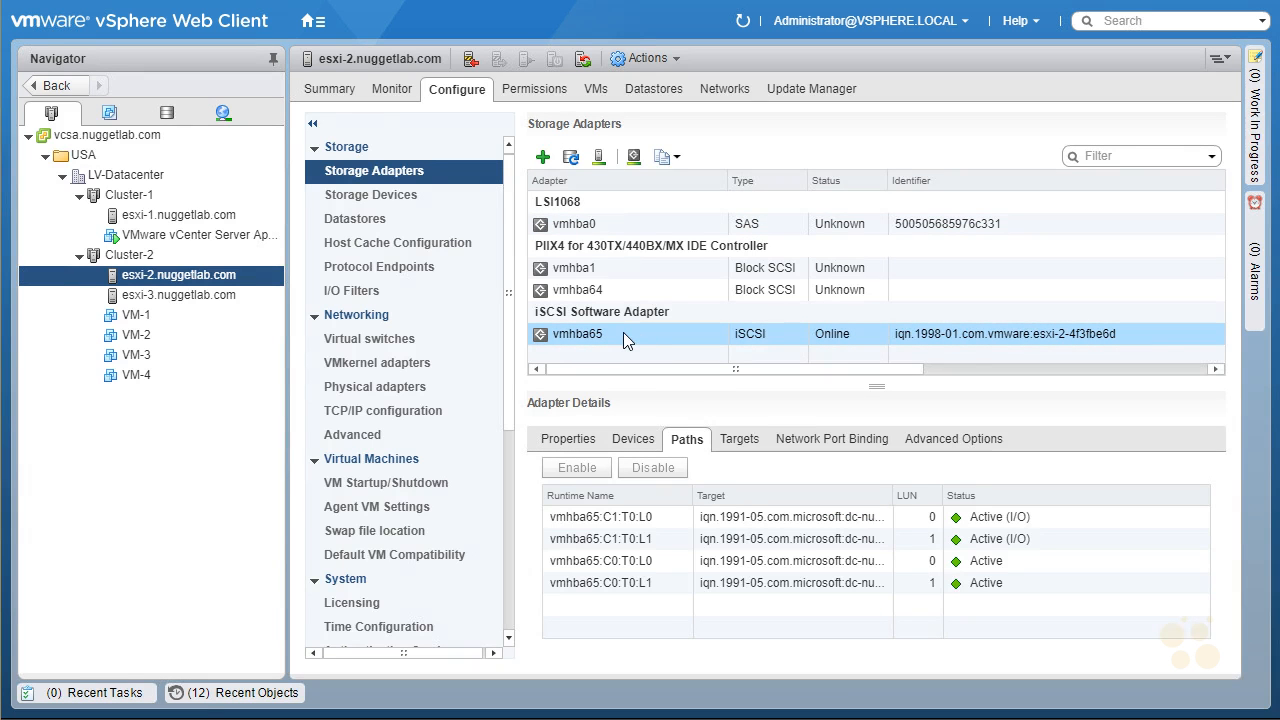
left_click(840, 441)
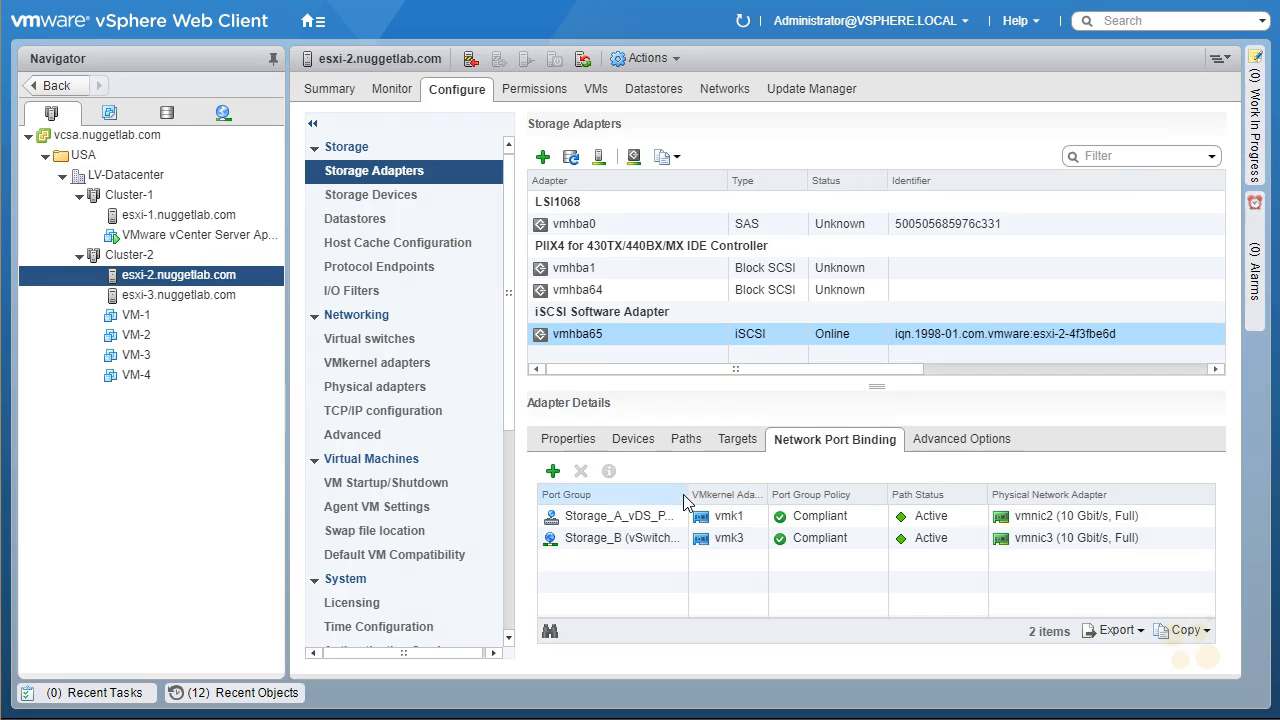
left_click_drag(687, 496, 742, 496)
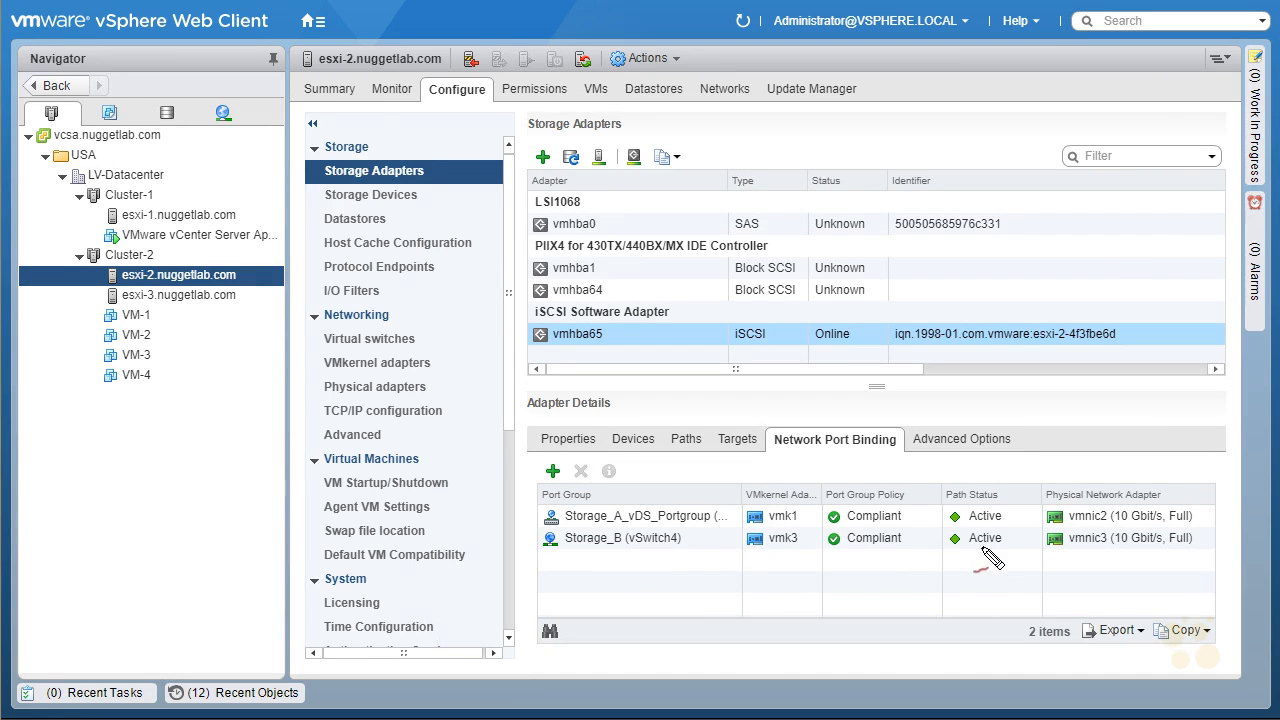
mouse_move(812, 556)
left_mouse_down()
mouse_move(748, 530)
mouse_move(814, 562)
left_mouse_up()
mouse_move(569, 549)
left_mouse_down()
mouse_move(592, 524)
mouse_move(705, 523)
left_mouse_up()
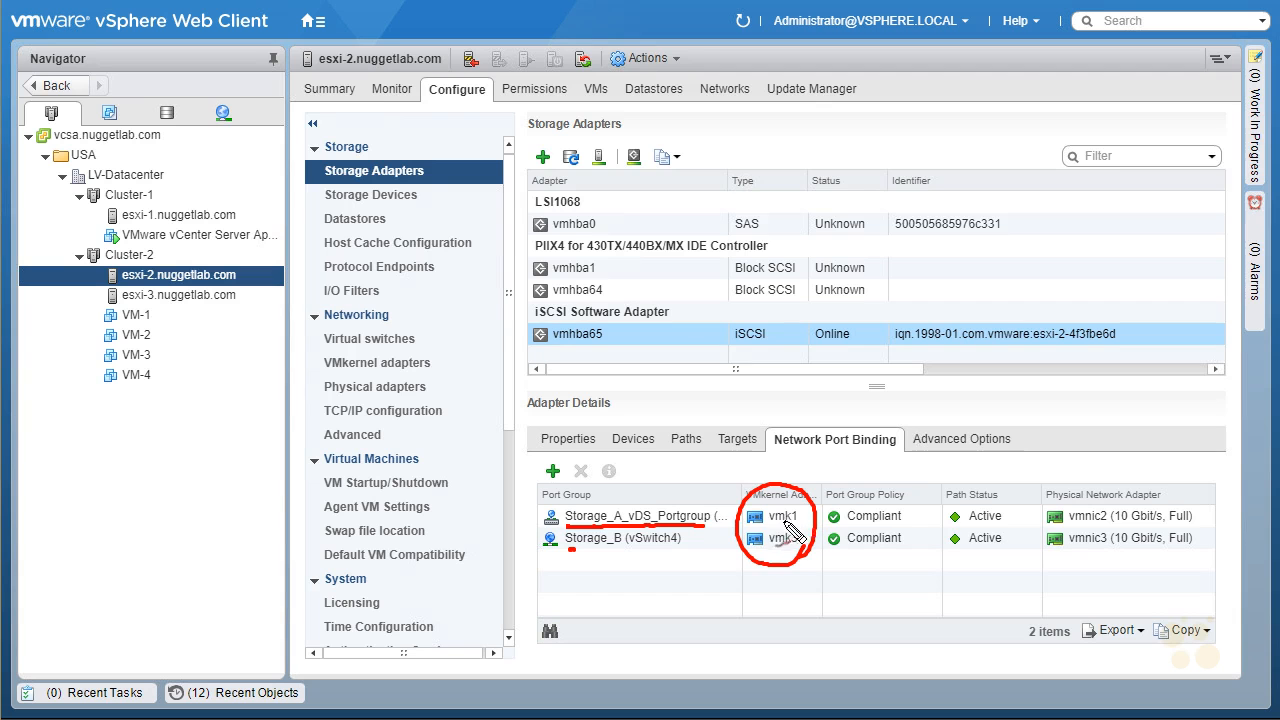
left_click_drag(572, 550, 681, 548)
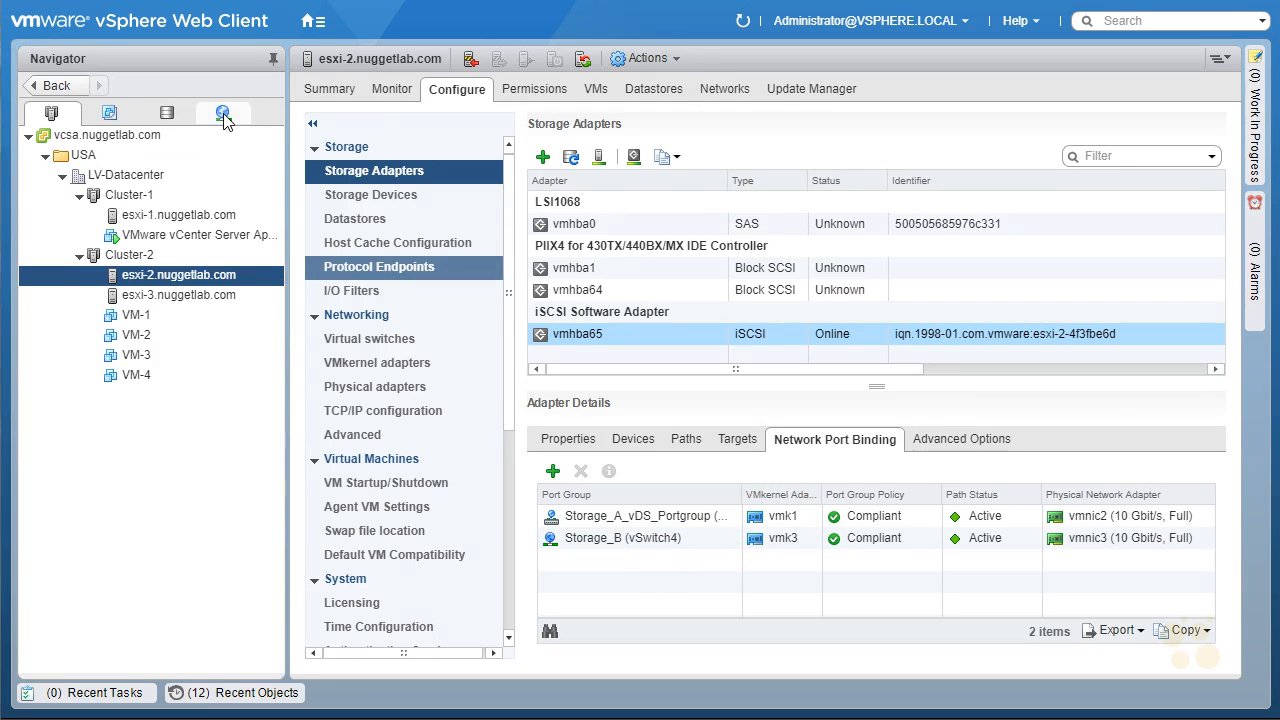
Step: Start adding and managing hosts on Storage_B_vDS with the task Add host and manage host networking (advanced)
left_click(222, 115)
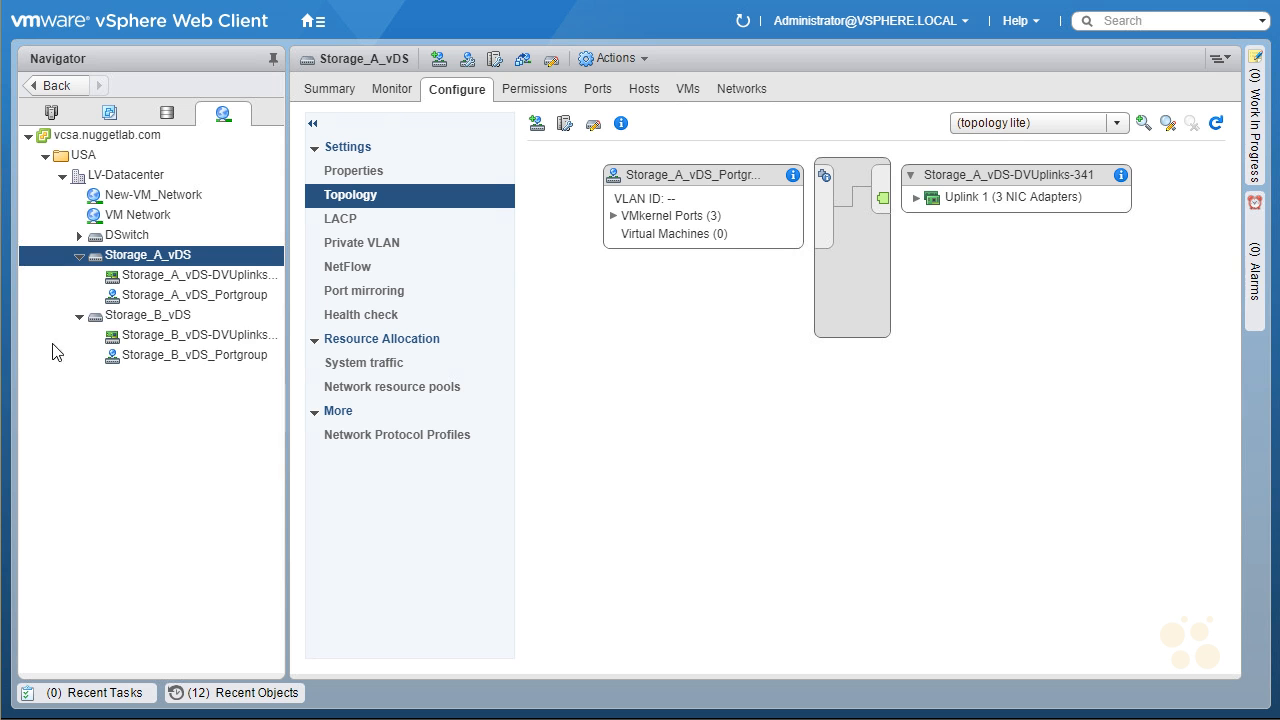
left_click(185, 317)
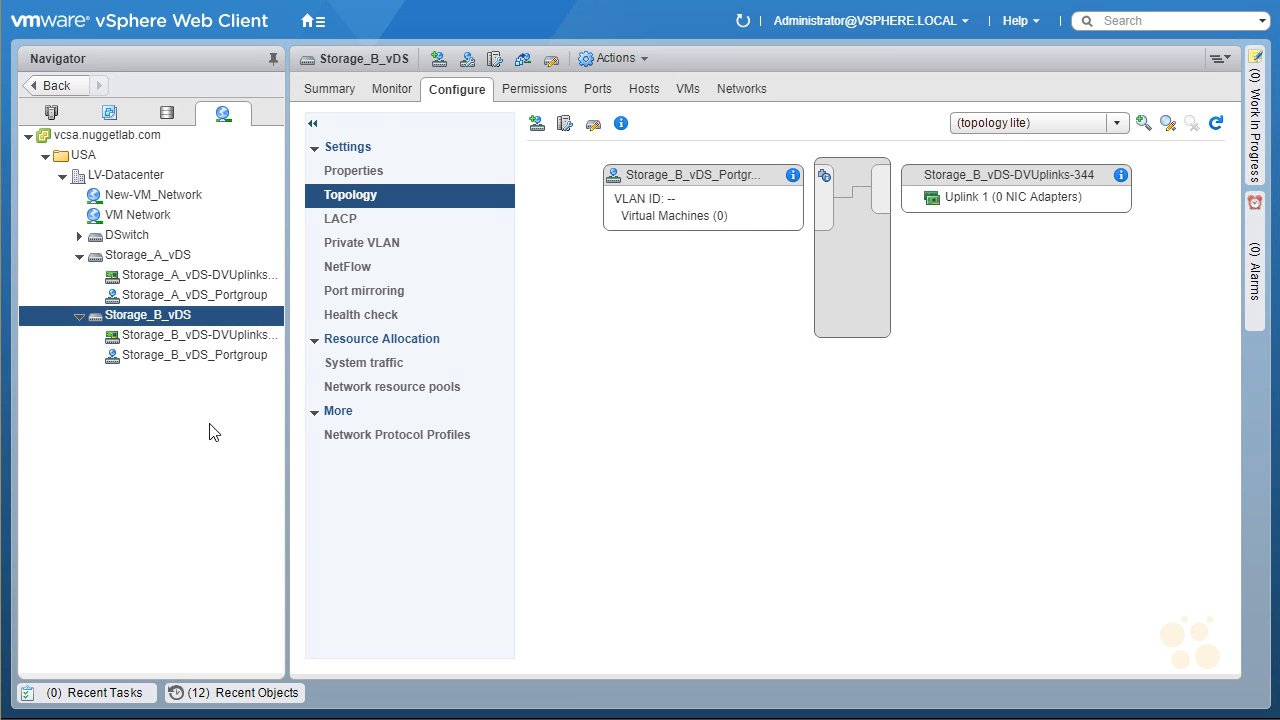
right_click(239, 314)
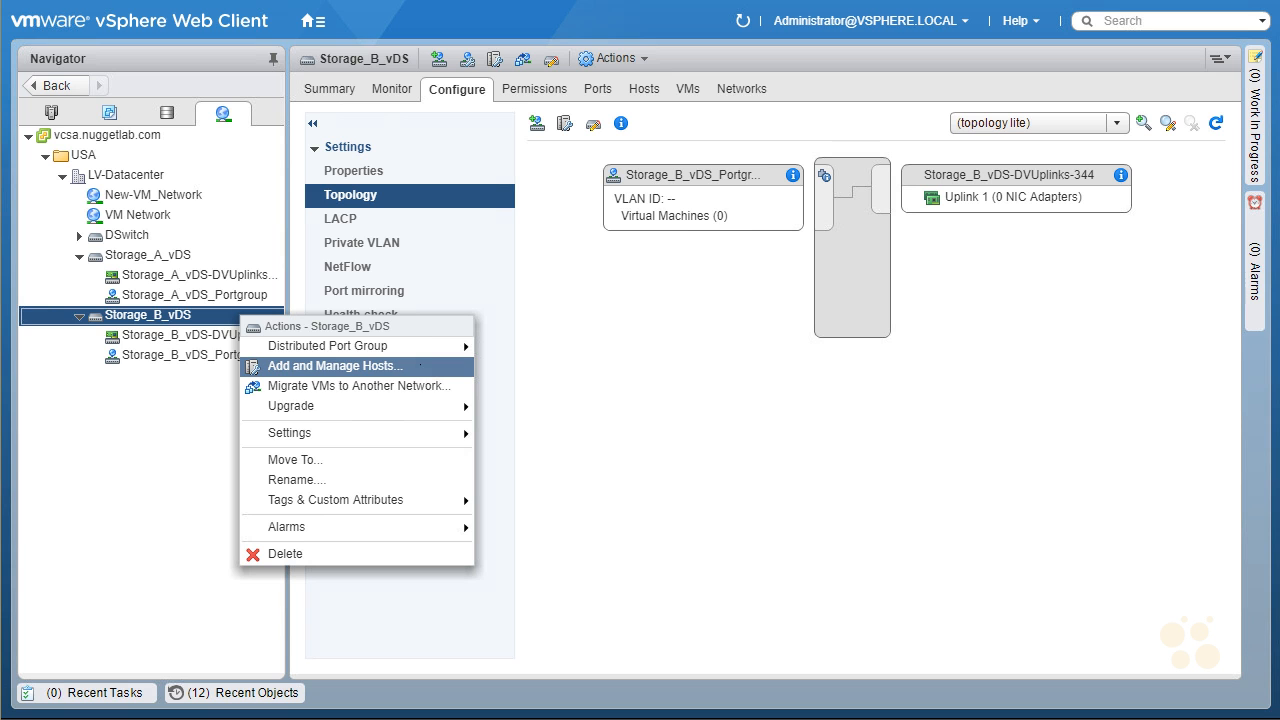
left_click(420, 364)
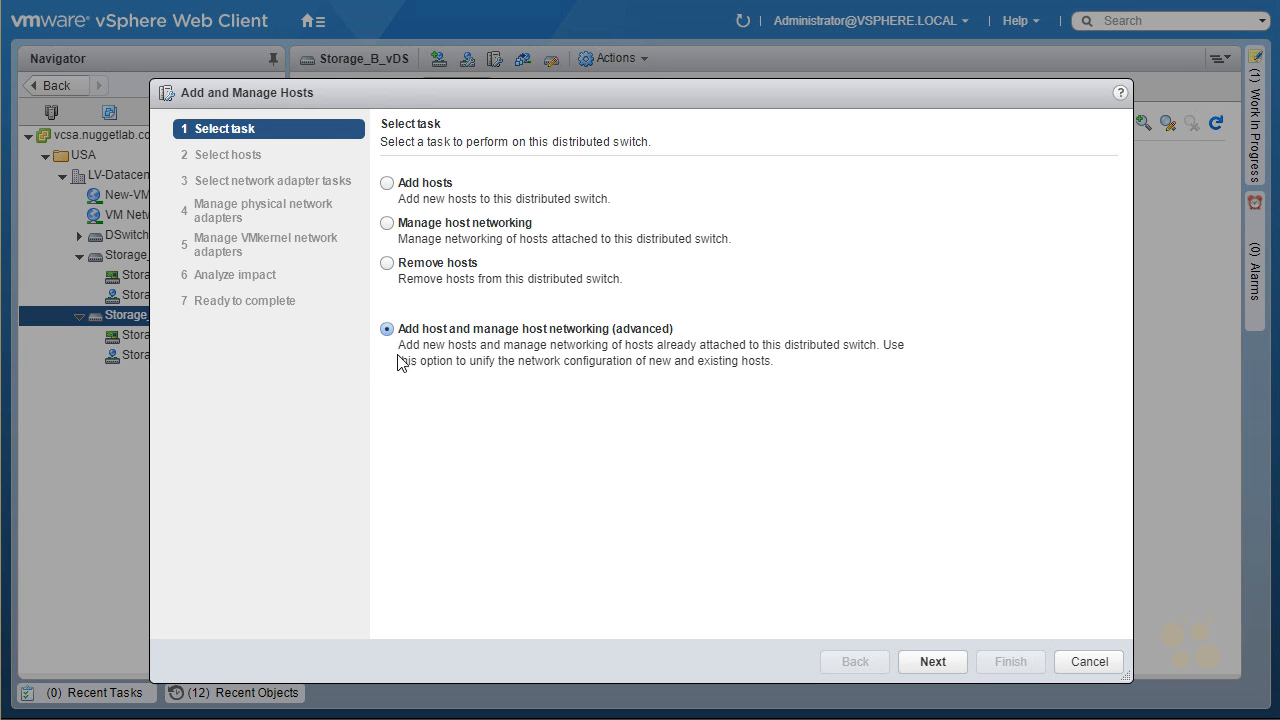
left_click(941, 663)
Step: Add esxi-1.nuggetlab.com, esxi-2.nuggetlab.com and esxi-3.nuggetlab.com as new hosts and continue to the network adapter tasks
left_click(423, 190)
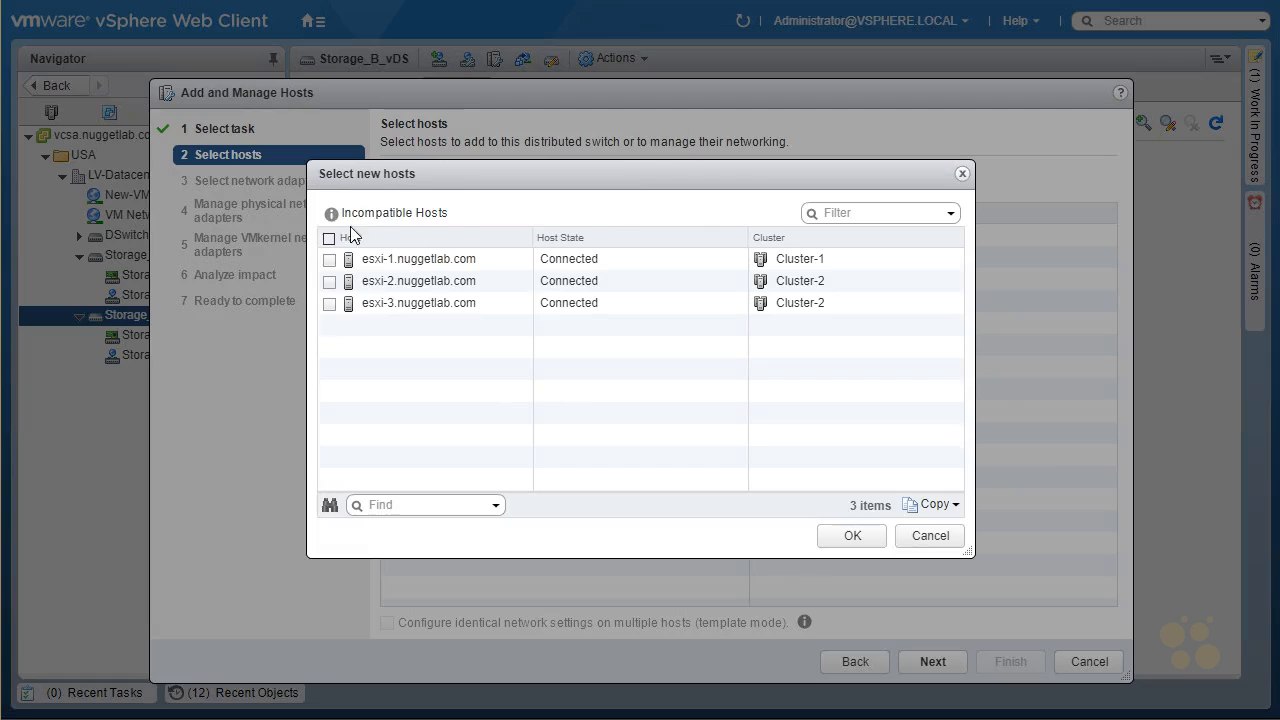
left_click(329, 239)
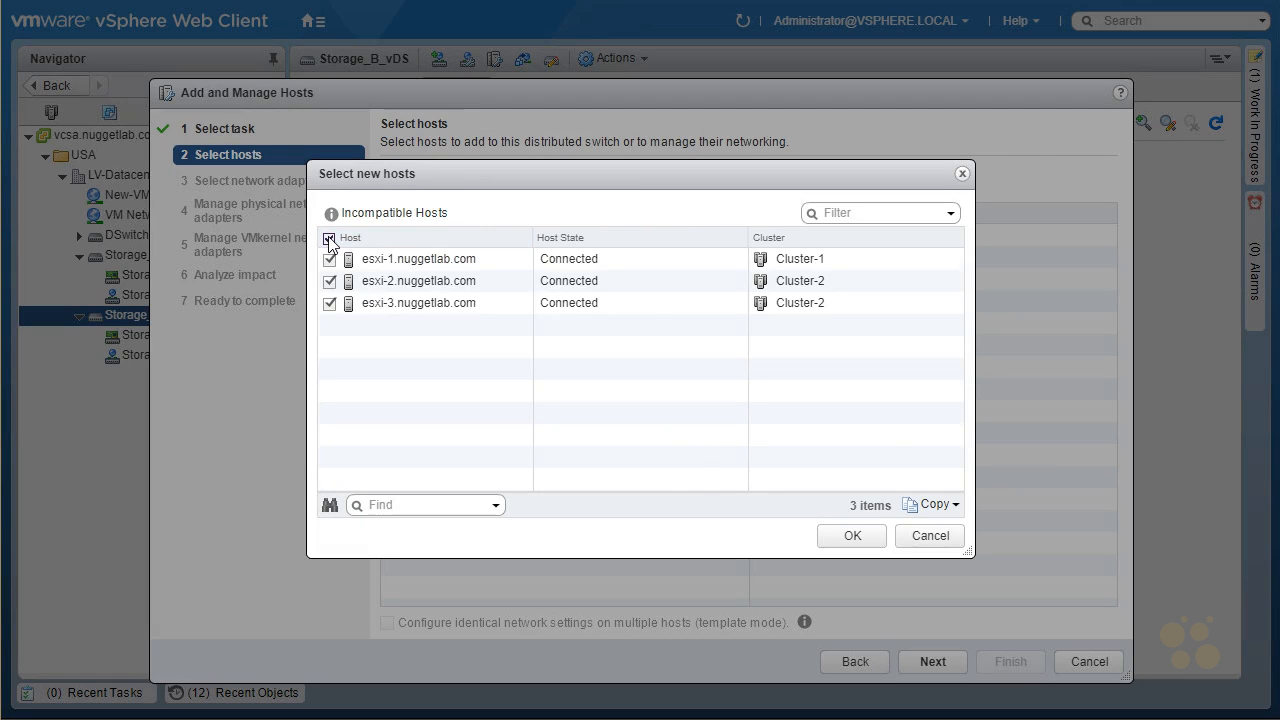
left_click(852, 536)
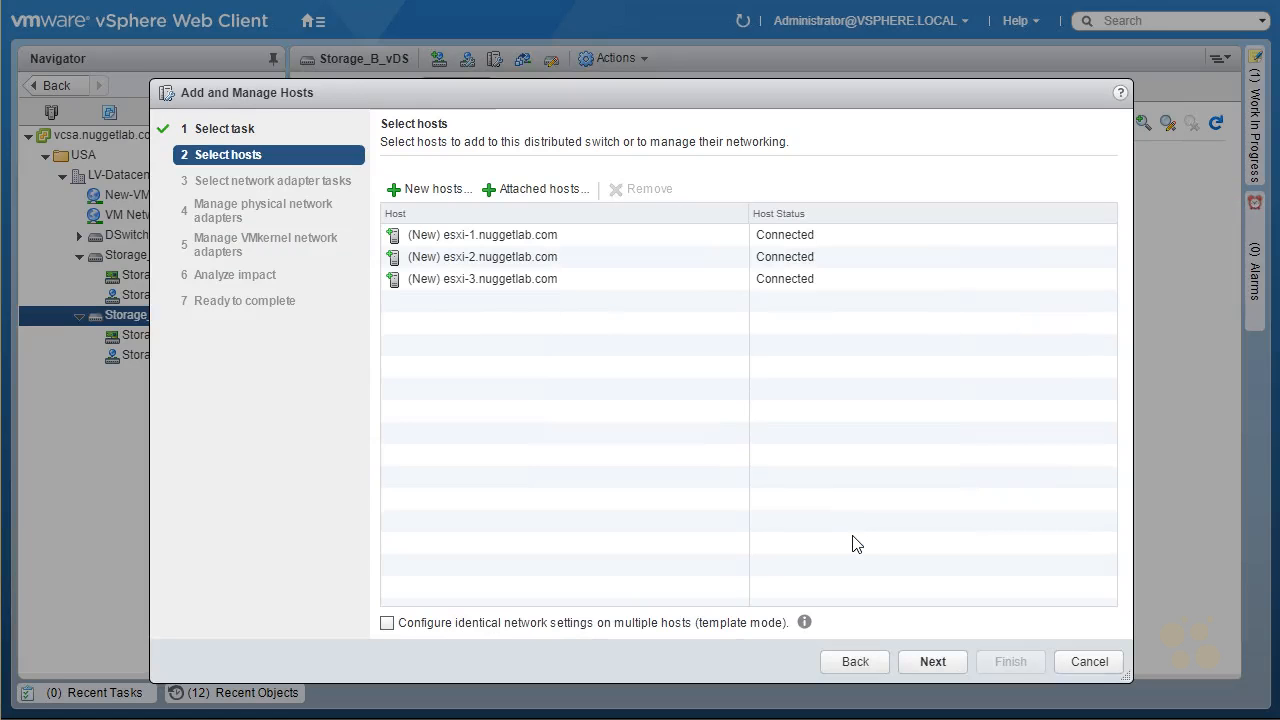
left_click(933, 661)
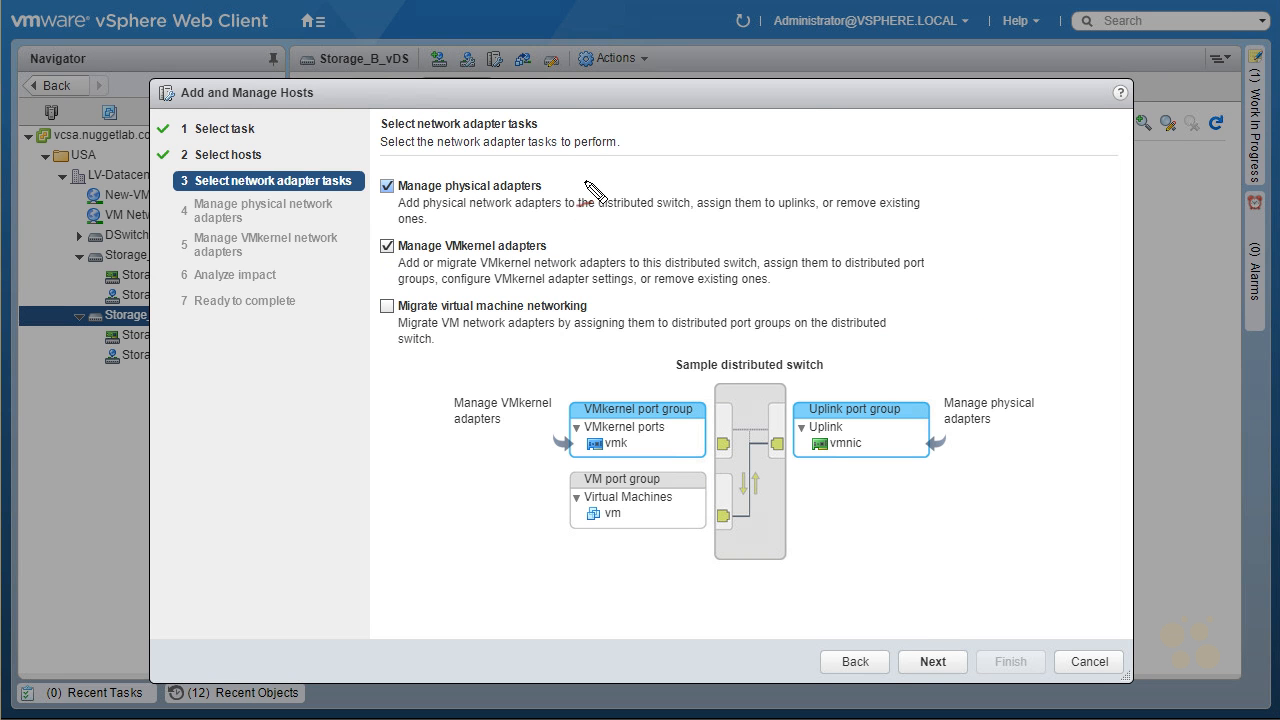
left_click_drag(580, 176, 598, 176)
left_click_drag(603, 178, 634, 192)
left_click_drag(640, 178, 656, 190)
left_click_drag(663, 176, 663, 190)
left_click_drag(684, 174, 696, 186)
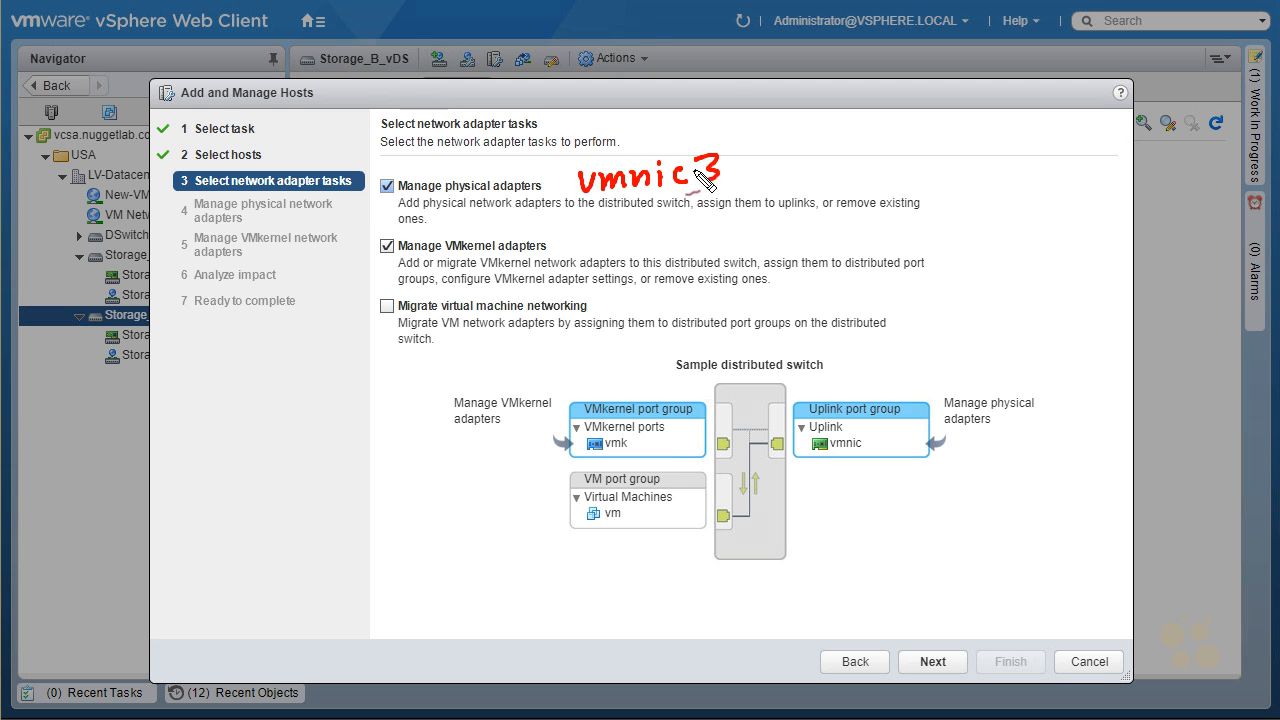
key("Escape")
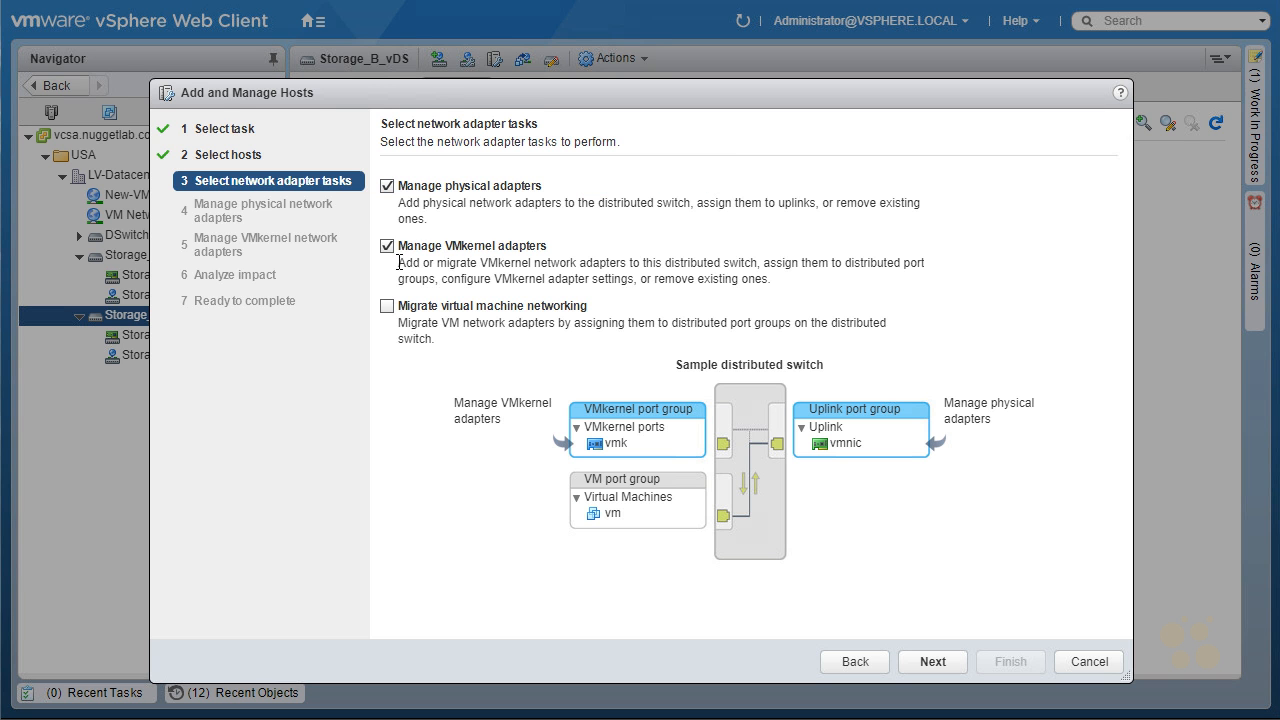
Step: Keep managing physical and VMkernel adapters as the tasks, and assign vmnic3 of esxi-1.nuggetlab.com to Uplink 1
left_click(934, 661)
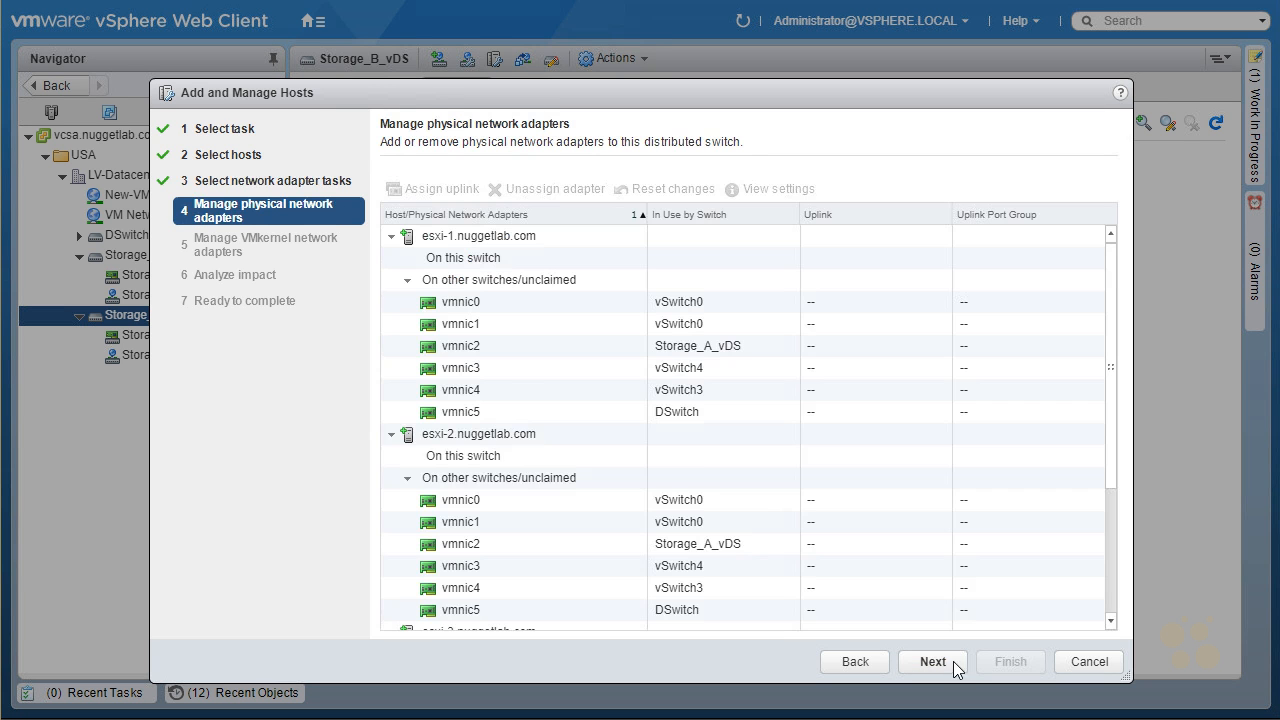
left_click(490, 366)
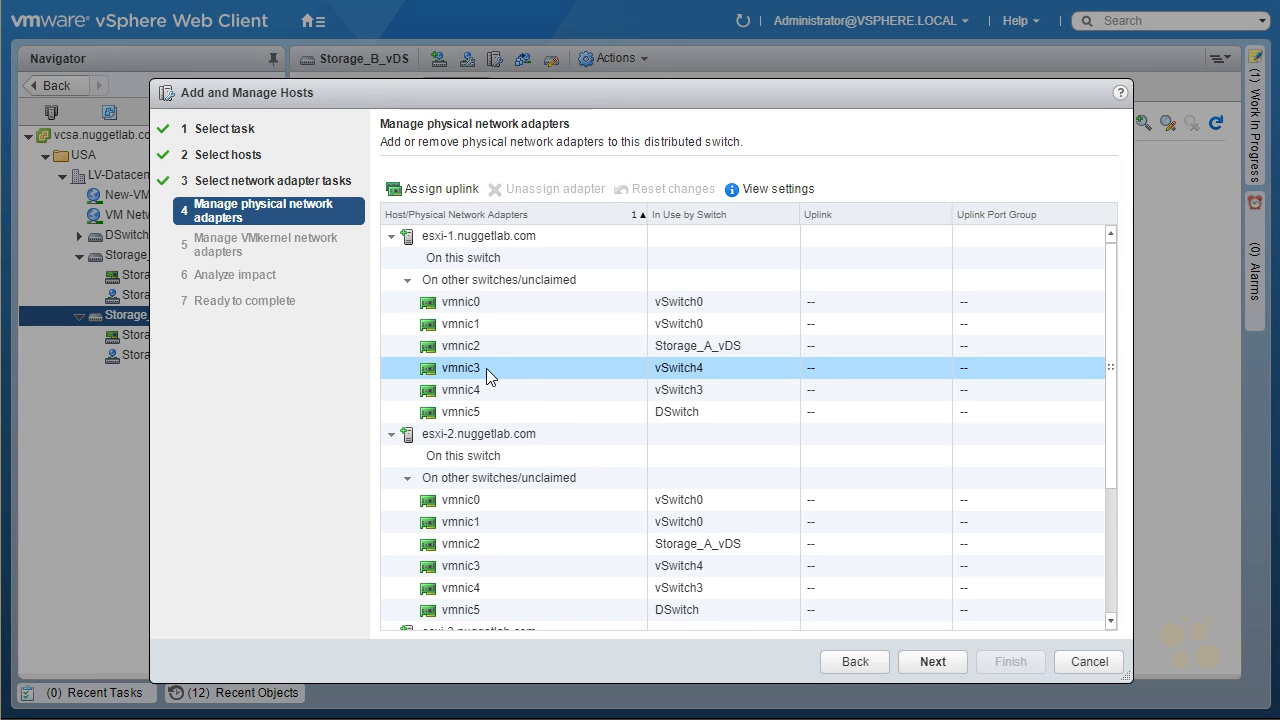
left_click(455, 190)
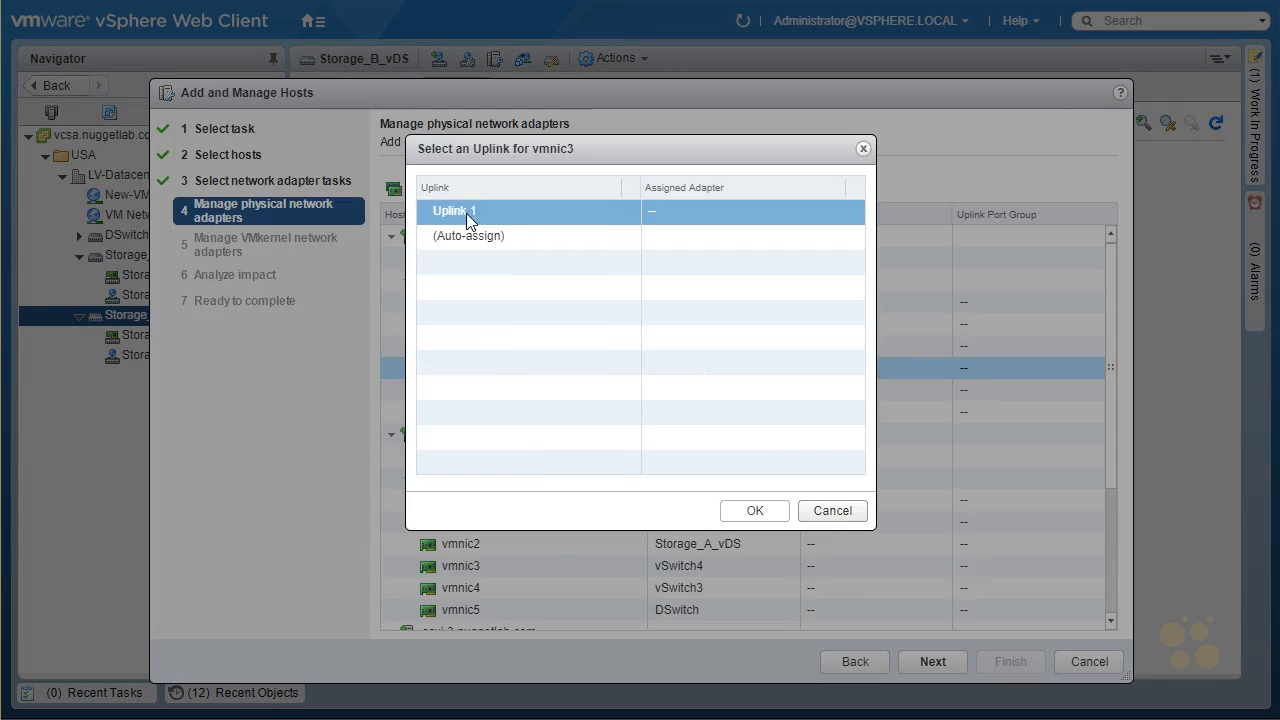
left_click(756, 511)
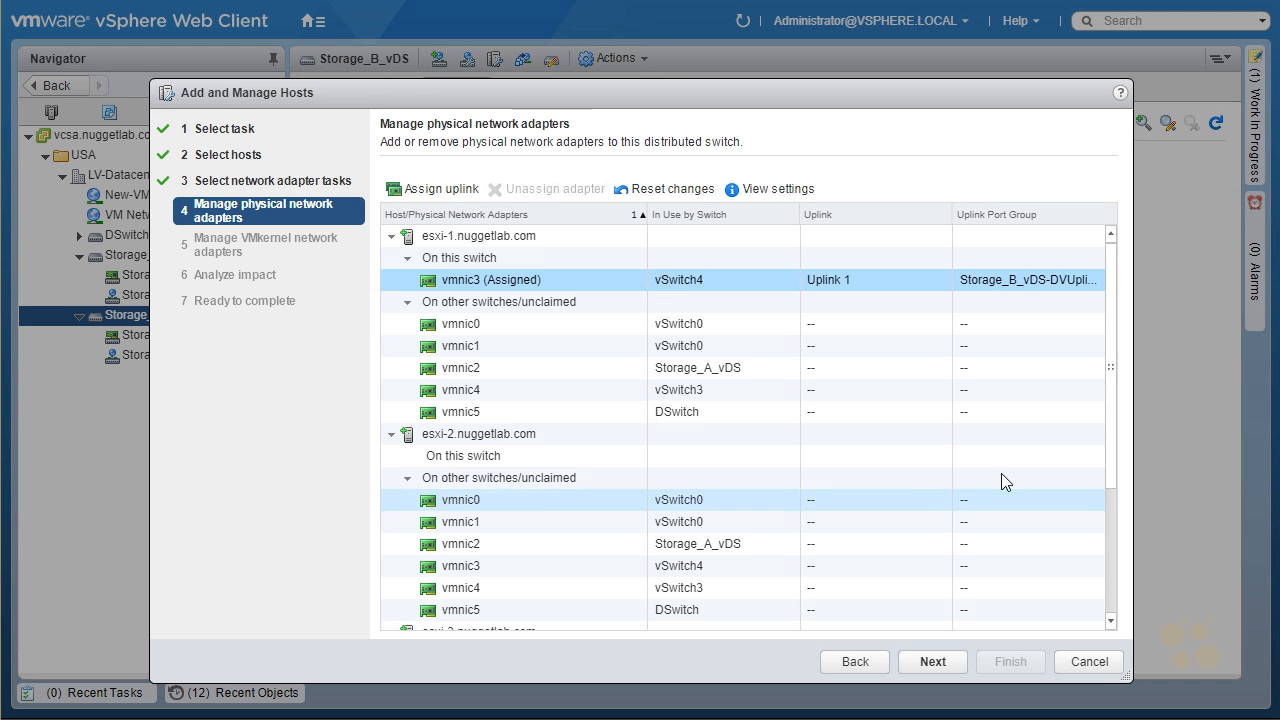
Step: Assign vmnic3 of esxi-2.nuggetlab.com to Uplink 1 of Storage_B_vDS
left_click(1109, 566)
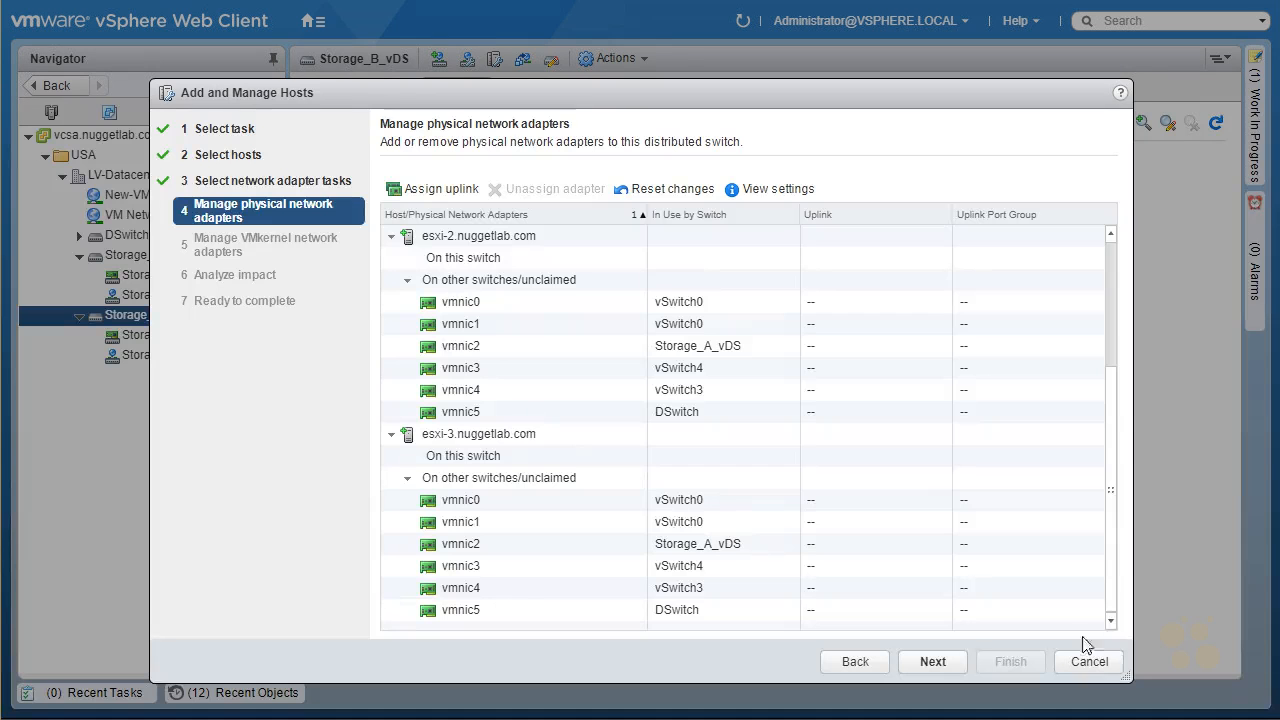
left_click(478, 368)
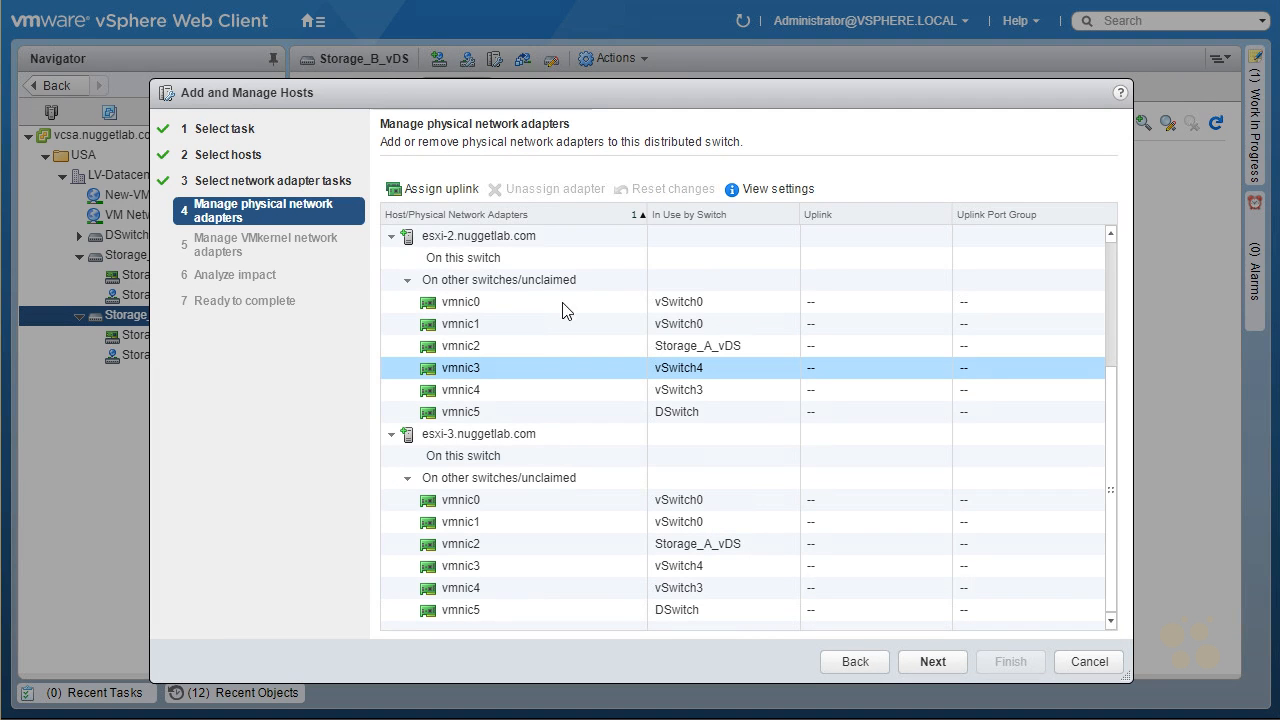
left_click(445, 198)
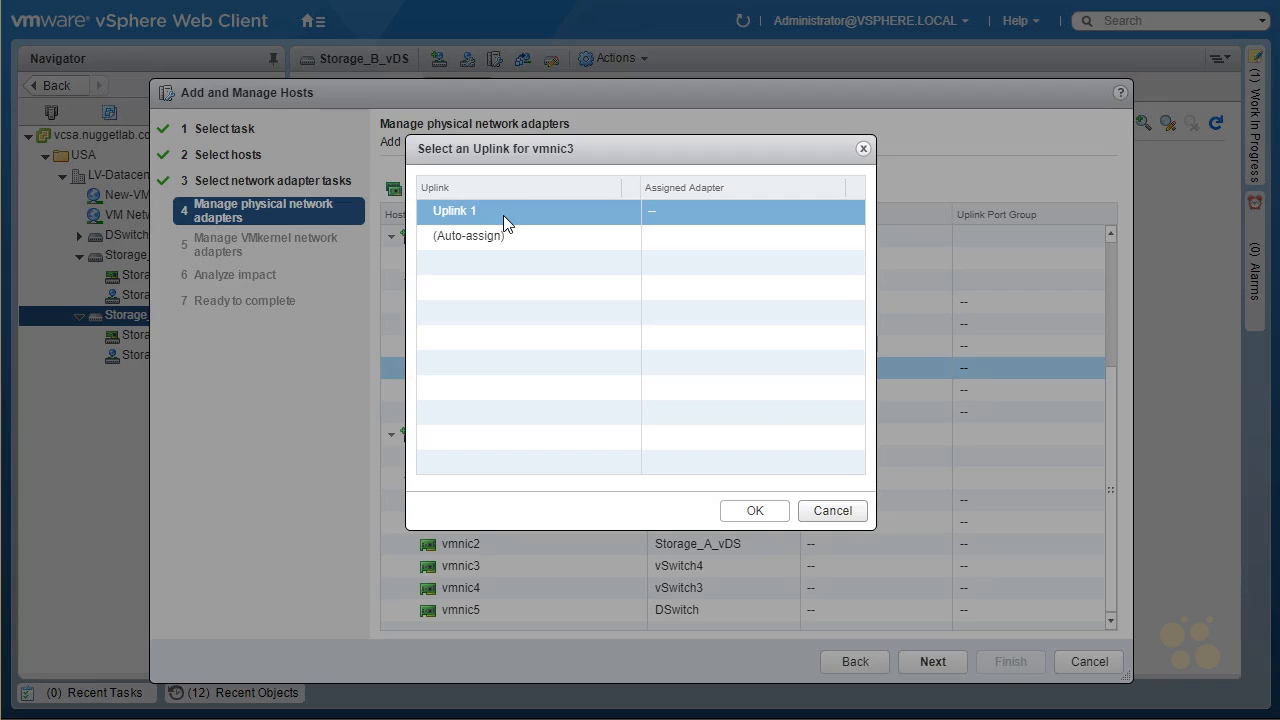
left_click(752, 511)
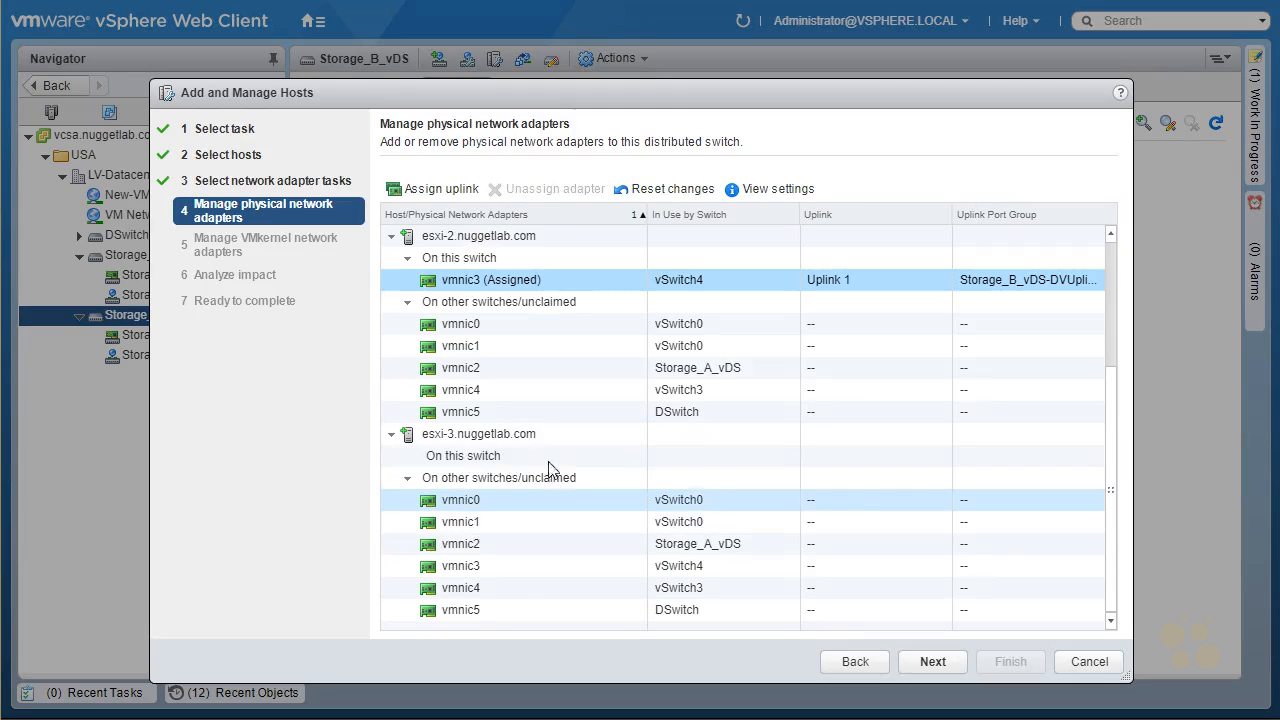
Step: Assign vmnic3 of esxi-3.nuggetlab.com to Uplink 1 and review the uplink assignments of the hosts
left_click(463, 567)
left_click(463, 567)
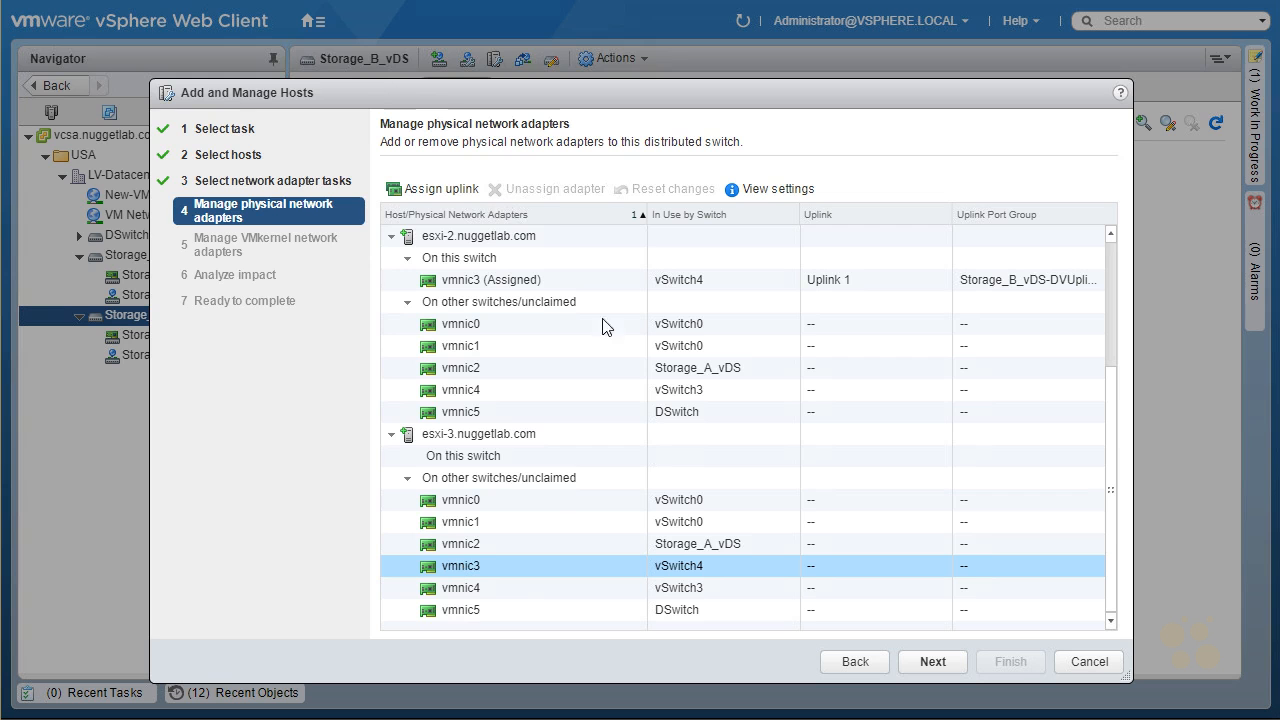
left_click(435, 192)
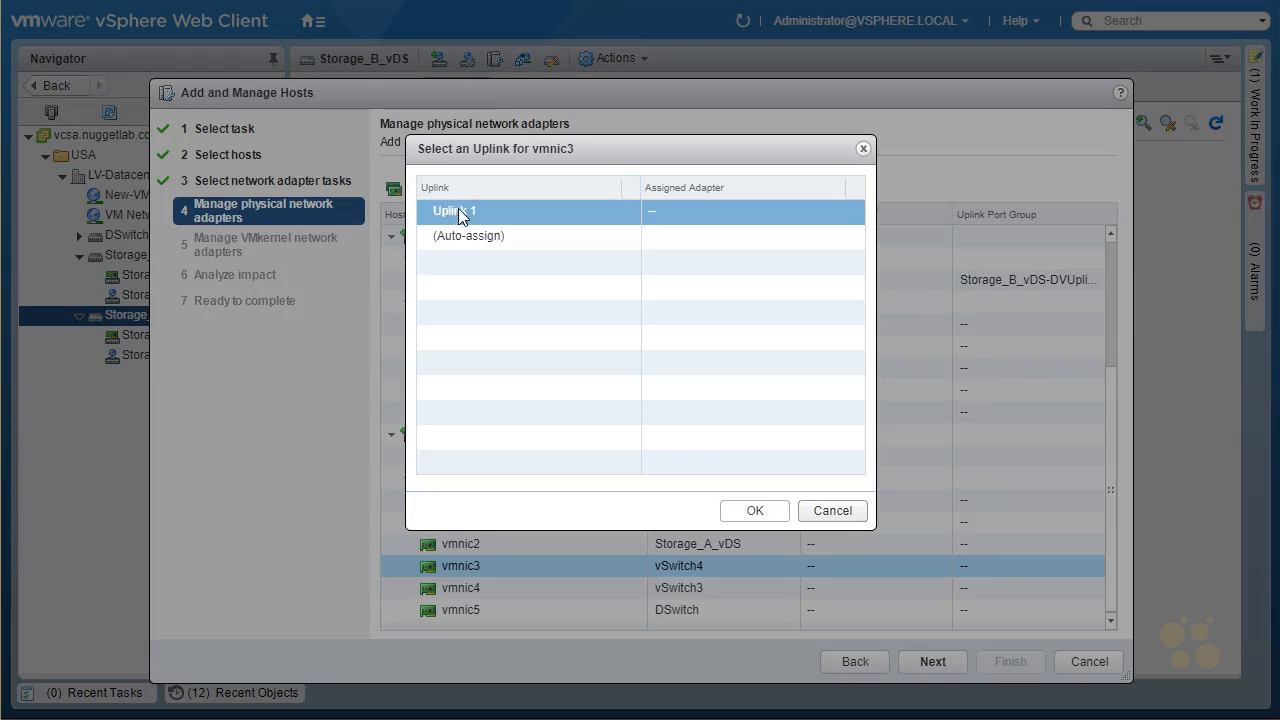
left_click(756, 512)
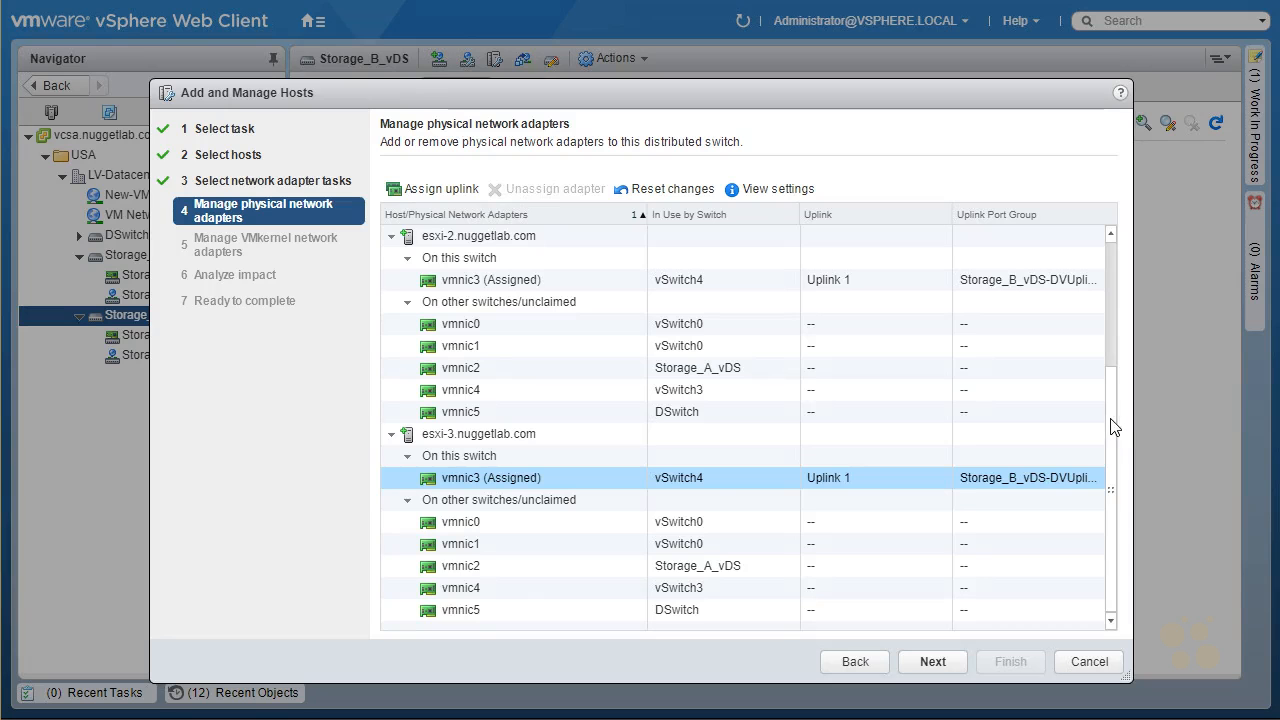
left_click_drag(1111, 428, 1075, 279)
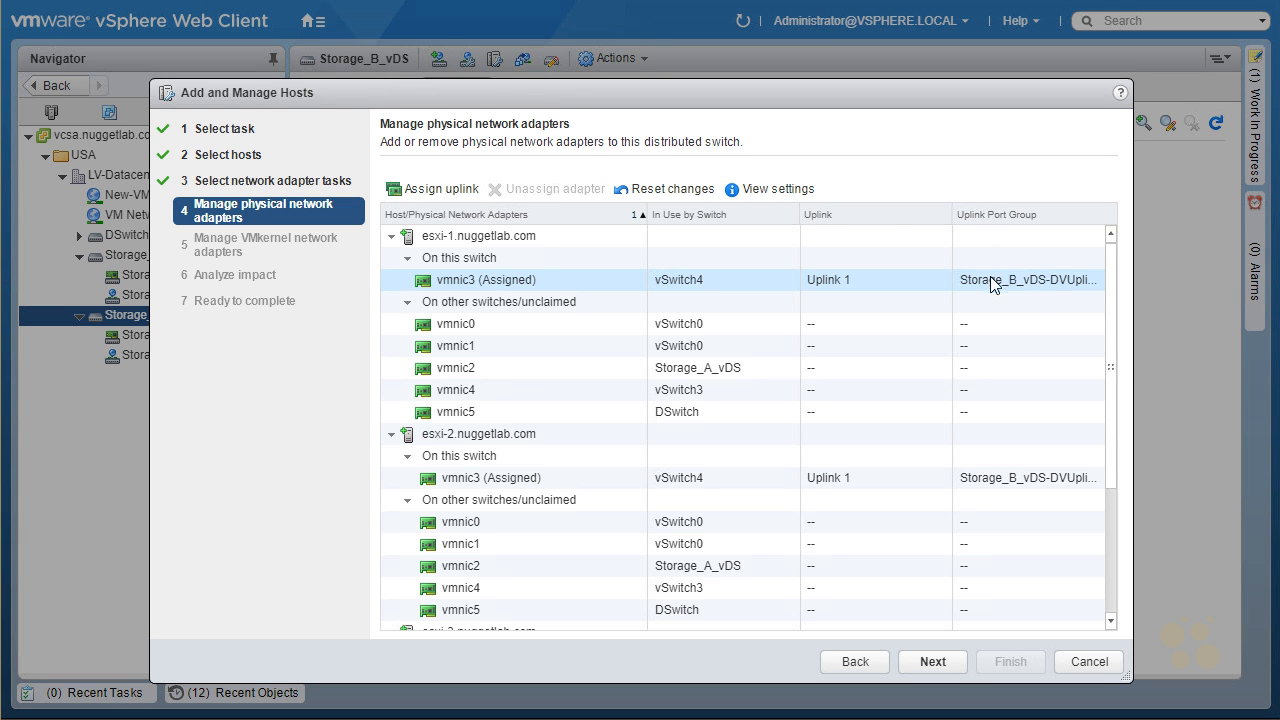
Step: Accept the physical adapter assignments, continue to the VMkernel adapters and select vmk3 of esxi-1.nuggetlab.com
left_click(935, 662)
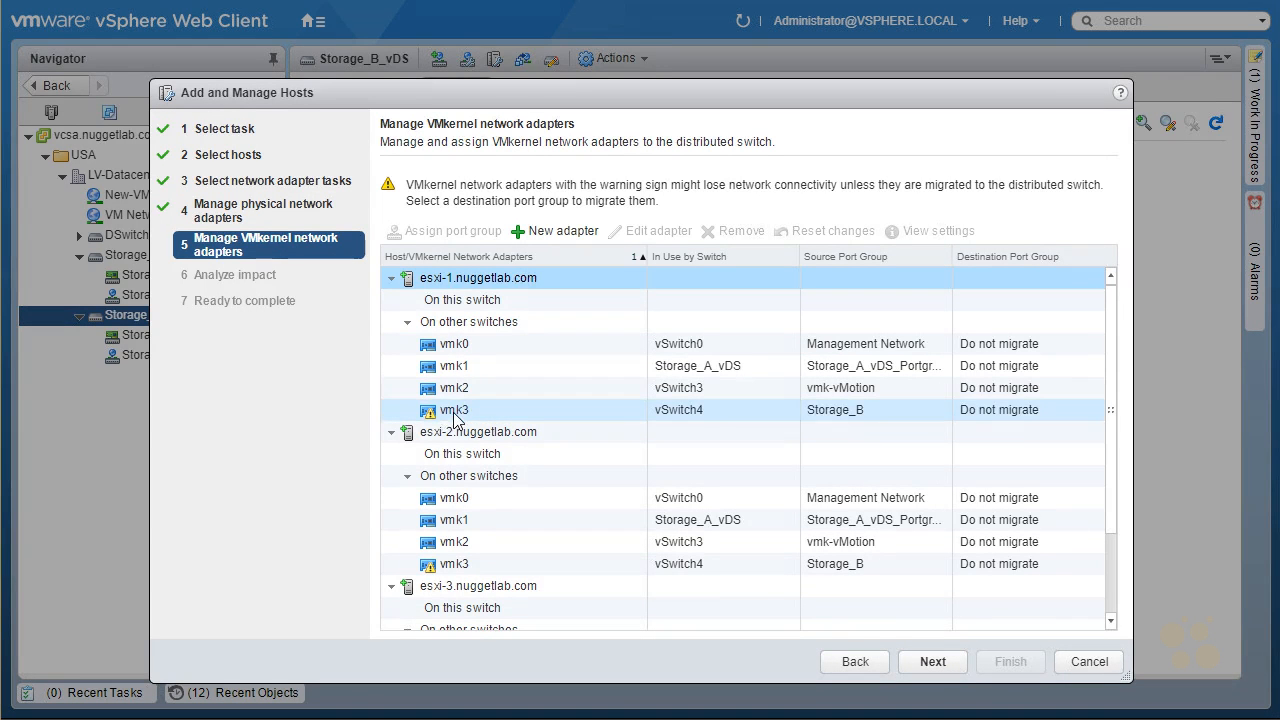
left_click(453, 412)
left_click(458, 414)
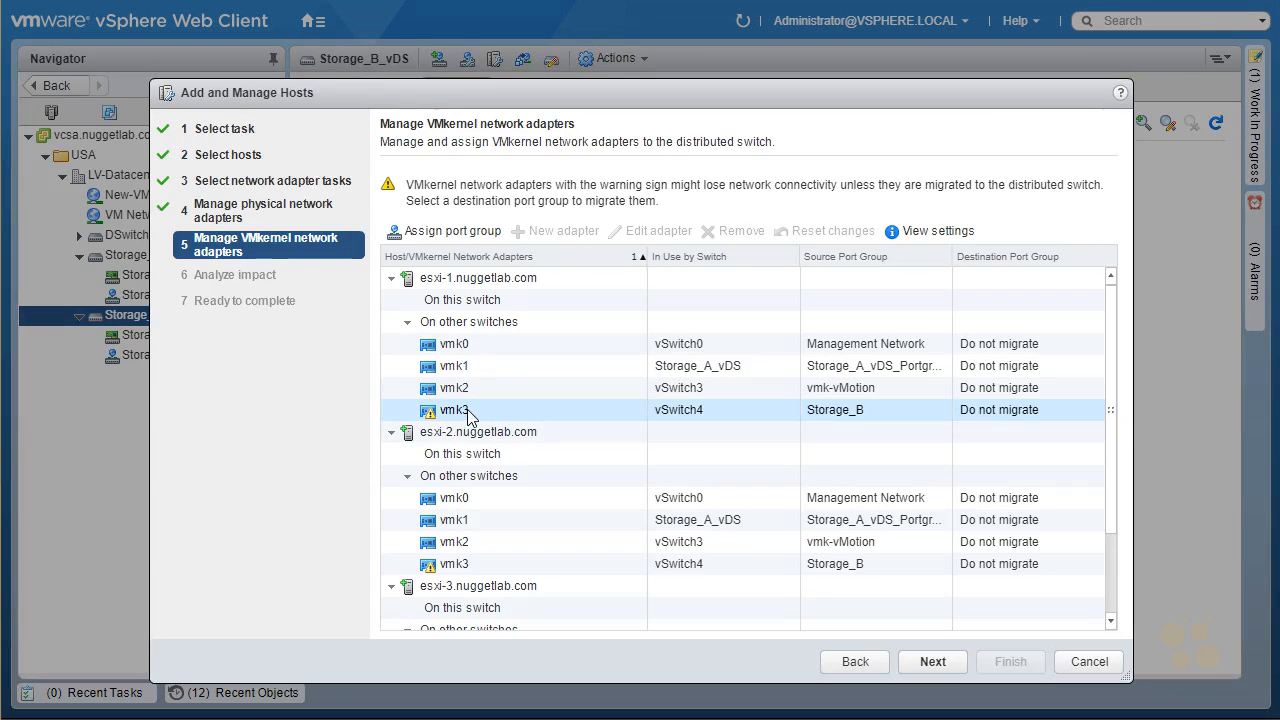
key("ctrl+shift+d")
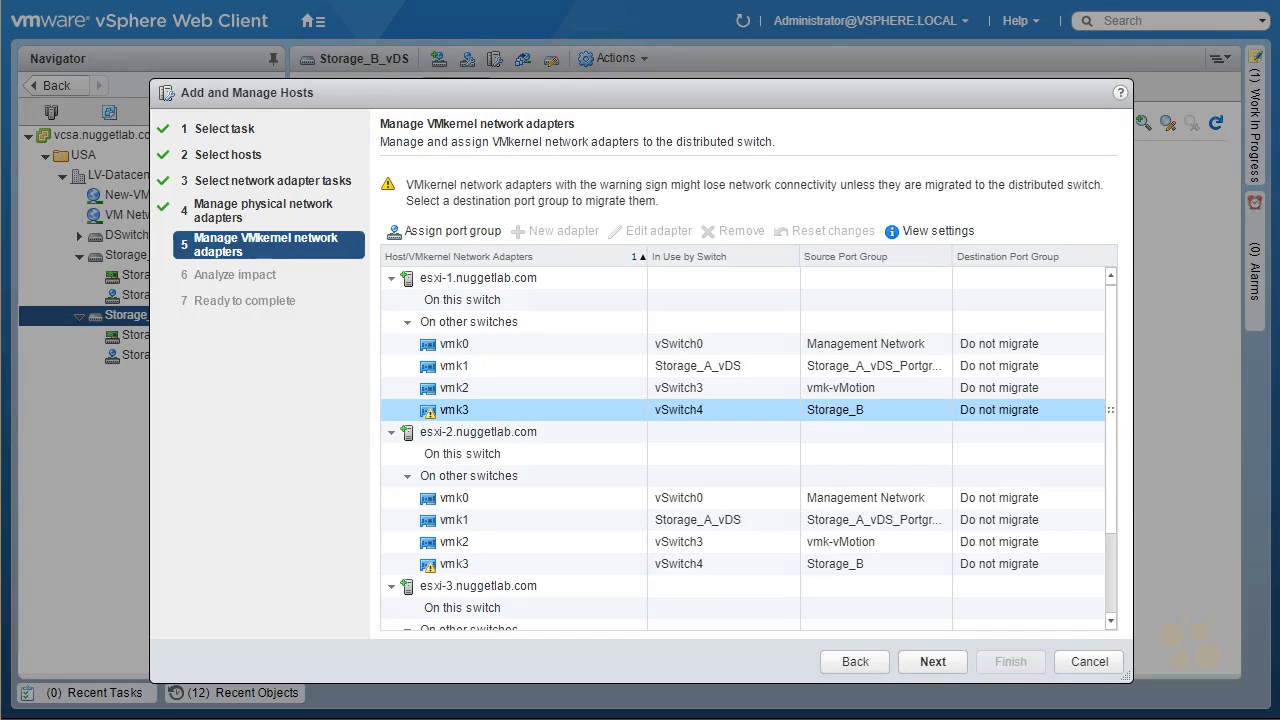
mouse_move(424, 428)
left_mouse_down()
mouse_move(436, 397)
mouse_move(432, 428)
left_mouse_up()
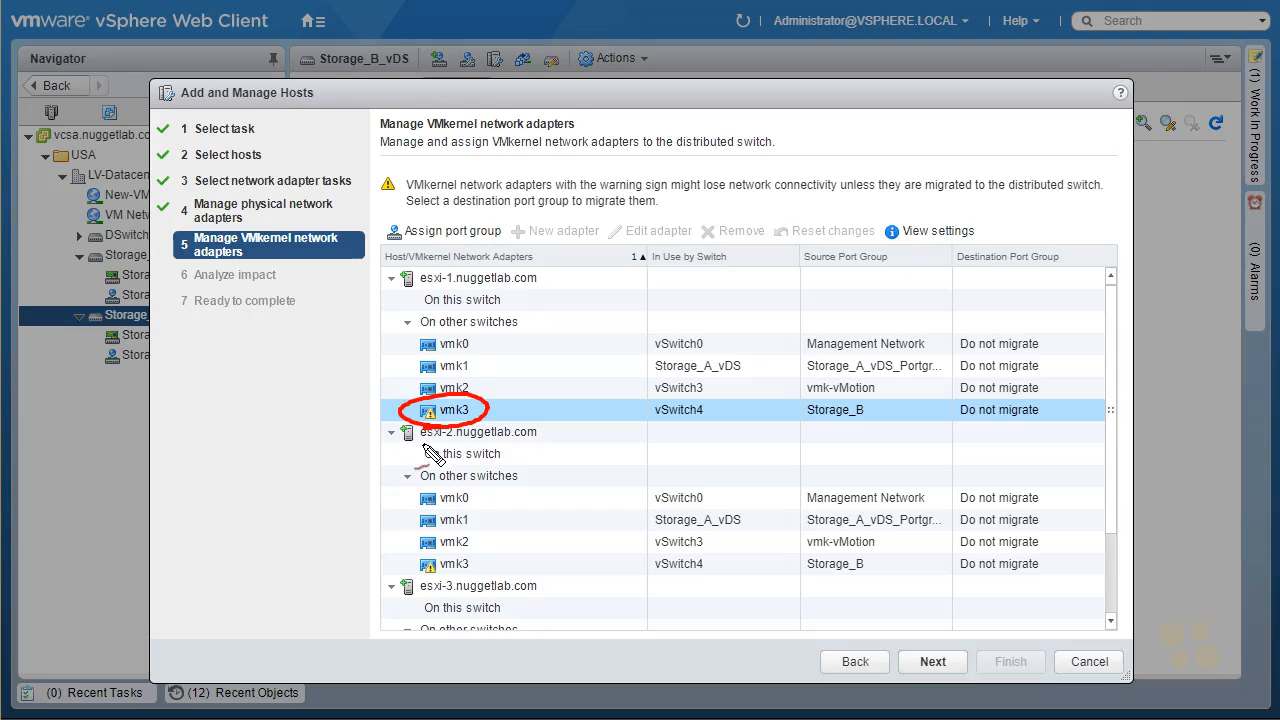
mouse_move(625, 450)
left_mouse_down()
mouse_move(705, 422)
mouse_move(706, 441)
left_mouse_up()
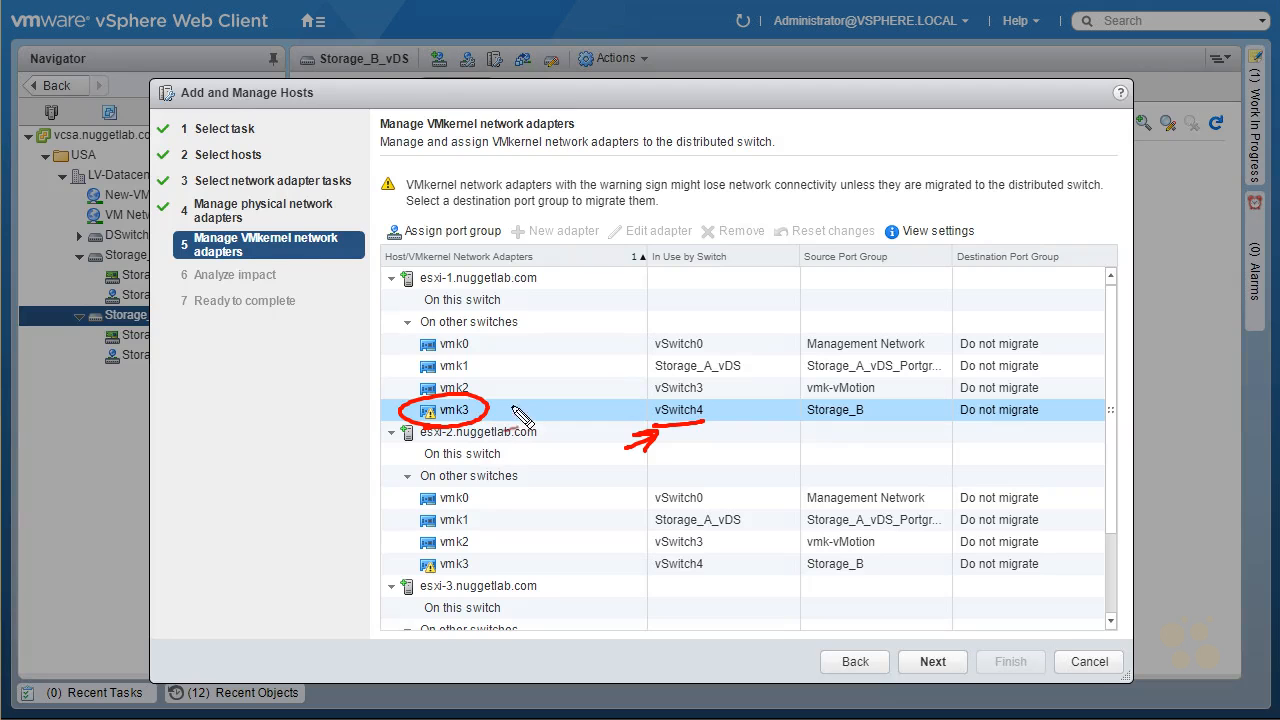
mouse_move(810, 424)
left_mouse_down()
mouse_move(826, 428)
mouse_move(808, 410)
mouse_move(835, 428)
left_mouse_up()
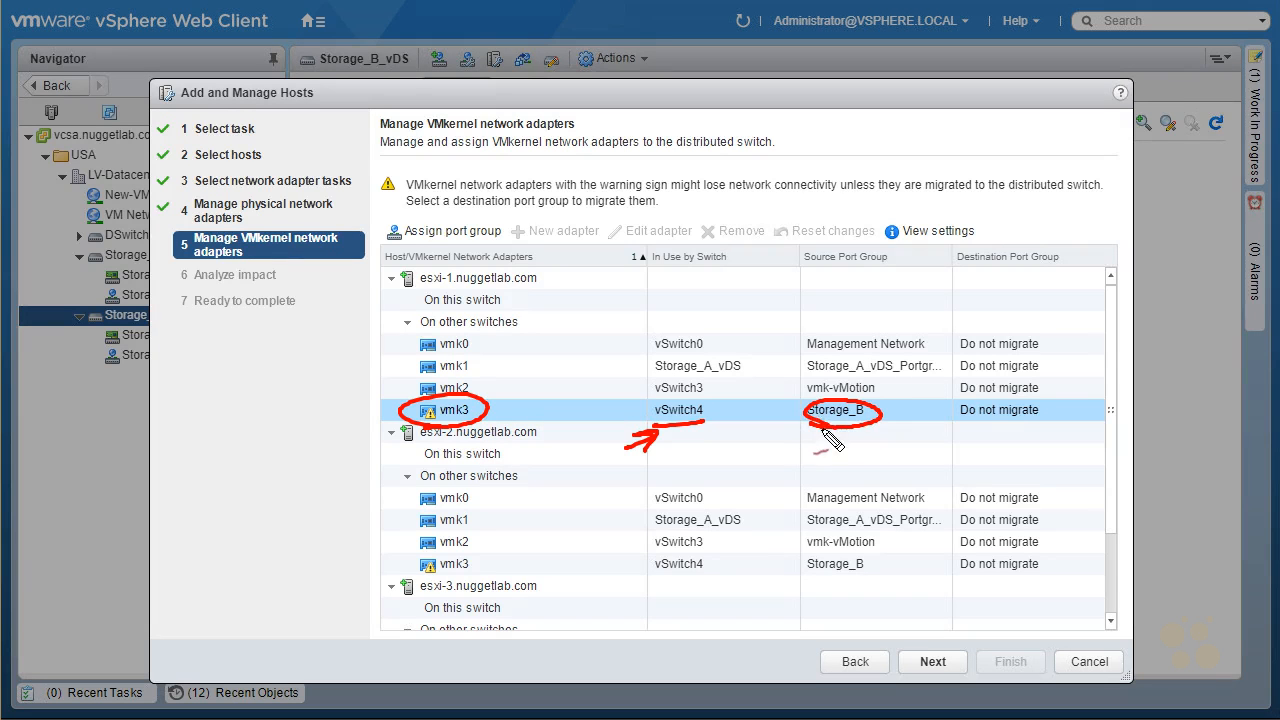
key("Escape")
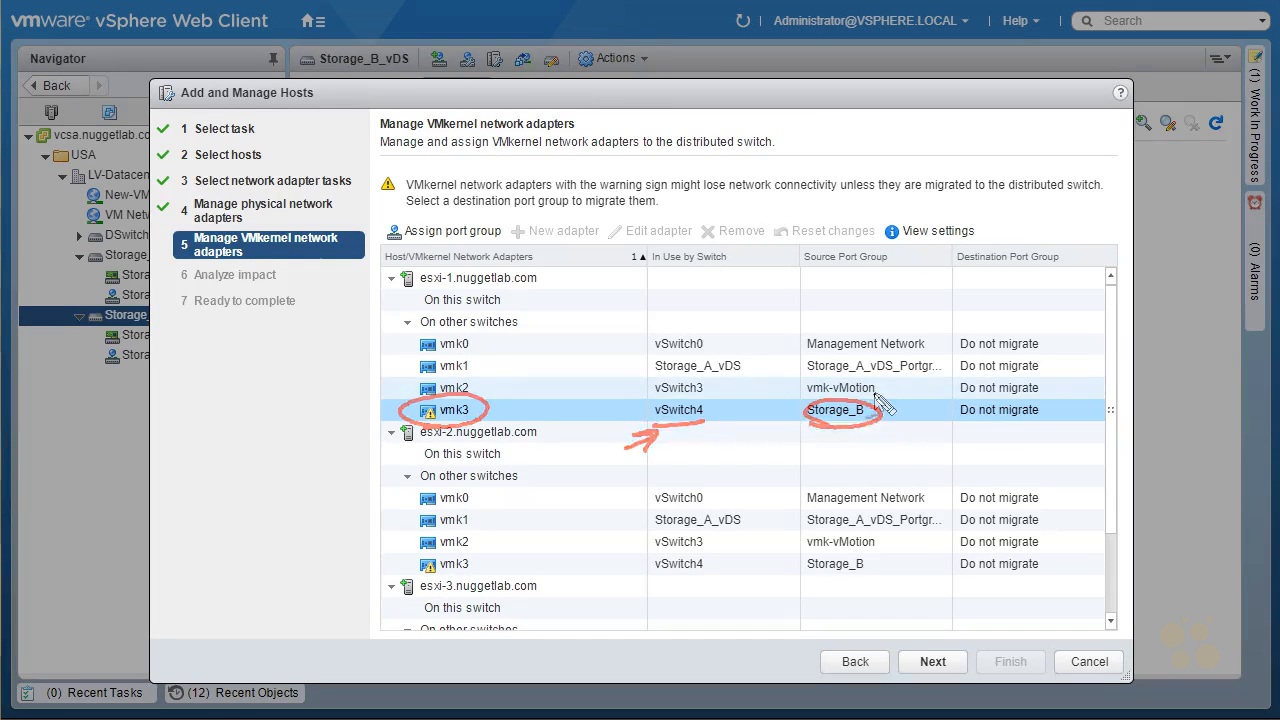
Step: Assign vmk3 of esxi-1.nuggetlab.com to the destination port group Storage_B_vDS_Portgroup
left_click(466, 412)
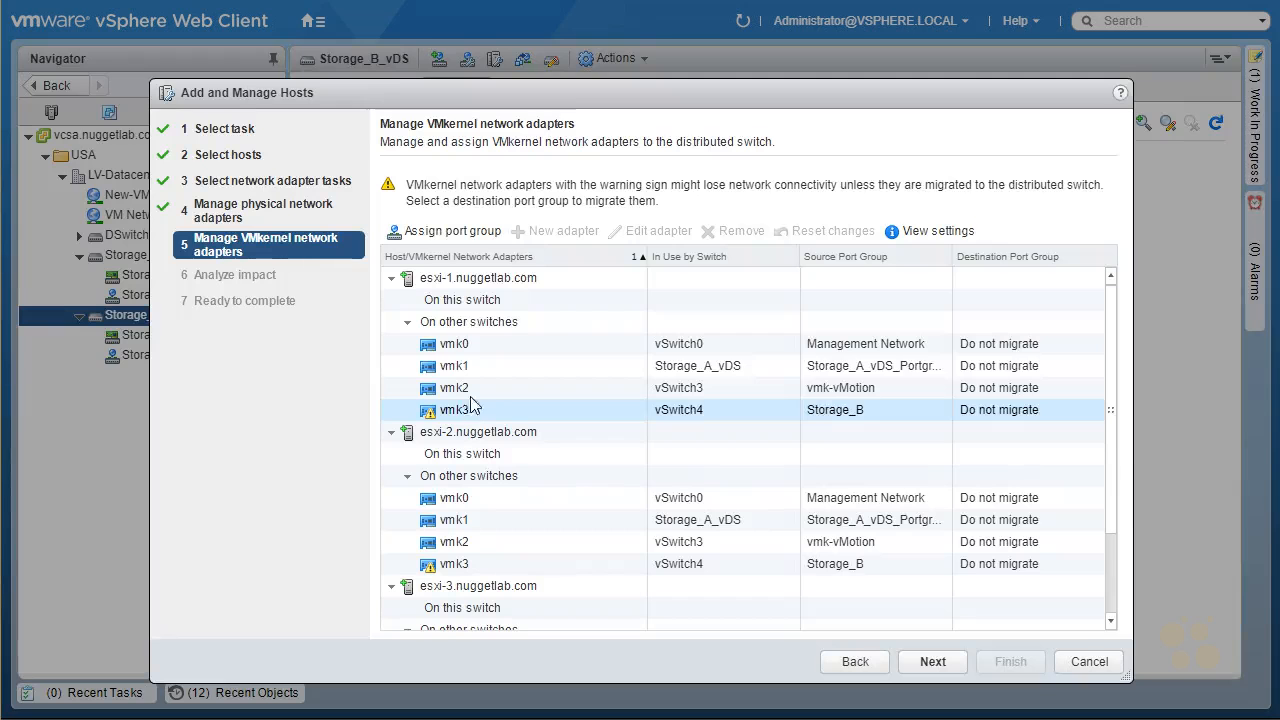
left_click(448, 232)
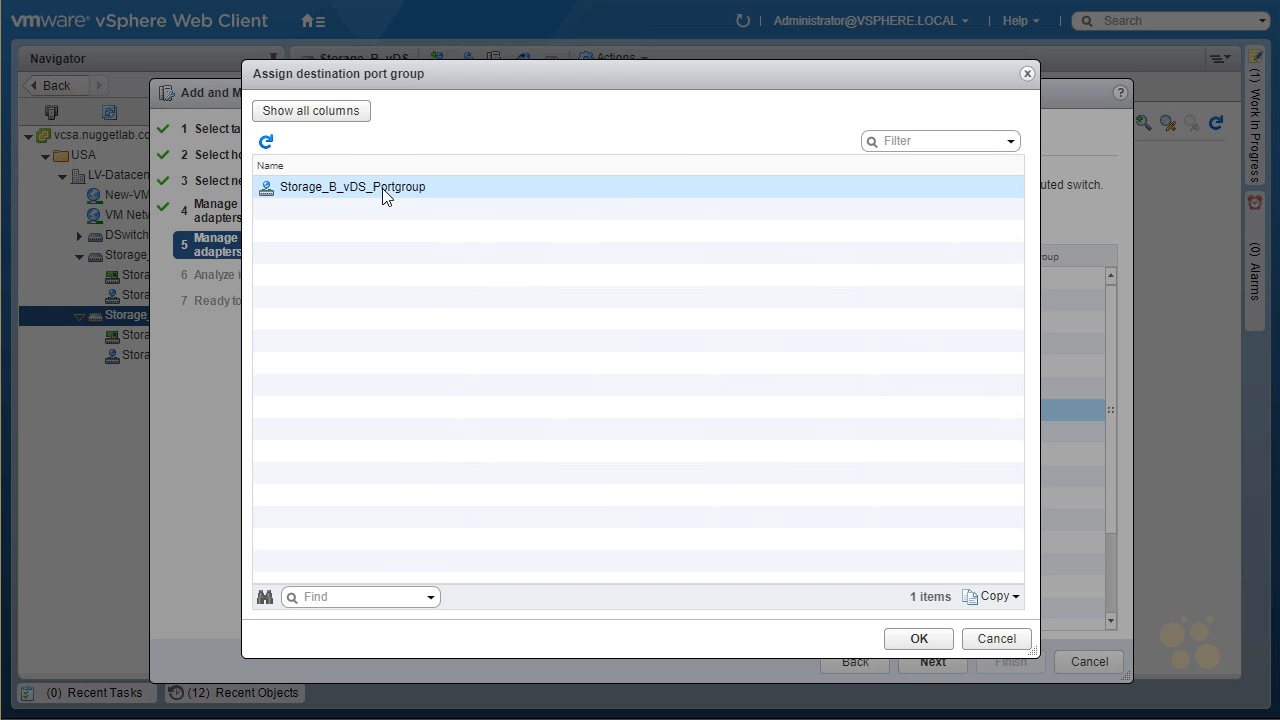
left_click(382, 188)
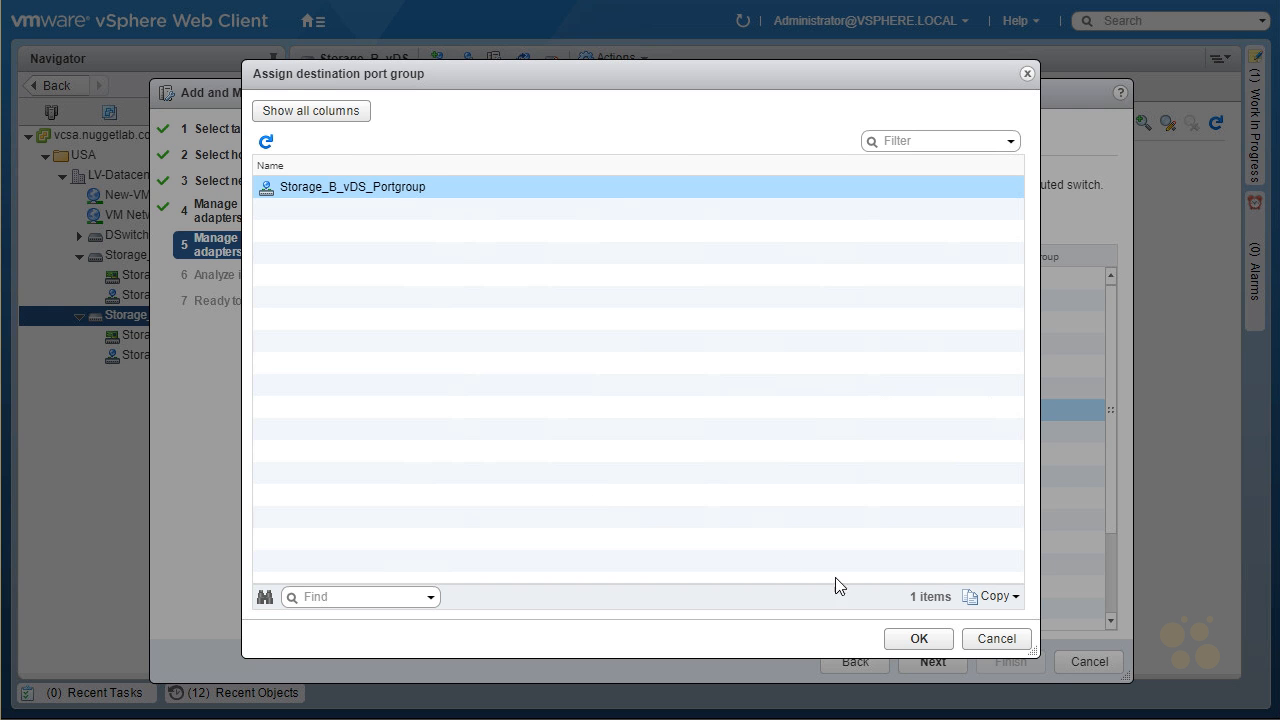
left_click(918, 638)
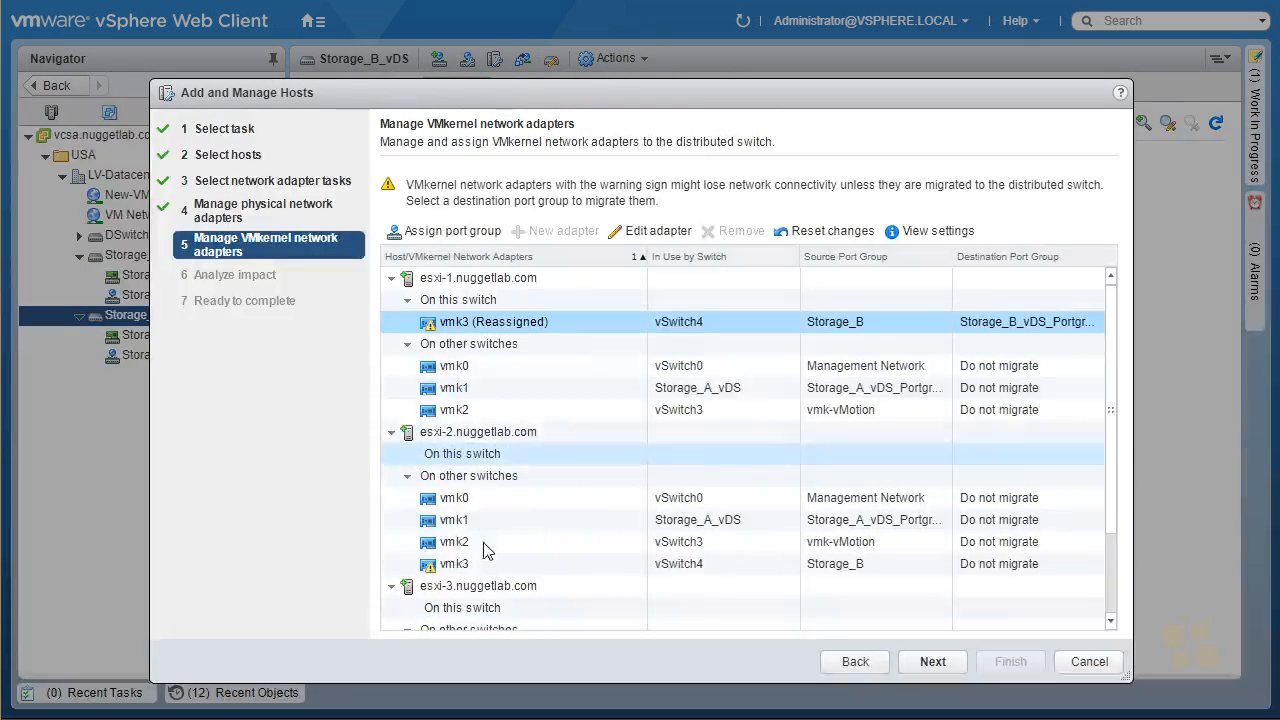
Step: Assign vmk3 of esxi-2.nuggetlab.com to the destination port group Storage_B_vDS_Portgroup
left_click(472, 570)
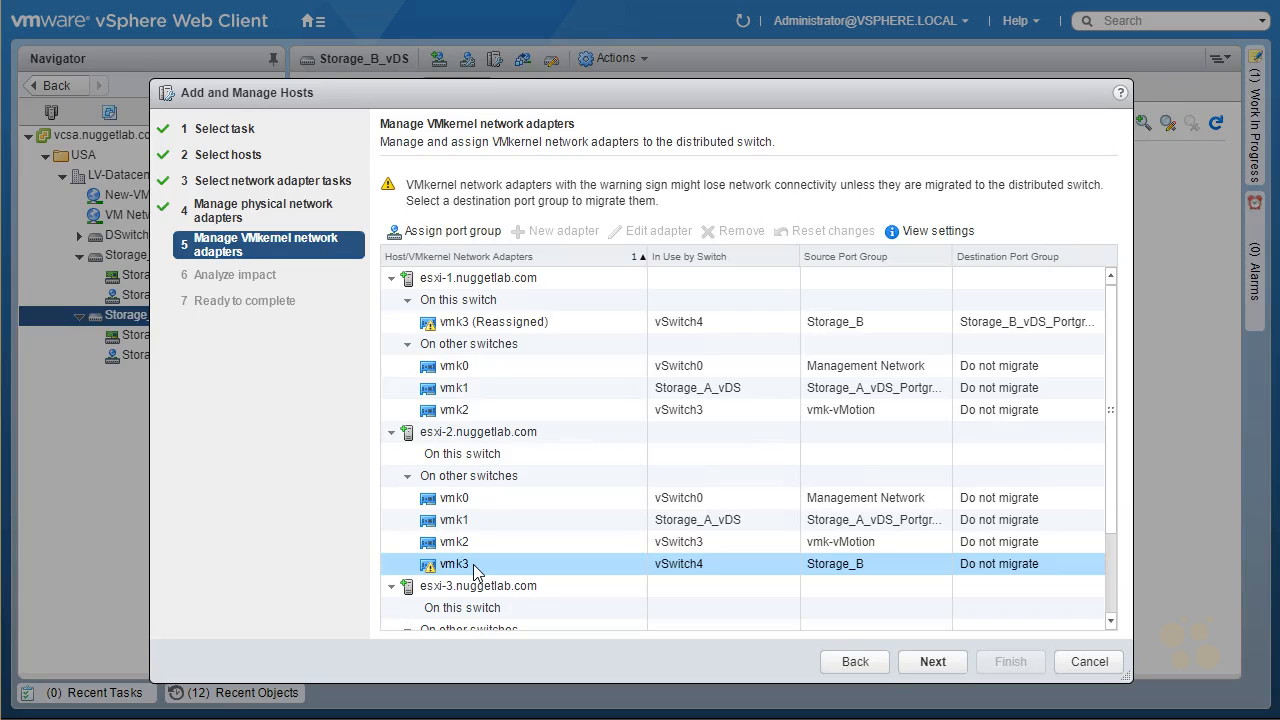
left_click(467, 231)
left_click(384, 187)
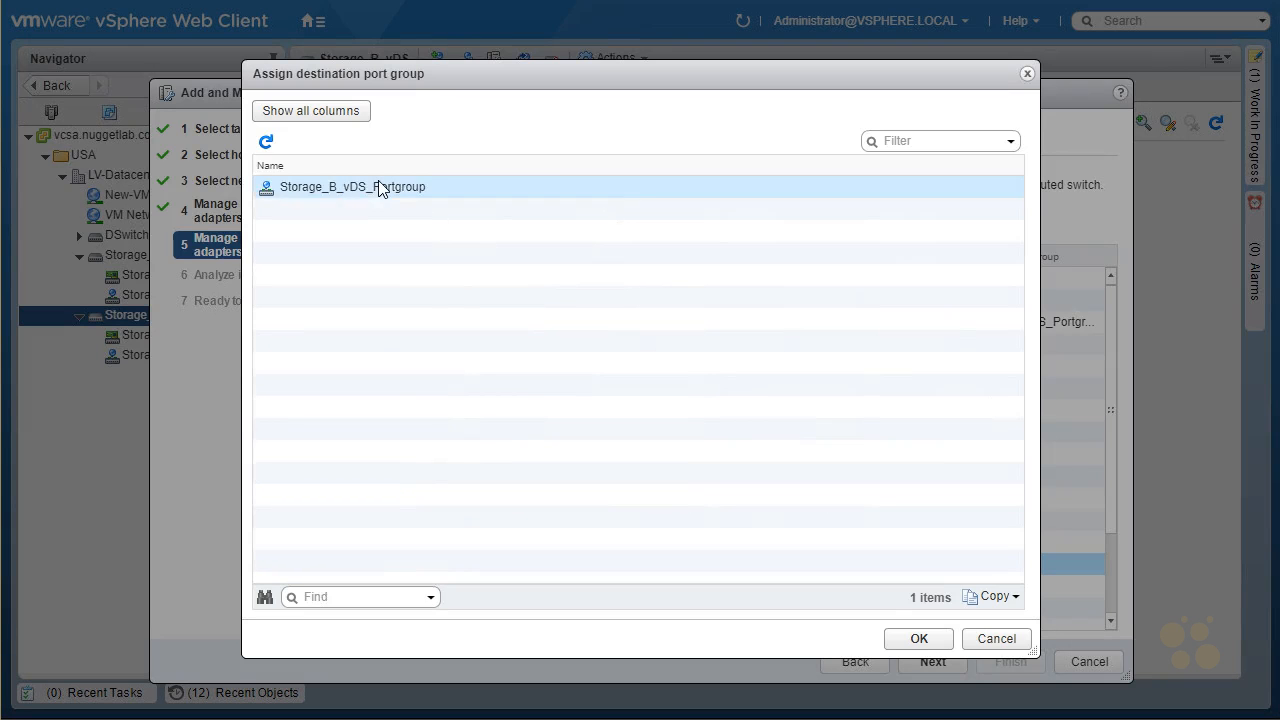
left_click(918, 639)
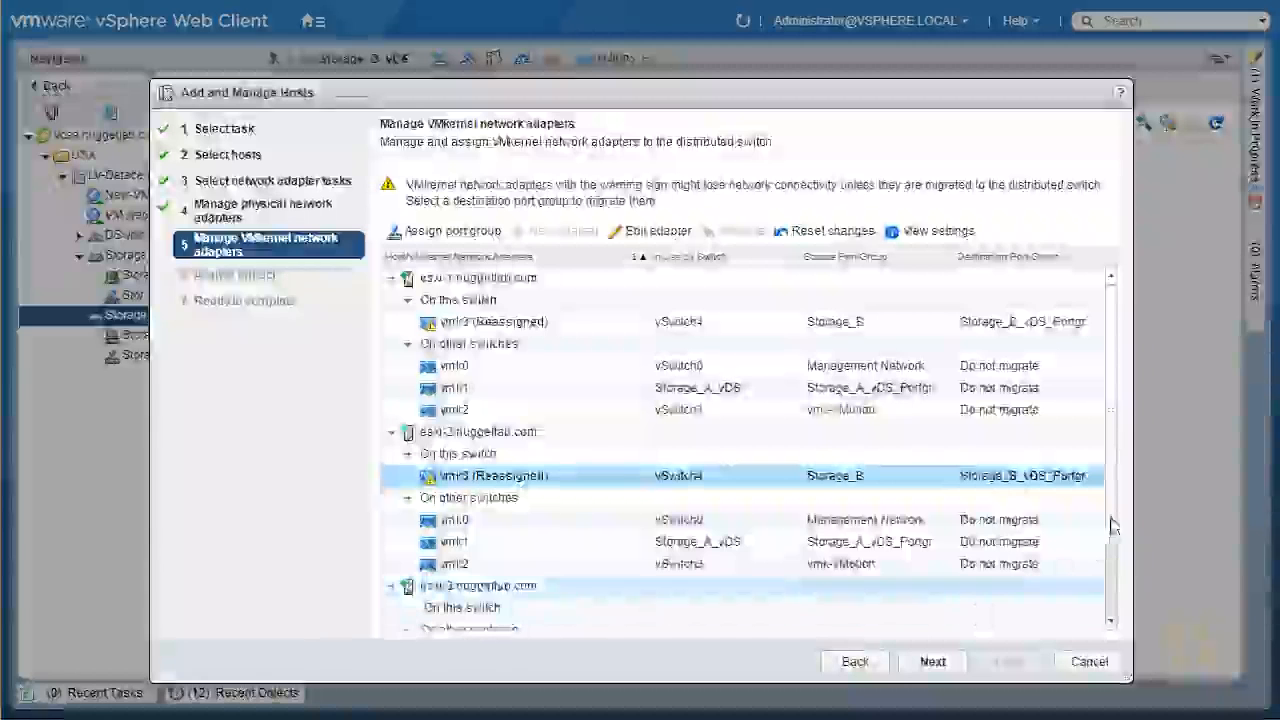
Step: Assign vmk3 of esxi-3.nuggetlab.com to the destination port group Storage_B_vDS_Portgroup
scroll(1113, 527, "down", 3)
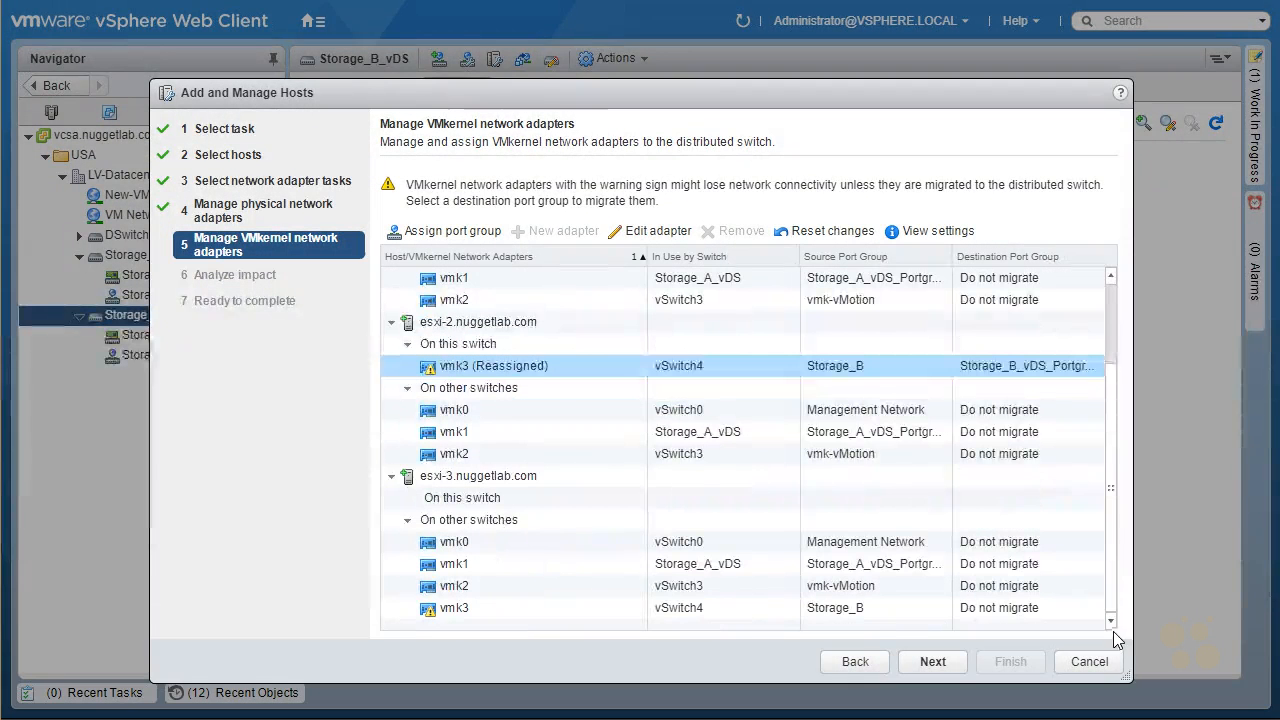
left_click(470, 612)
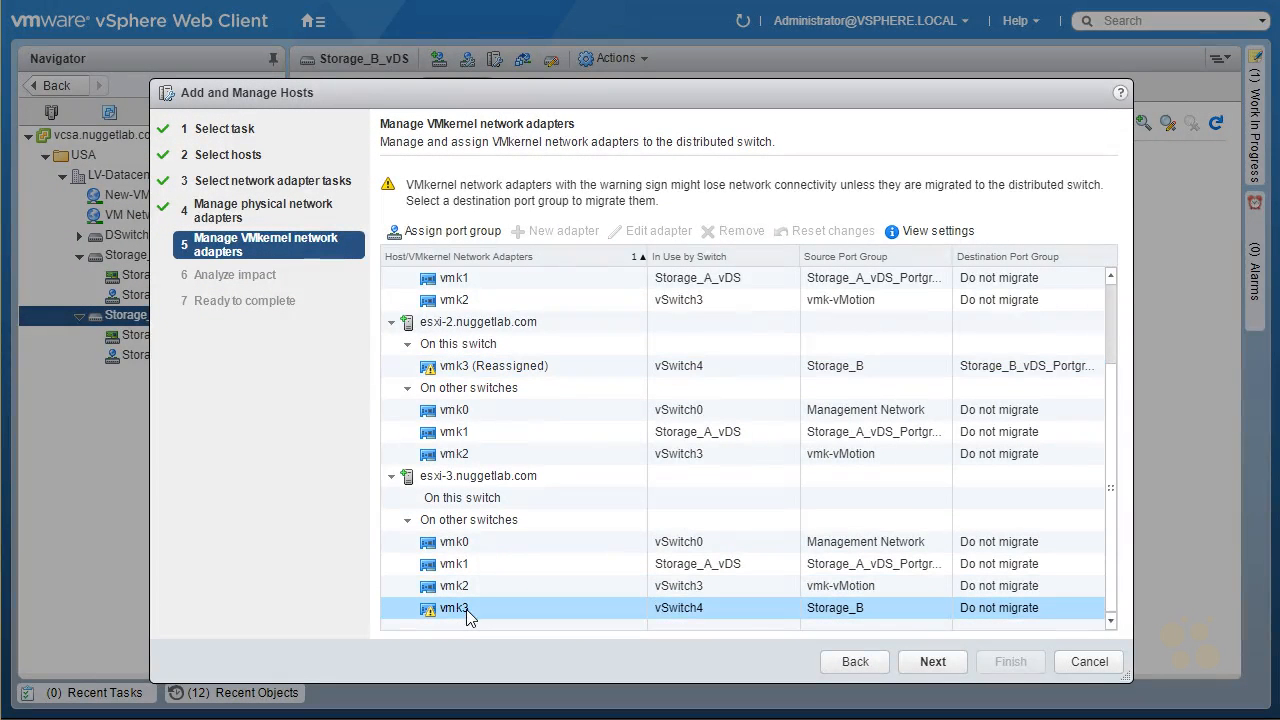
left_click(453, 231)
left_click(348, 198)
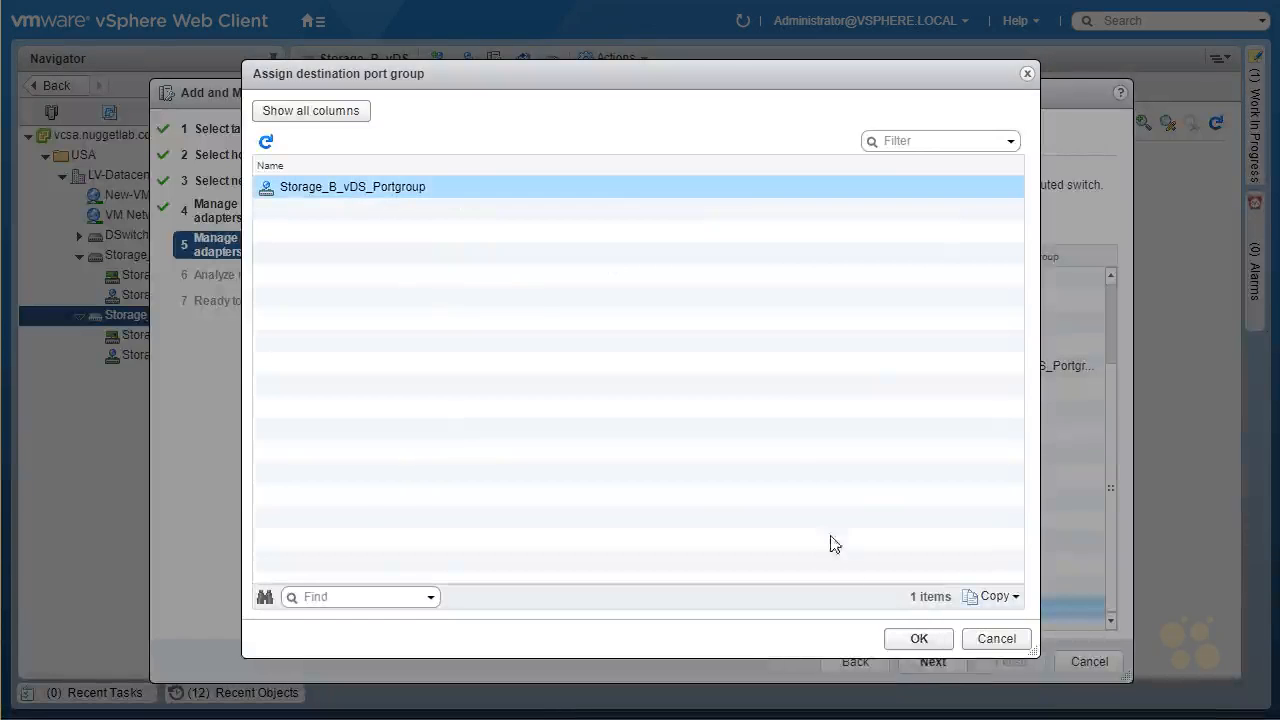
left_click(919, 640)
Step: Continue past the impact analysis, finish adding the hosts to Storage_B_vDS and check the status of the recent tasks
left_click(931, 660)
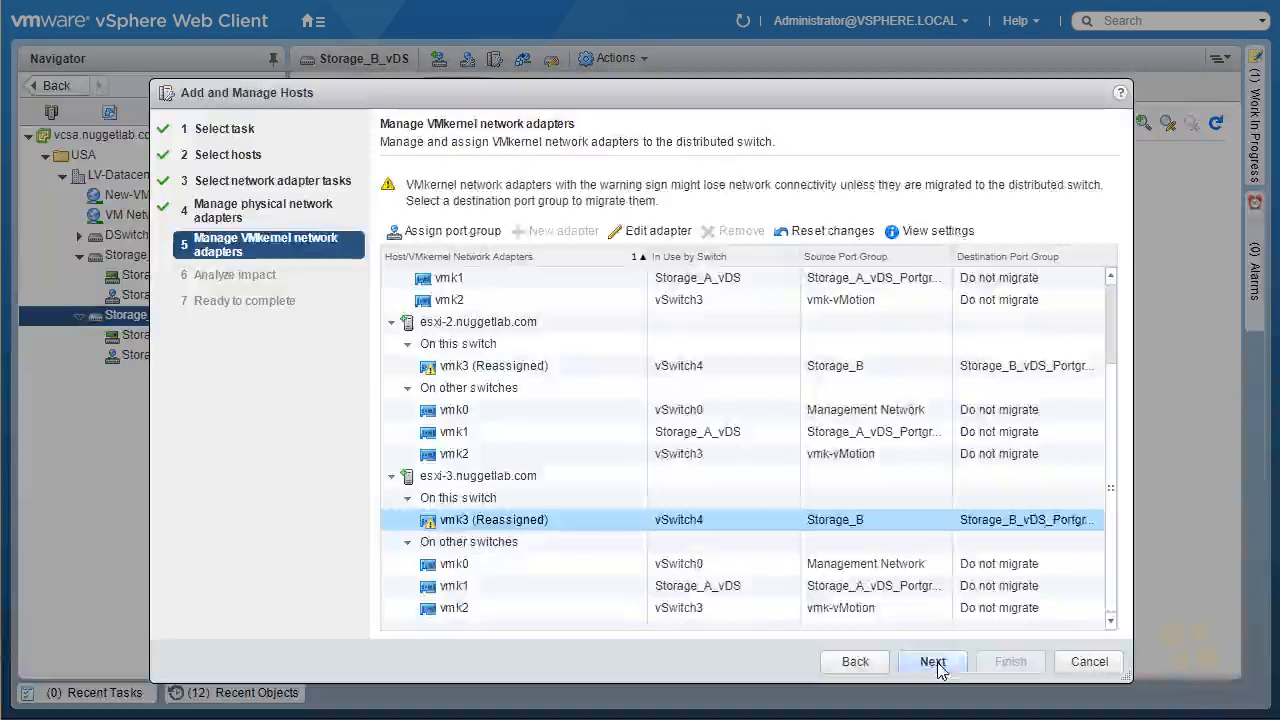
left_click(932, 661)
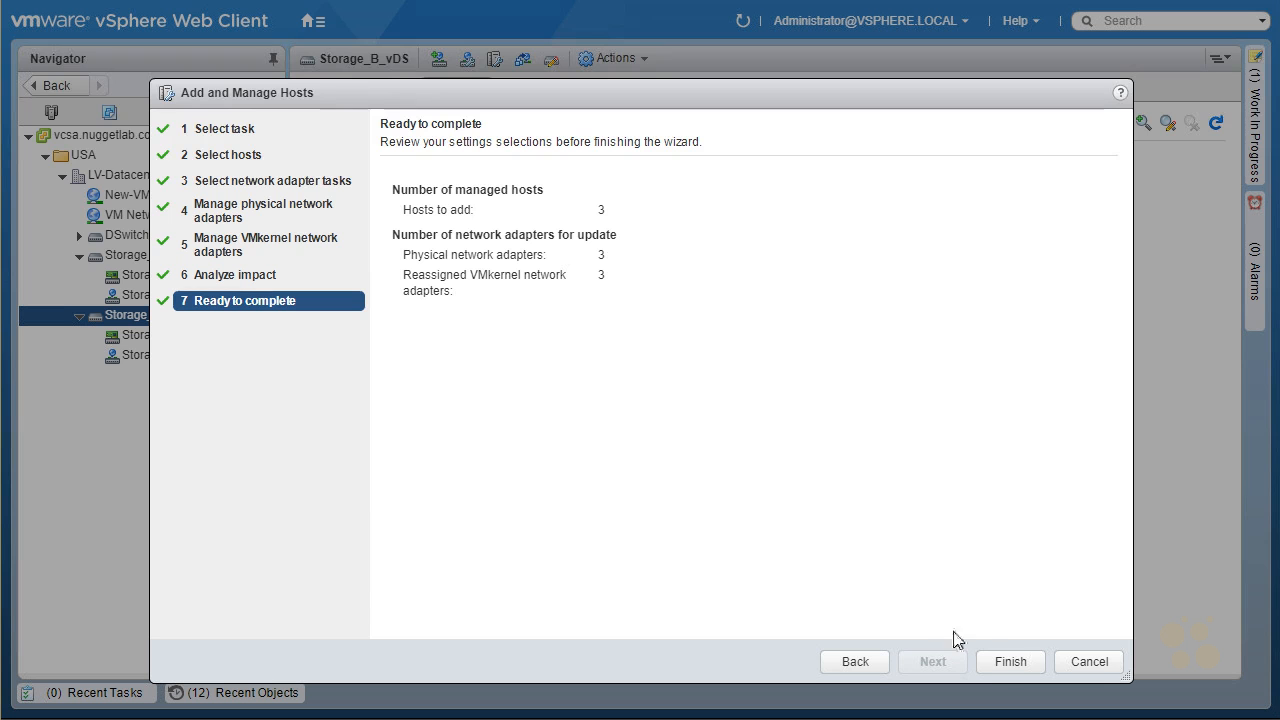
left_click(1011, 662)
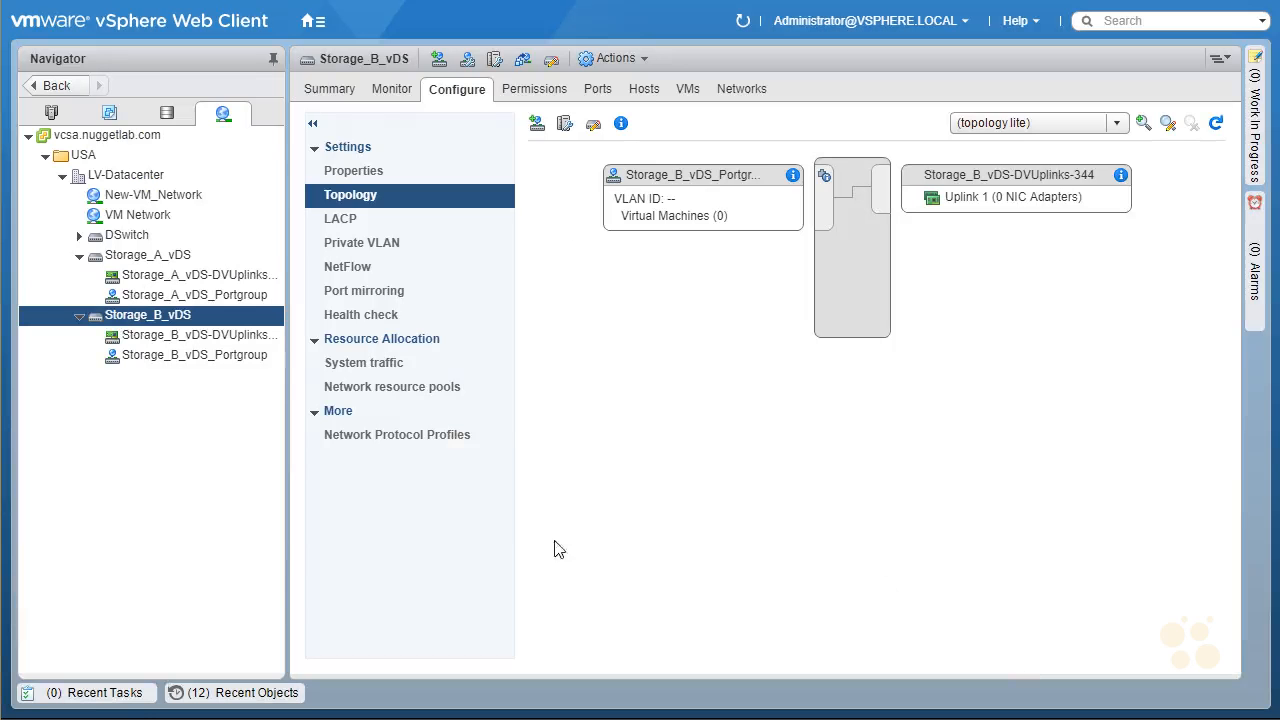
left_click(117, 699)
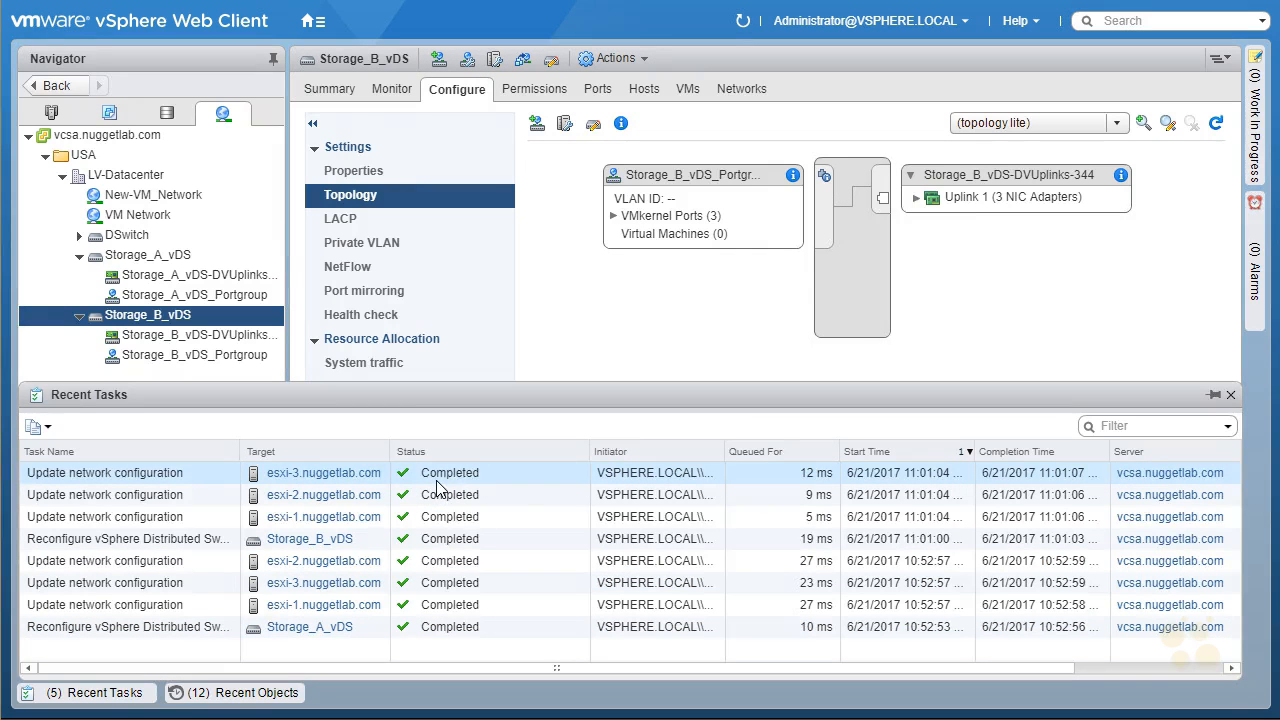
left_click(118, 697)
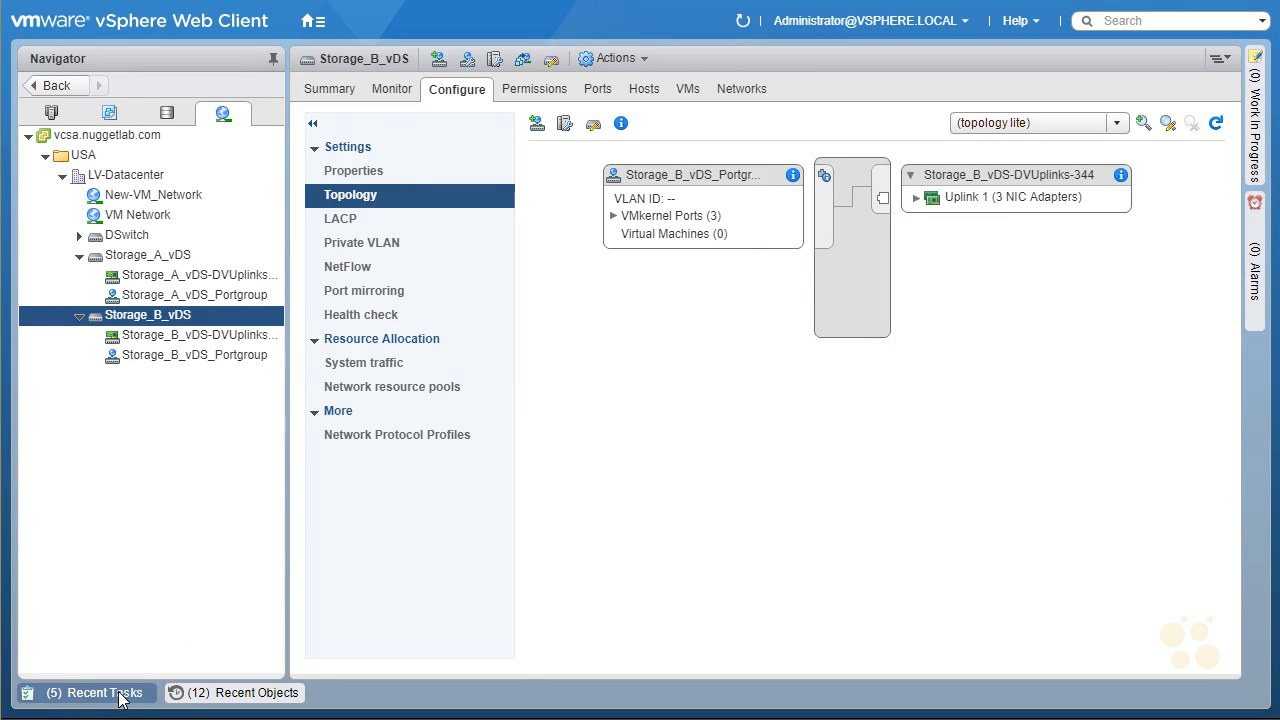
Step: Examine the network port bindings of iSCSI software adapter vmhba65 on esxi-2.nuggetlab.com, widening the port group column to compare both storage port groups
left_click(53, 113)
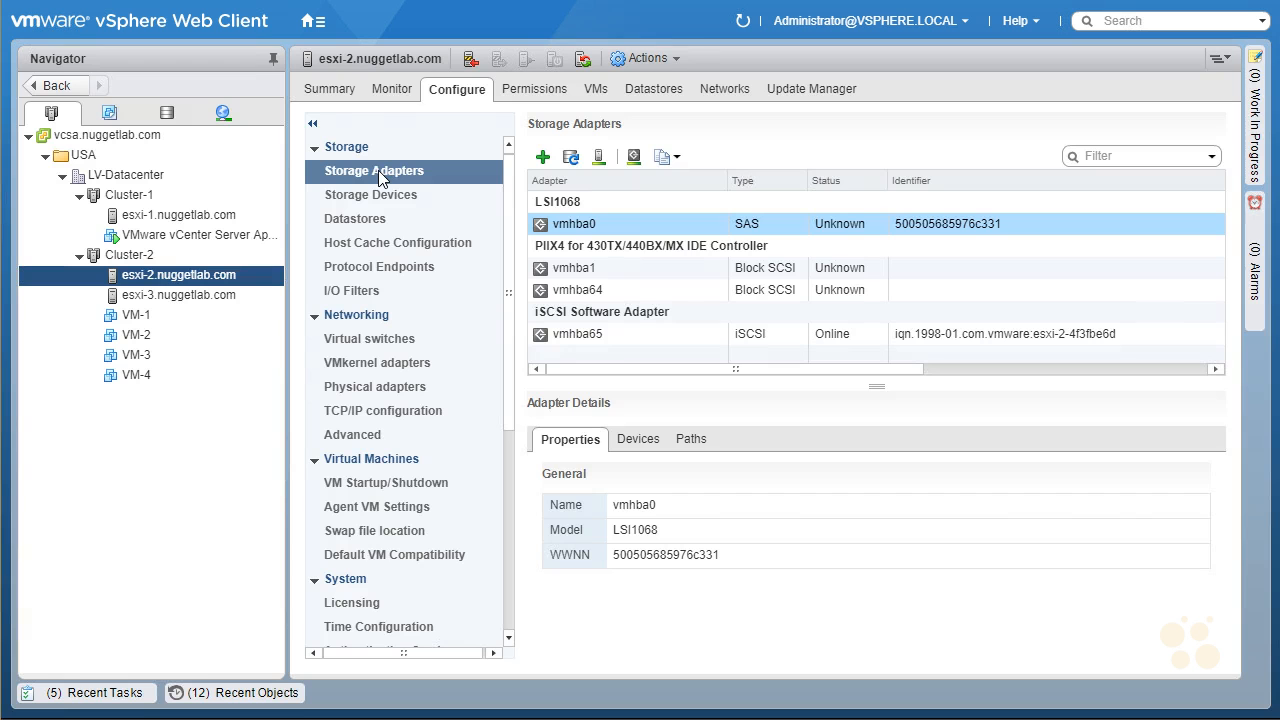
left_click(586, 333)
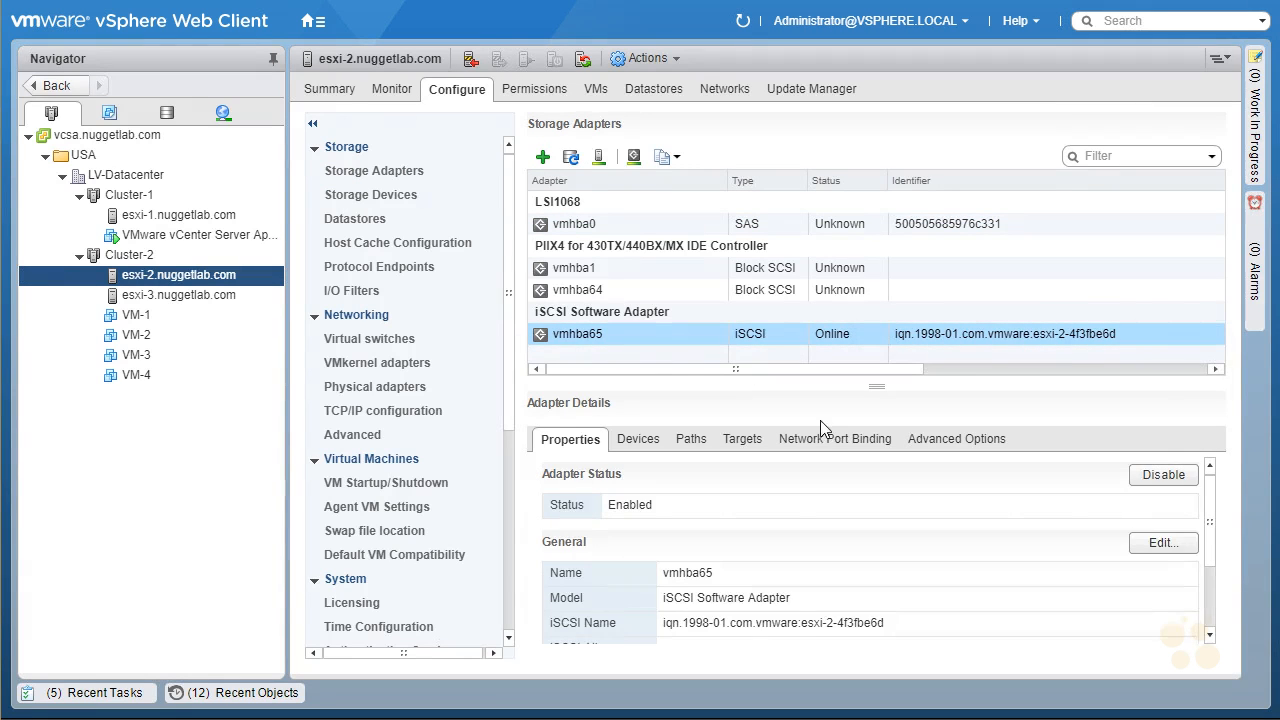
left_click(830, 440)
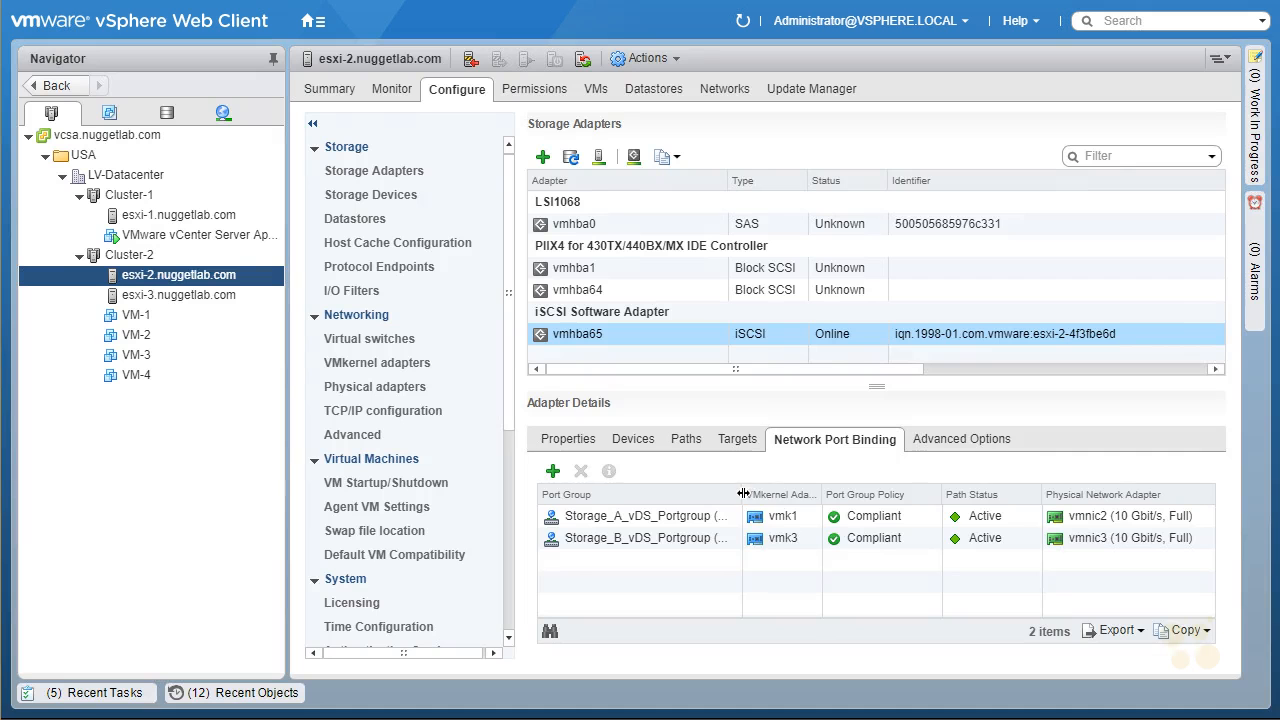
left_click_drag(741, 494, 806, 494)
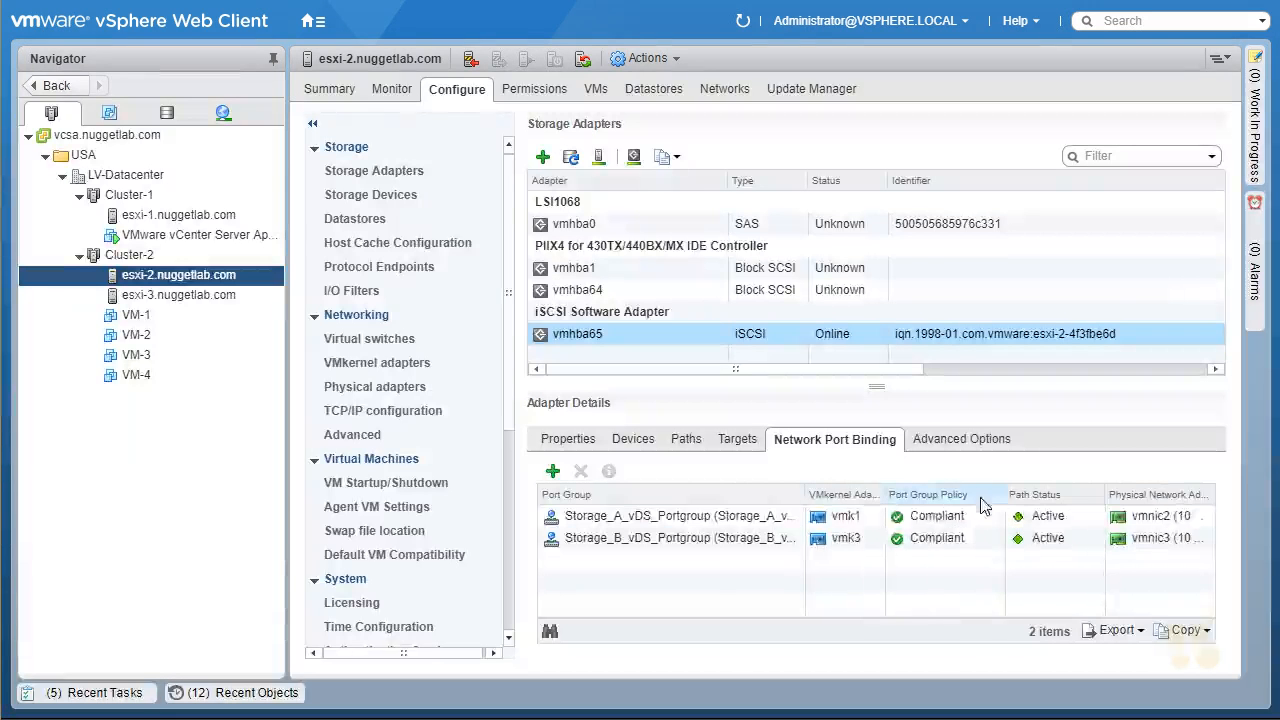
left_click(700, 516)
left_click(631, 545)
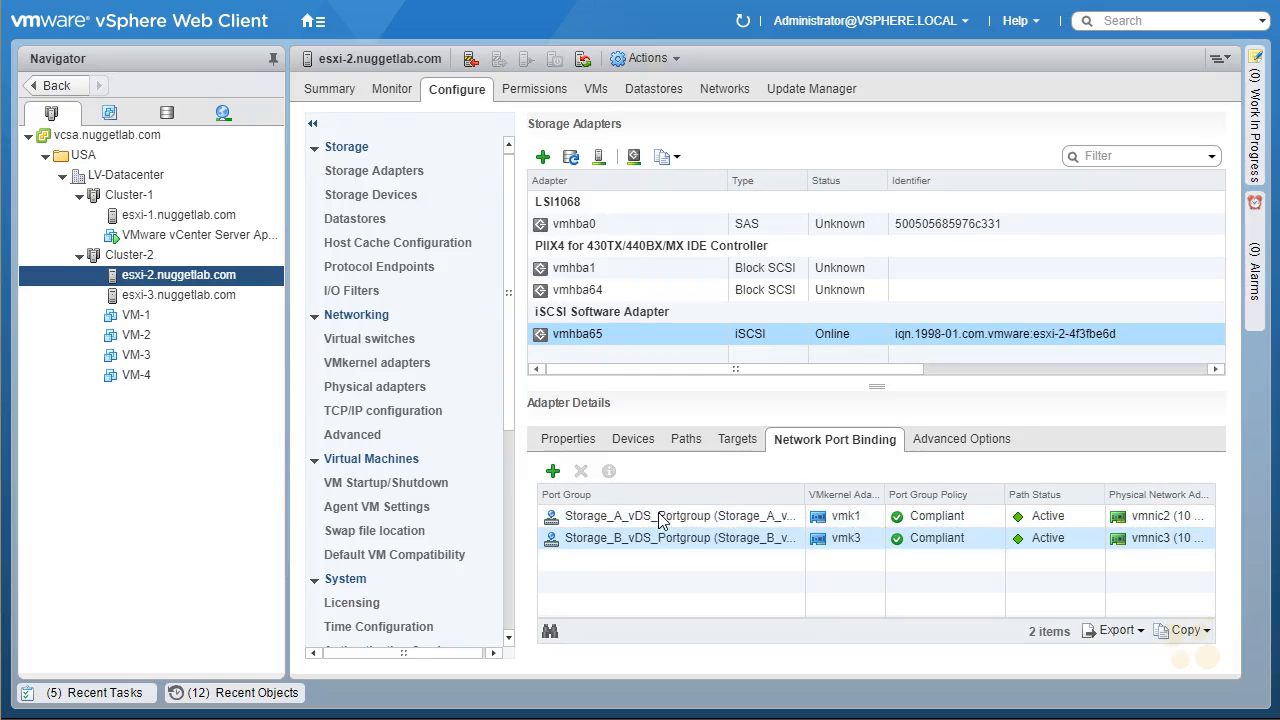
left_click(656, 514)
left_click(634, 538)
left_click(626, 518)
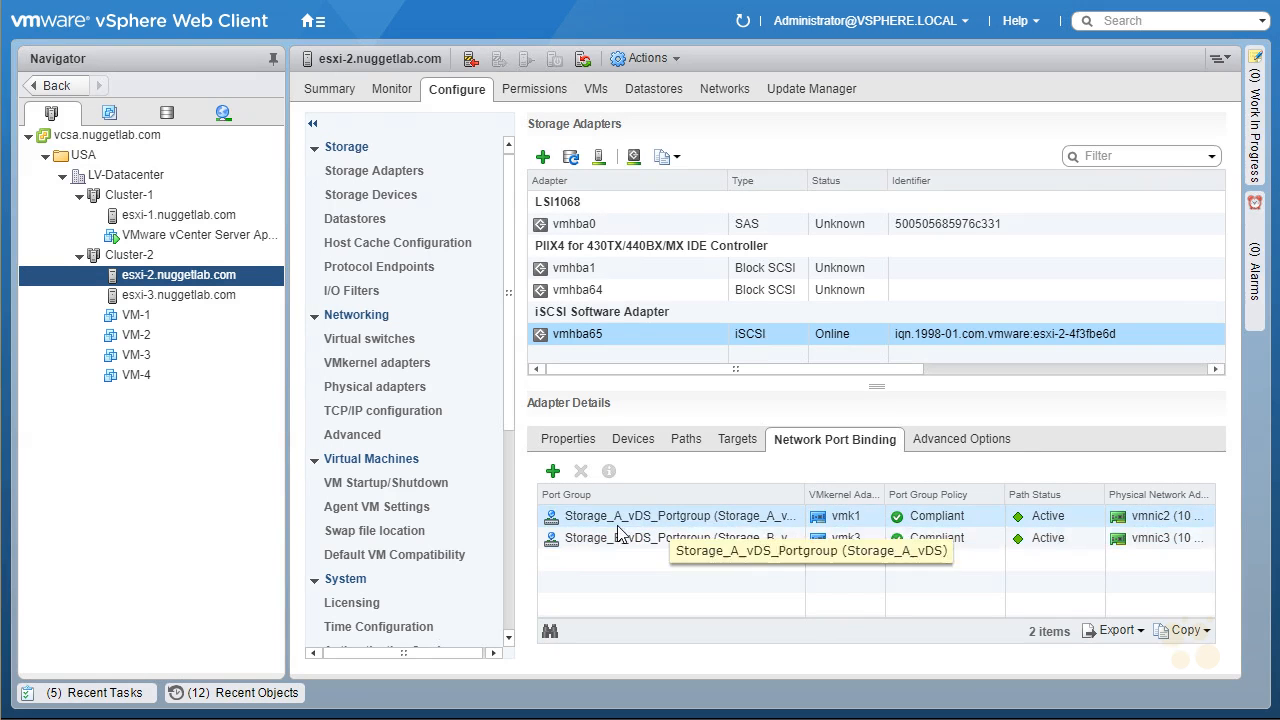
left_click(624, 539)
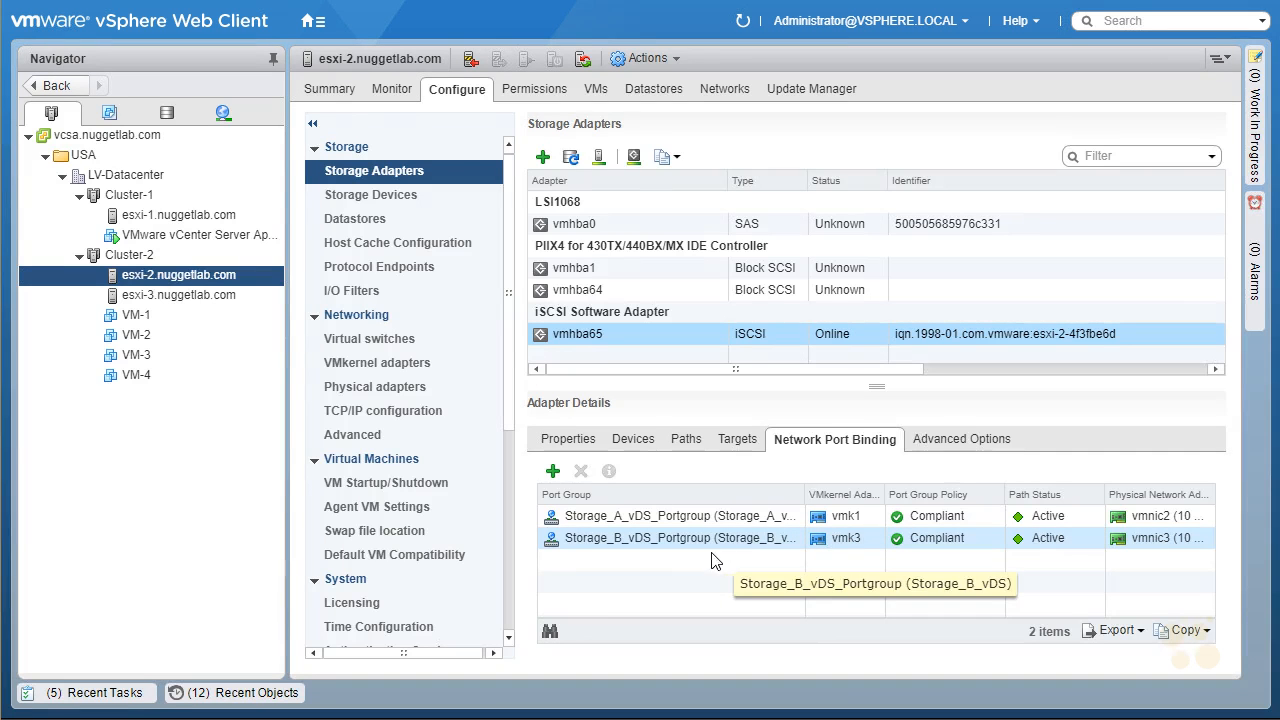
Step: Browse the files of iSCSI-Datastore and open its VM-4 folder
left_click(172, 118)
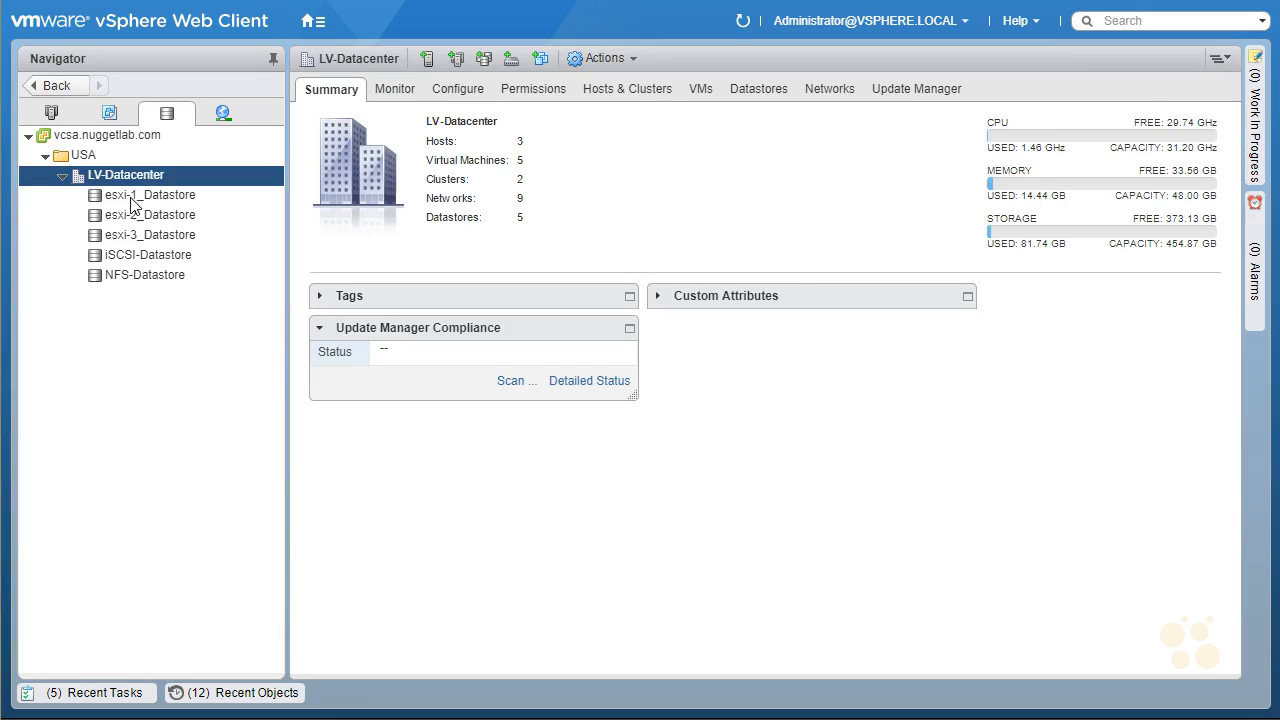
left_click(160, 254)
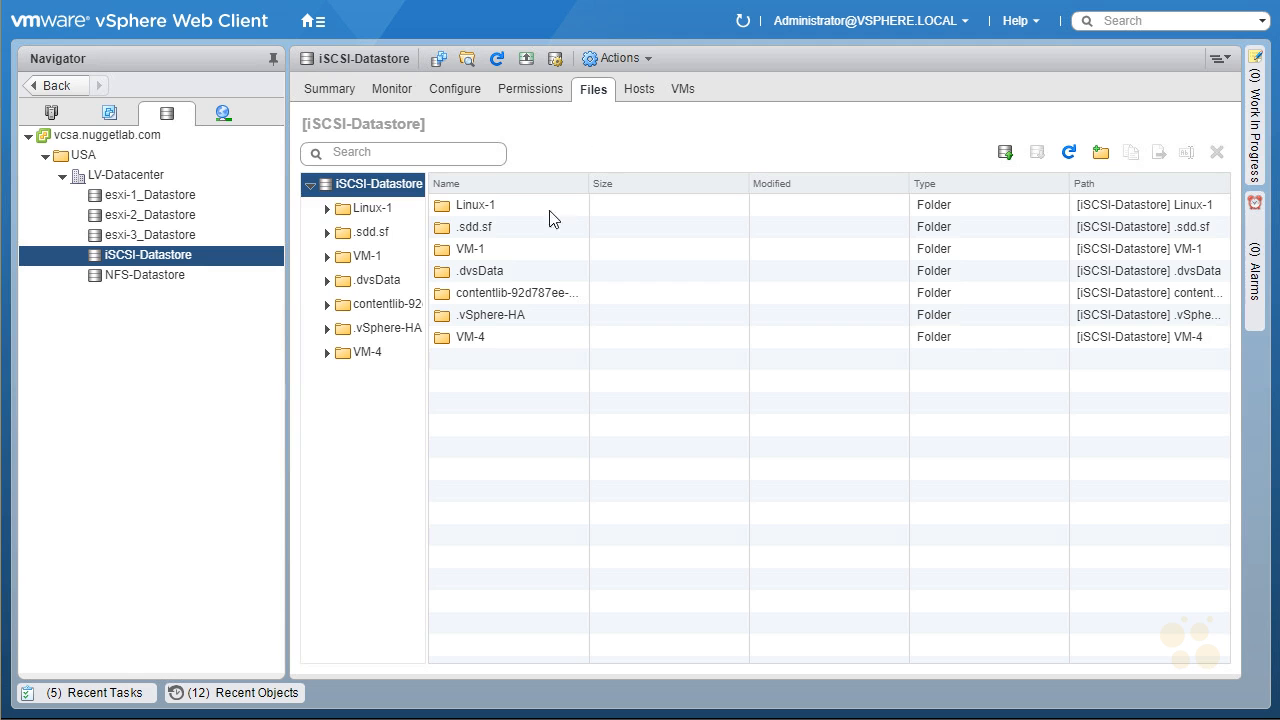
left_click(340, 355)
left_click(344, 358)
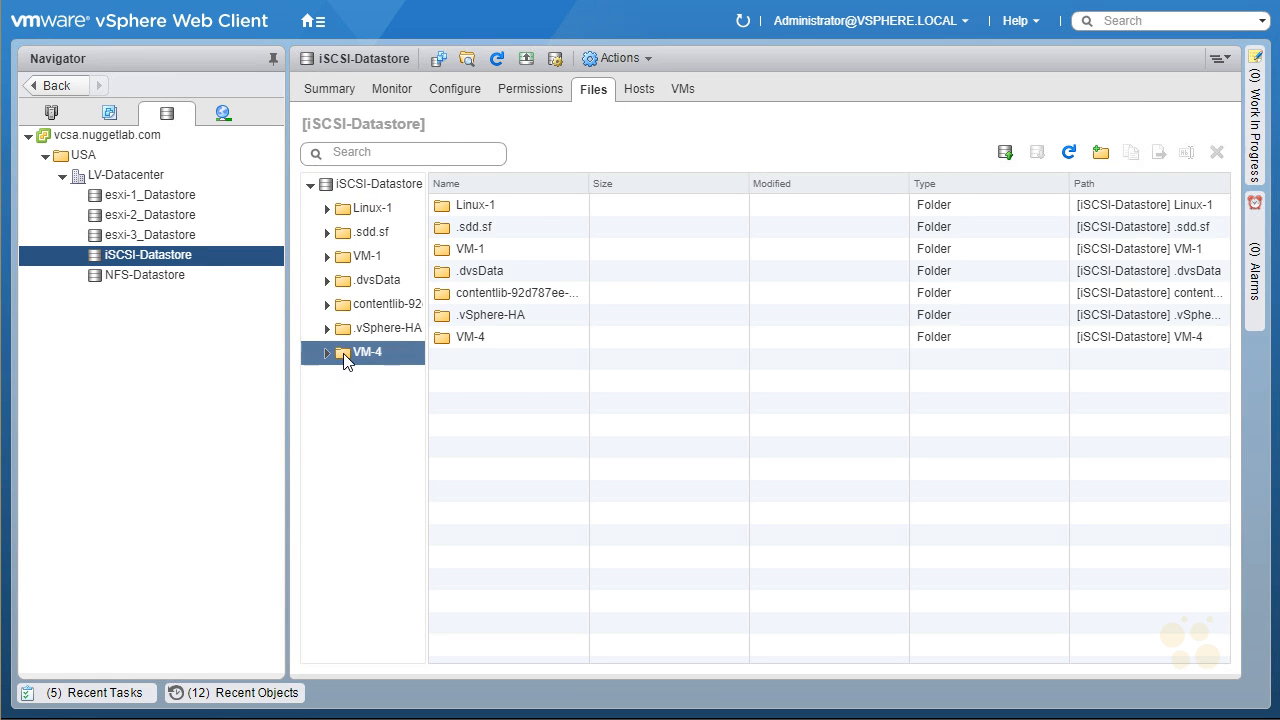